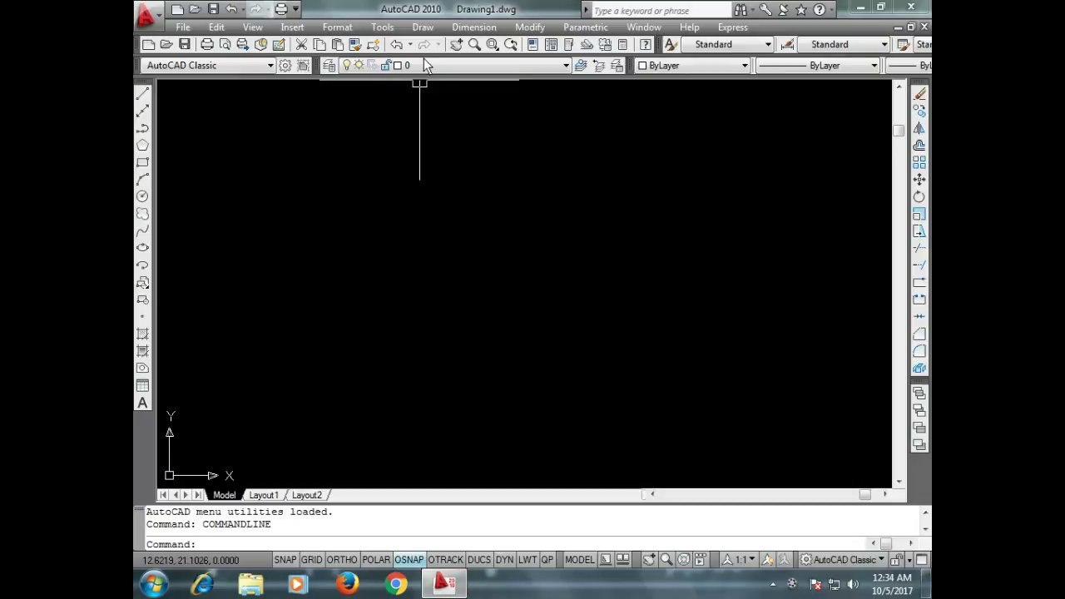
Step: Review the available methods for constructing a circle, from centre and radius to tangent-based options
{"action": "left_click", "coordinate": [424, 28]}
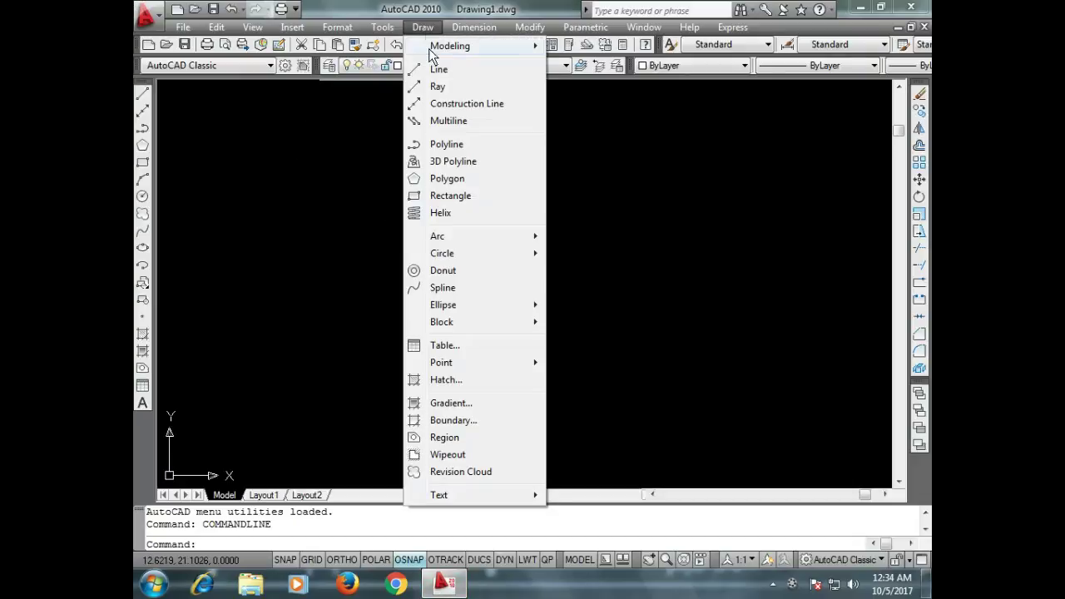
{"action": "mouse_move", "coordinate": [441, 260]}
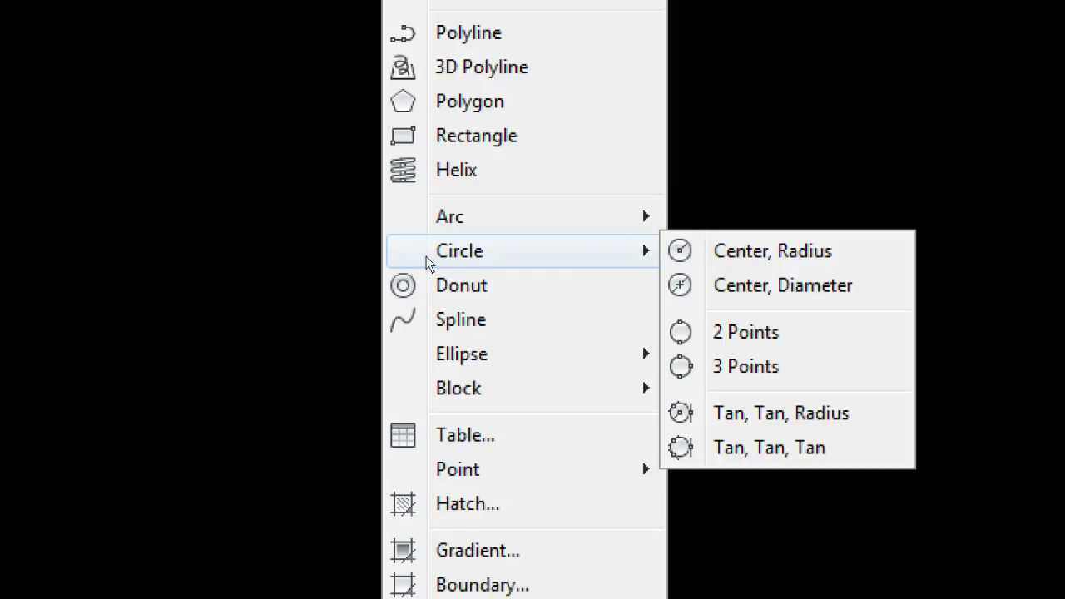
{"action": "key", "text": "Right"}
{"action": "key", "text": "Down"}
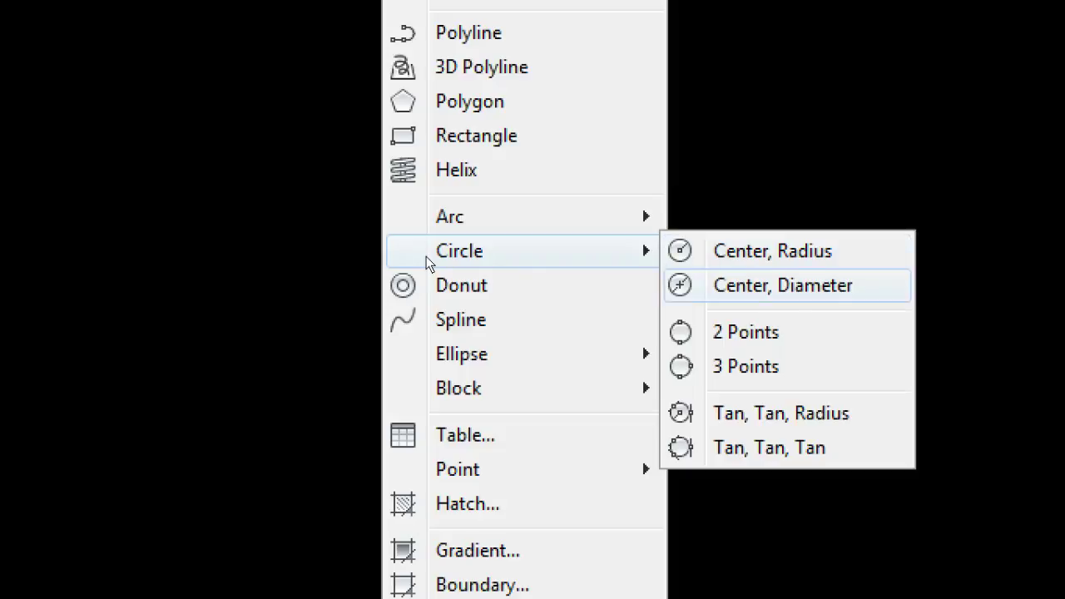
{"action": "key", "text": "Down"}
{"action": "key", "text": "Down"}
{"action": "key", "text": "Down"}
{"action": "key", "text": "Down"}
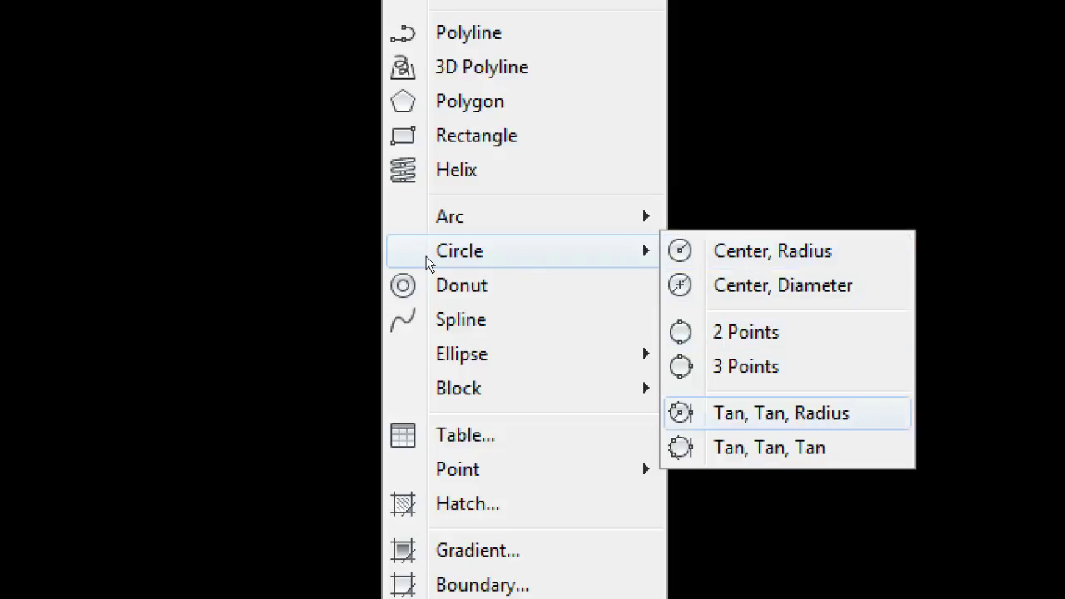
{"action": "key", "text": "Up"}
{"action": "key", "text": "Up"}
{"action": "key", "text": "Up"}
{"action": "key", "text": "Up"}
{"action": "key", "text": "Up"}
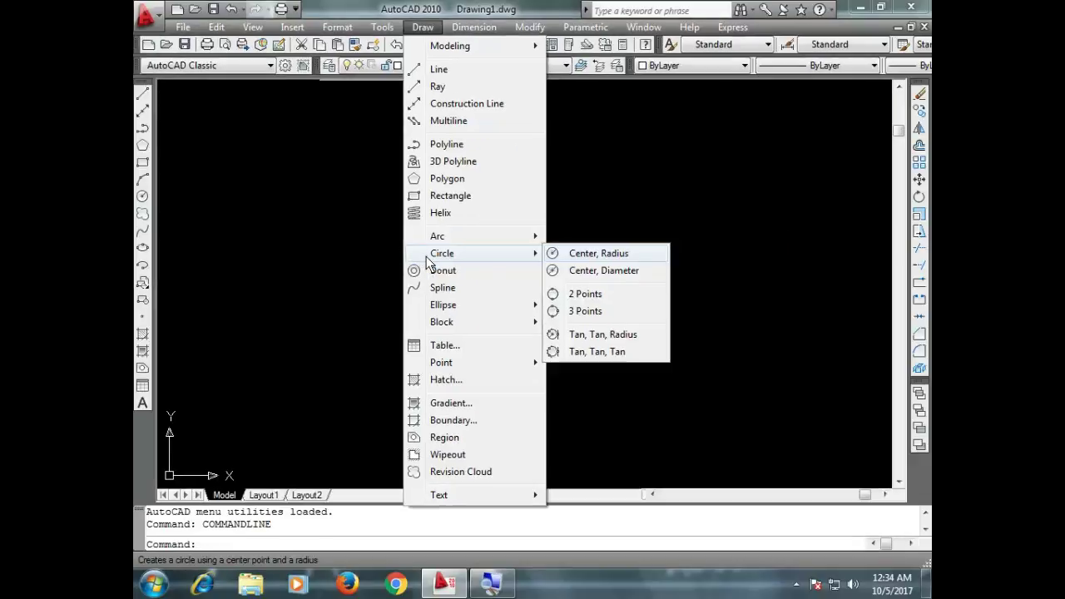
Step: Draw a circle by centre and radius in the upper-middle of the empty drawing area, with radius 3
{"action": "left_click", "coordinate": [597, 253]}
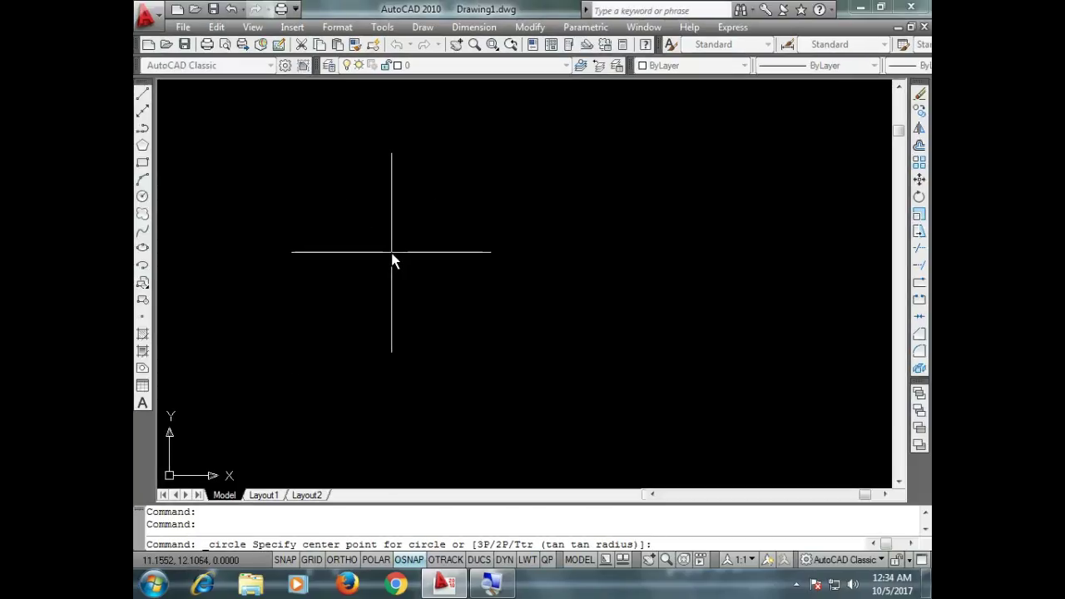
{"action": "left_click", "coordinate": [393, 253]}
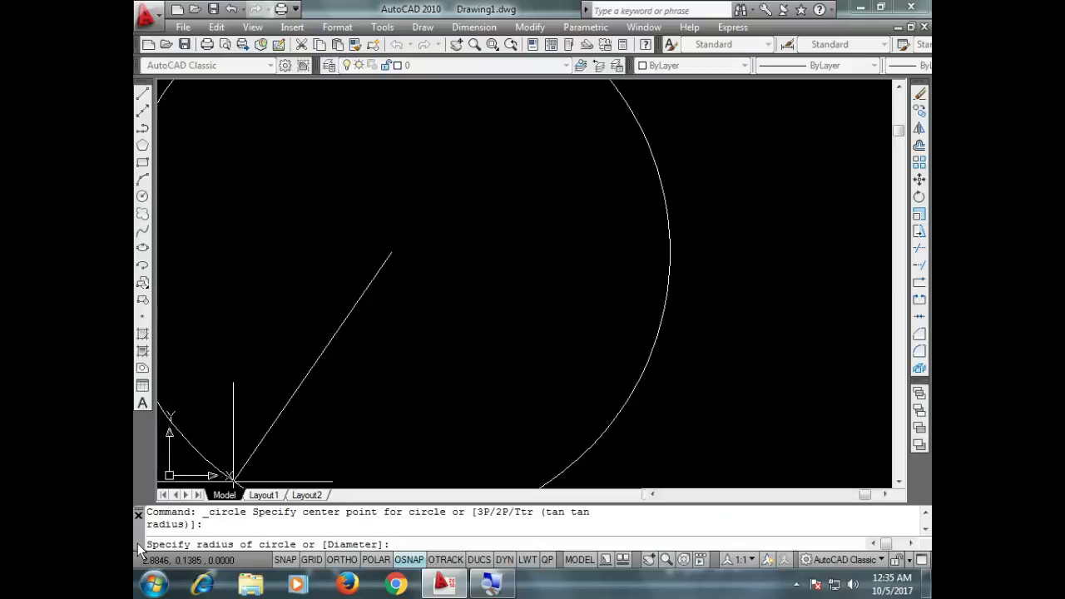
{"action": "type", "text": "3"}
{"action": "key", "text": "Return"}
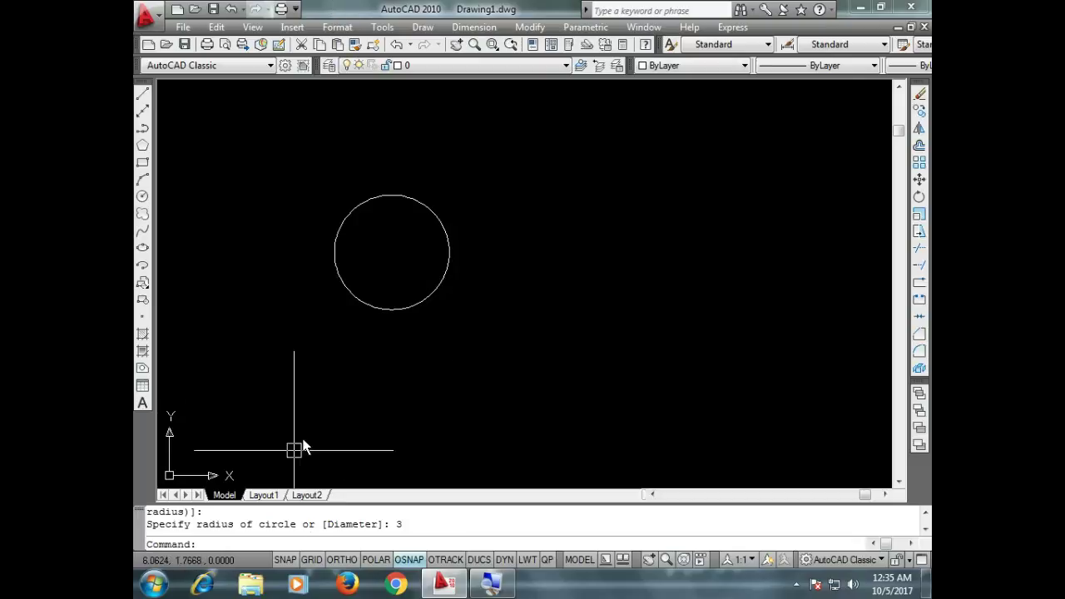
Step: Draw a concentric circle by centre and diameter around the first circle, with diameter 8
{"action": "left_click", "coordinate": [423, 27]}
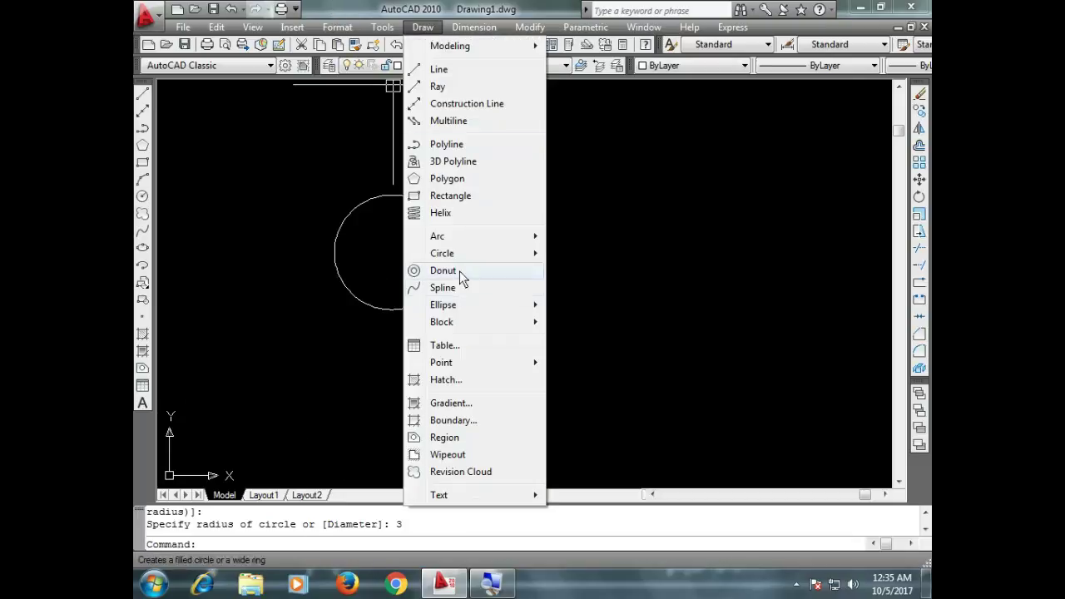
{"action": "mouse_move", "coordinate": [513, 255]}
{"action": "left_click", "coordinate": [612, 270]}
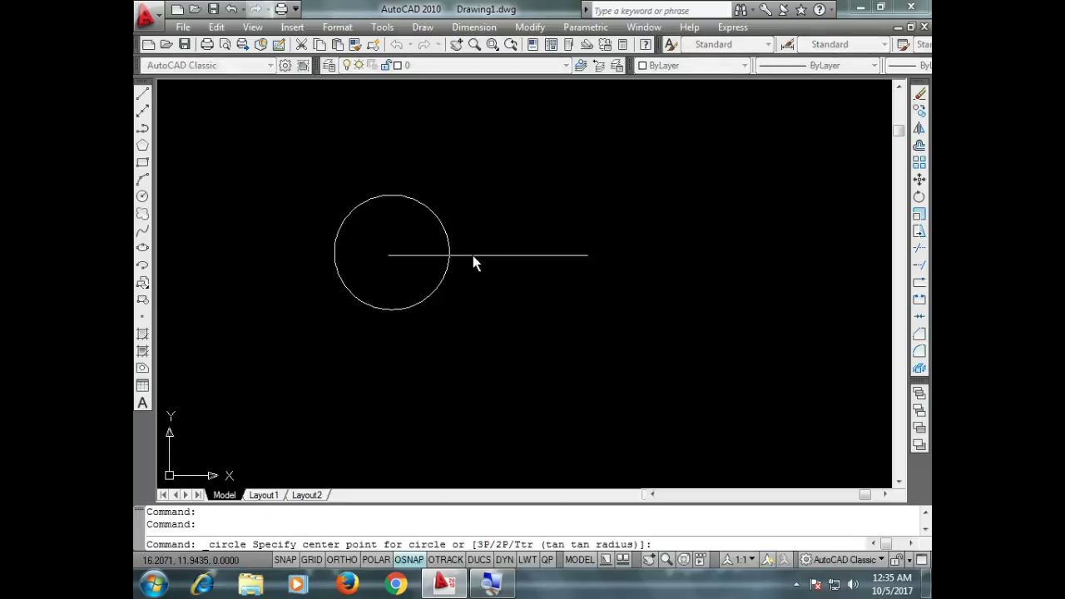
{"action": "left_click", "coordinate": [391, 252]}
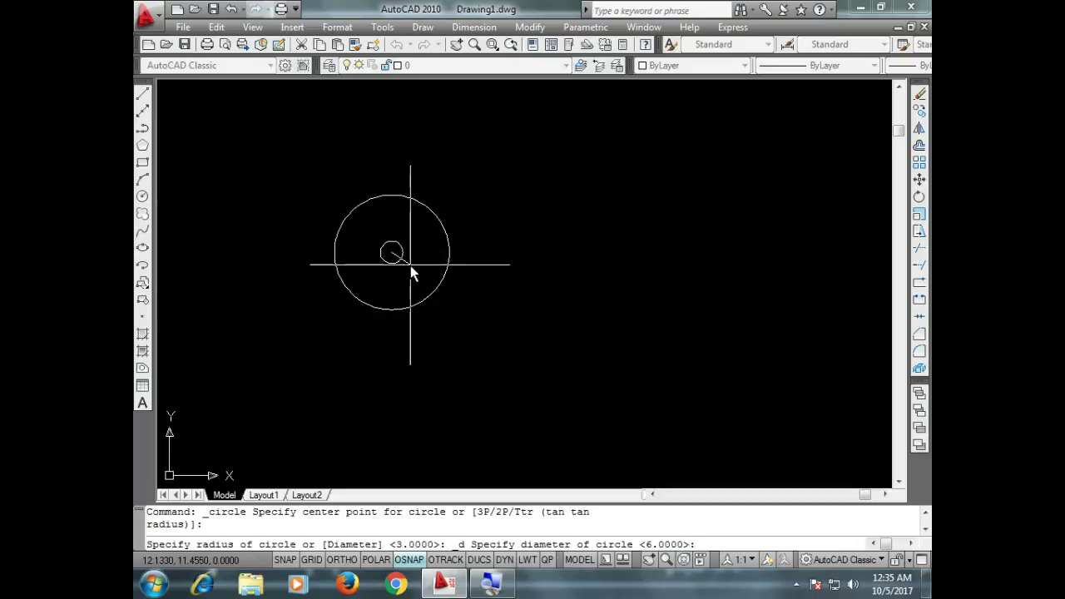
{"action": "type", "text": "8"}
{"action": "key", "text": "Return"}
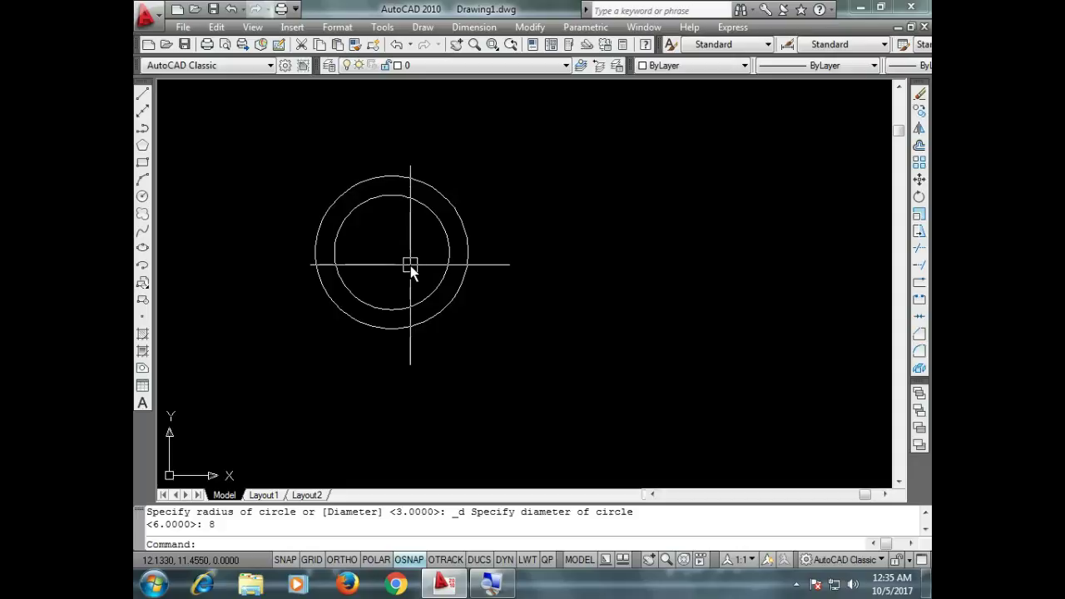
Step: Add a radius dimension to the outer circle, placing its text outside the circle to the right
{"action": "scroll", "coordinate": [368, 205], "scroll_direction": "up", "scroll_amount": 3}
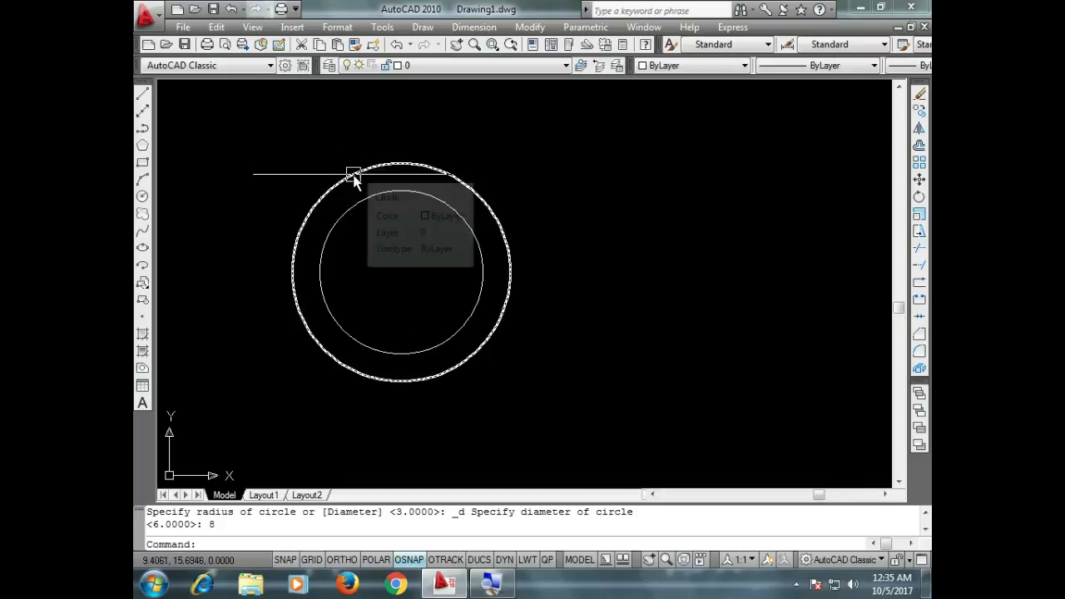
{"action": "scroll", "coordinate": [354, 172], "scroll_direction": "up", "scroll_amount": 3}
{"action": "scroll", "coordinate": [359, 179], "scroll_direction": "down", "scroll_amount": 2}
{"action": "scroll", "coordinate": [370, 204], "scroll_direction": "up", "scroll_amount": 1}
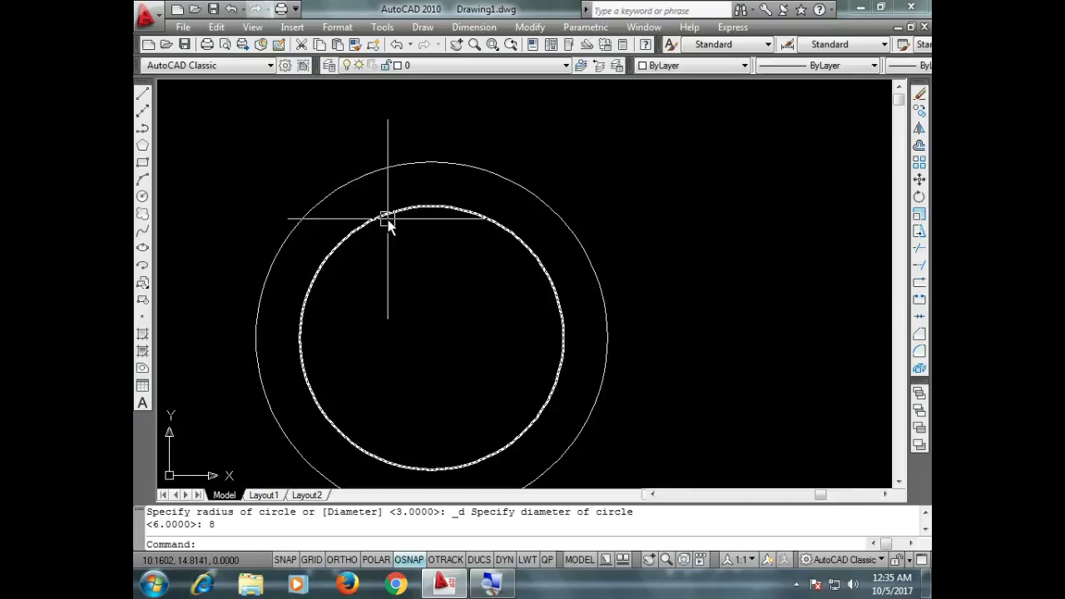
{"action": "left_click", "coordinate": [485, 26]}
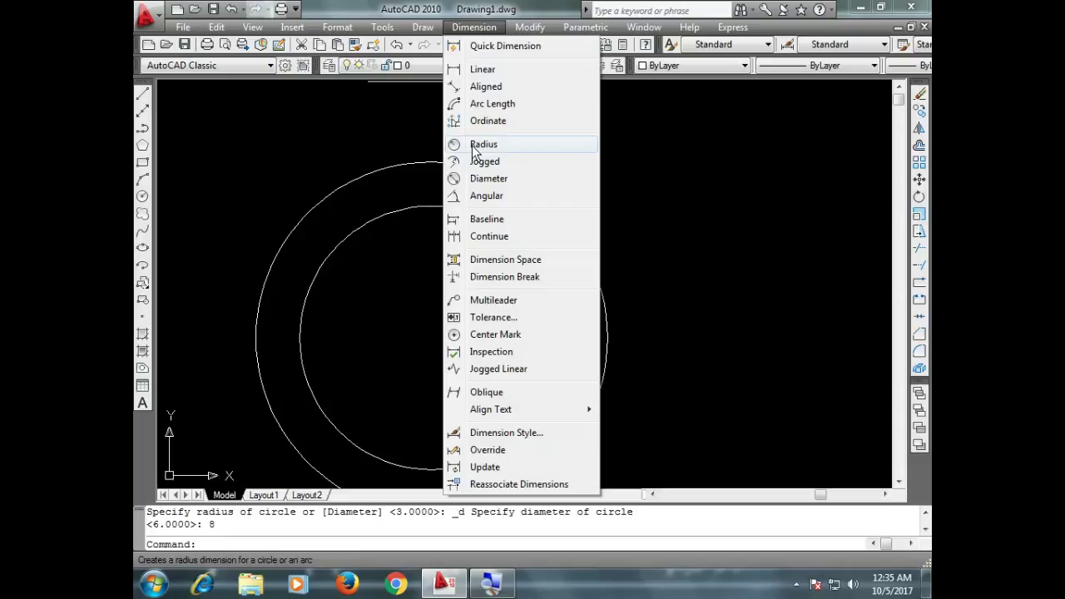
{"action": "left_click", "coordinate": [481, 145]}
{"action": "left_click", "coordinate": [591, 266]}
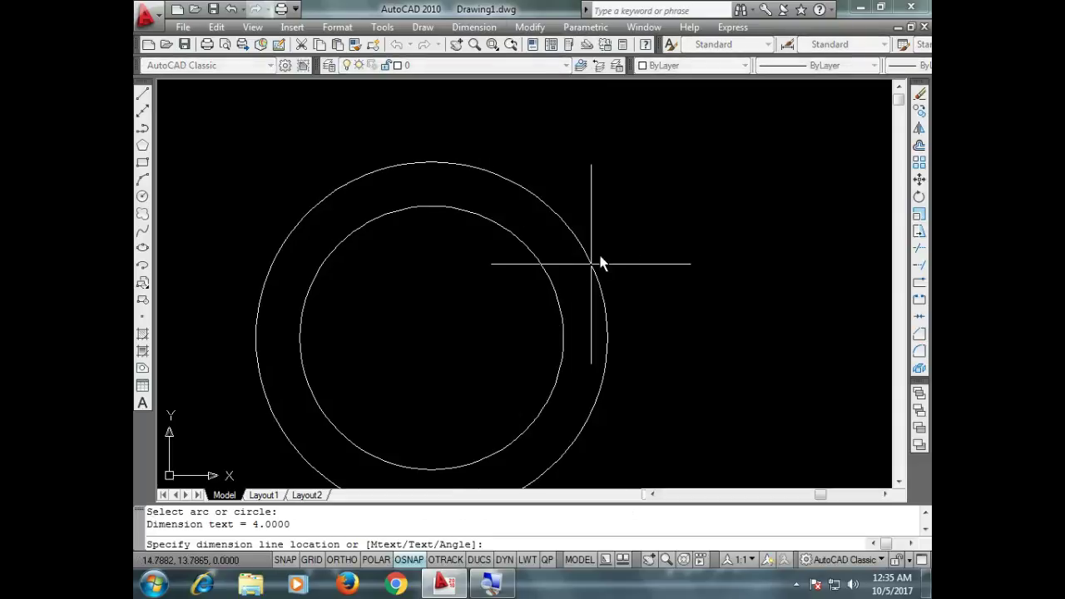
{"action": "left_click", "coordinate": [655, 252]}
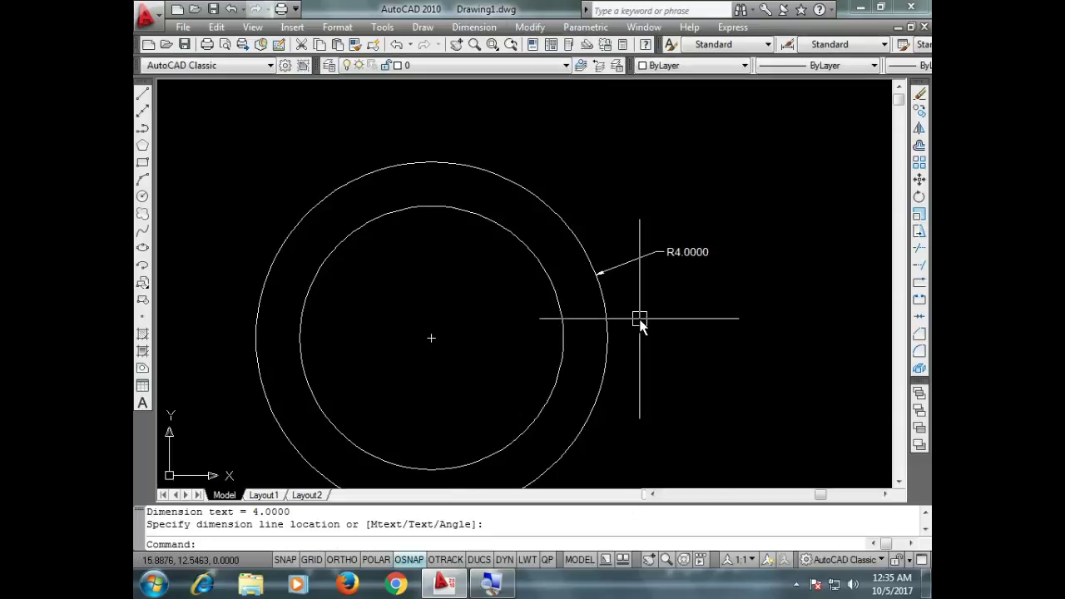
Step: Add a radius dimension to the inner circle, placing its text outside both circles at the upper right
{"action": "left_click", "coordinate": [474, 26]}
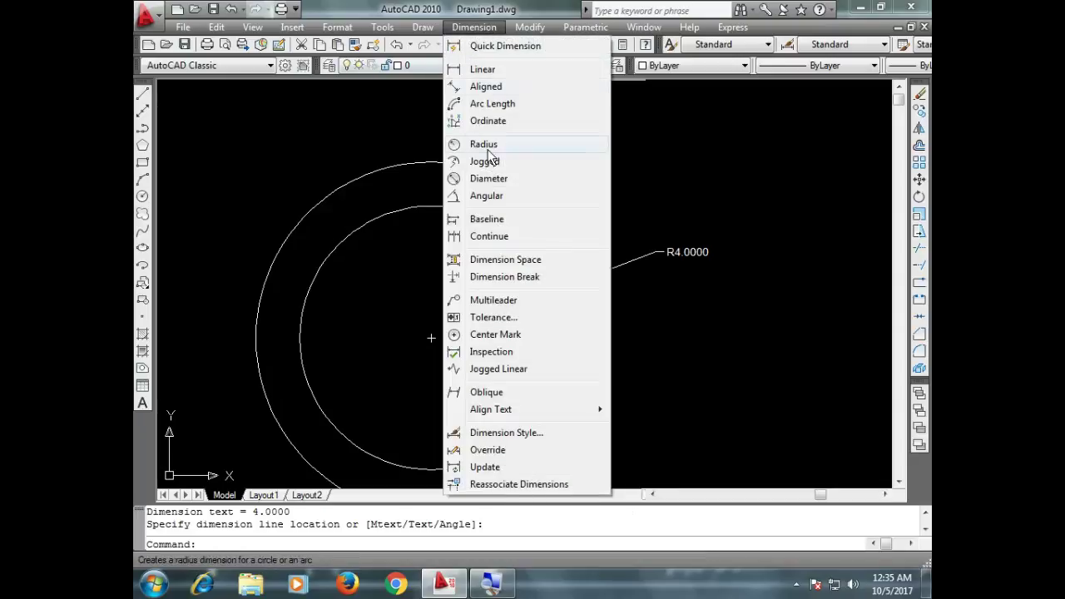
{"action": "left_click", "coordinate": [484, 144]}
{"action": "left_click", "coordinate": [520, 240]}
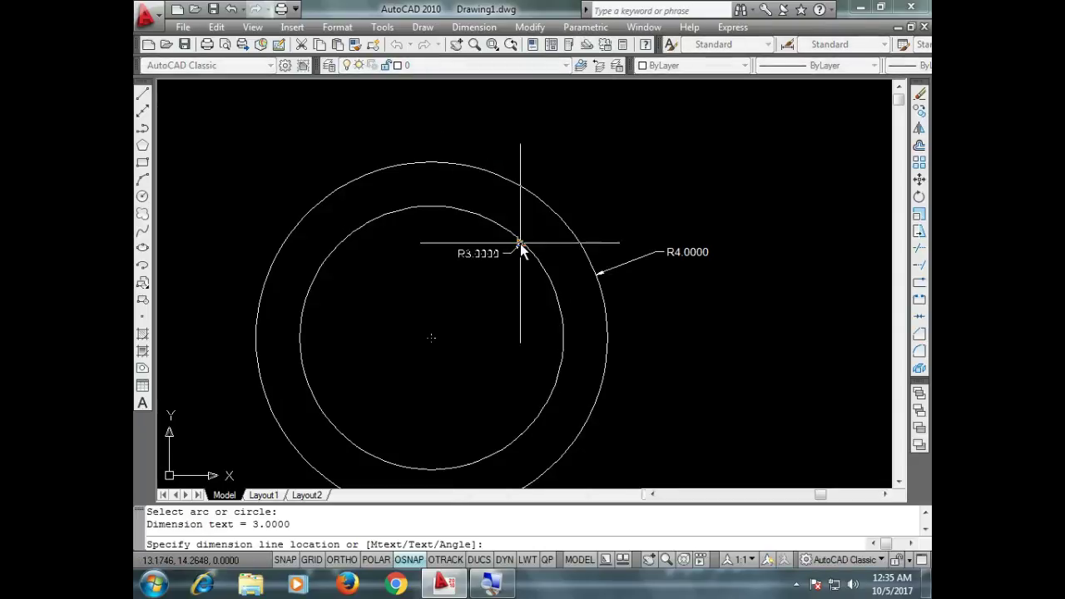
{"action": "left_click", "coordinate": [583, 176]}
{"action": "scroll", "coordinate": [608, 182], "scroll_direction": "up", "scroll_amount": 3}
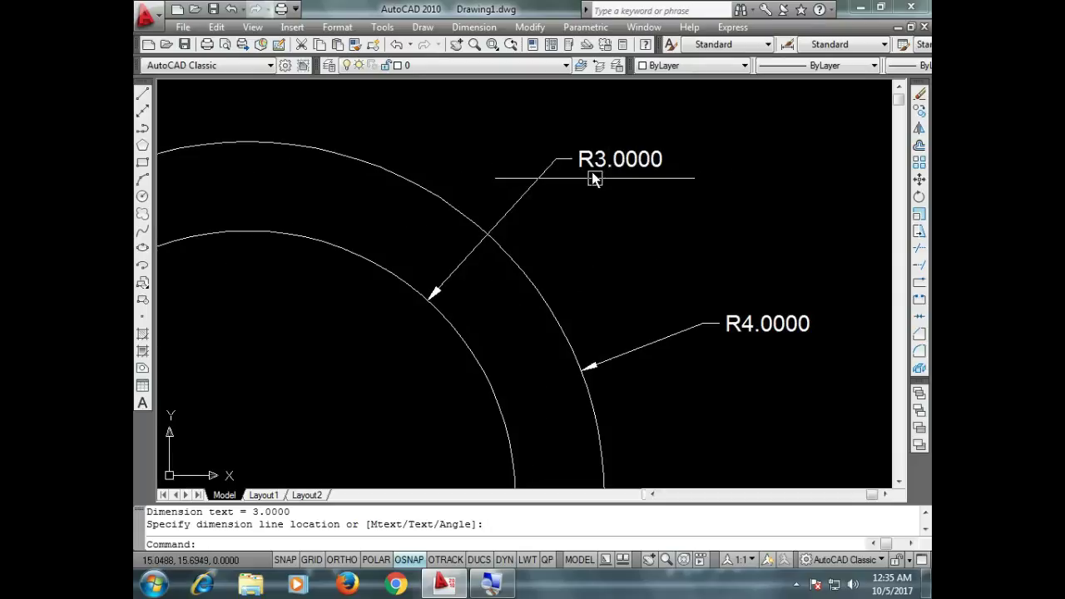
Step: Add a diameter dimension to the outer circle, placing its text just below the outer radius dimension
{"action": "left_click", "coordinate": [473, 27]}
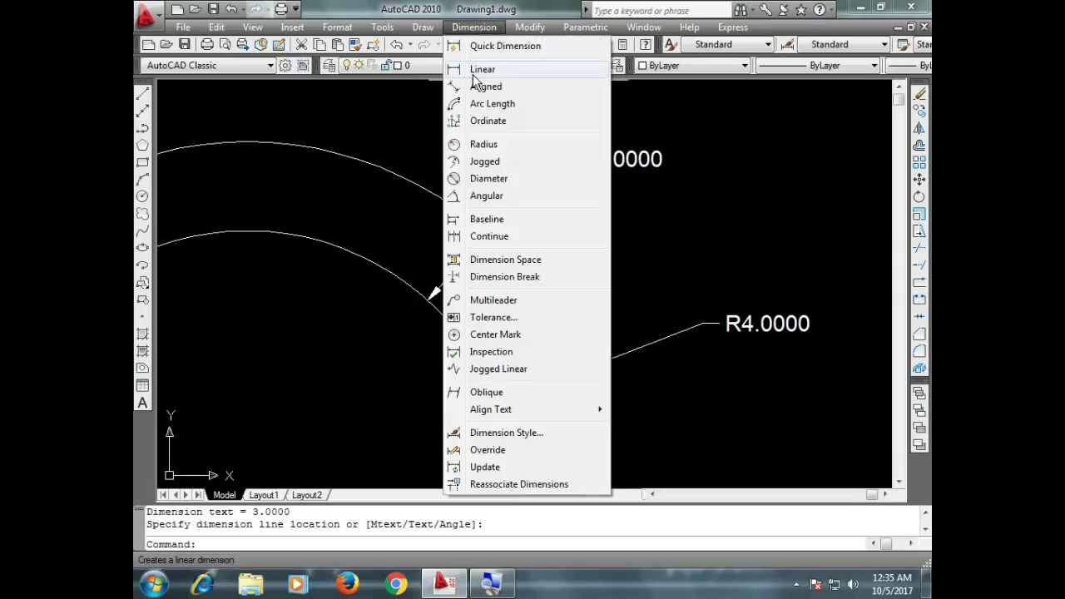
{"action": "left_click", "coordinate": [500, 180]}
{"action": "scroll", "coordinate": [516, 212], "scroll_direction": "down", "scroll_amount": 5}
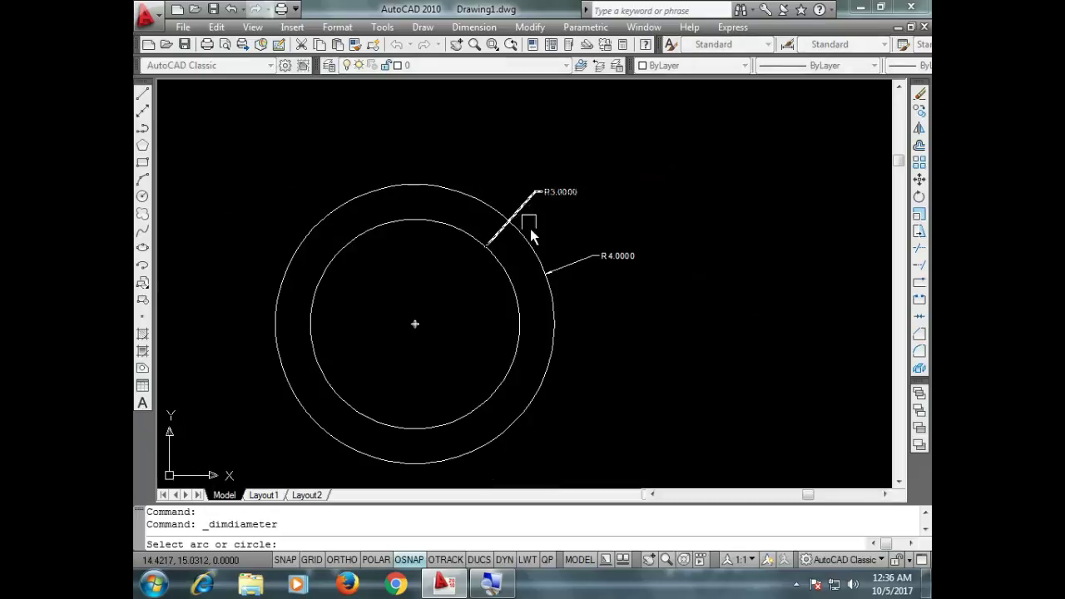
{"action": "left_click", "coordinate": [548, 355]}
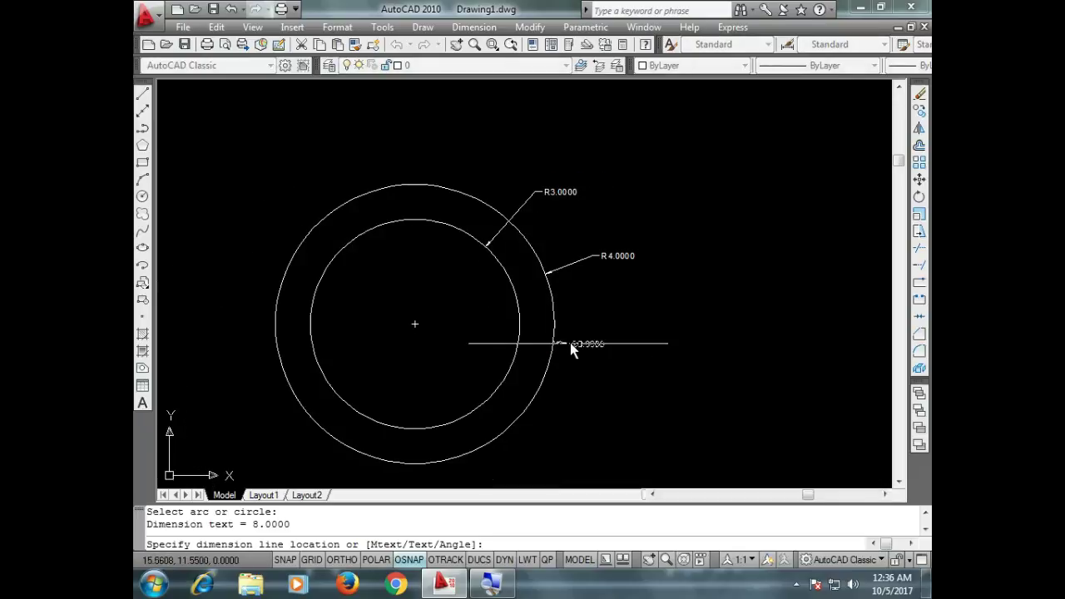
{"action": "left_click", "coordinate": [605, 305]}
{"action": "scroll", "coordinate": [605, 304], "scroll_direction": "up", "scroll_amount": 4}
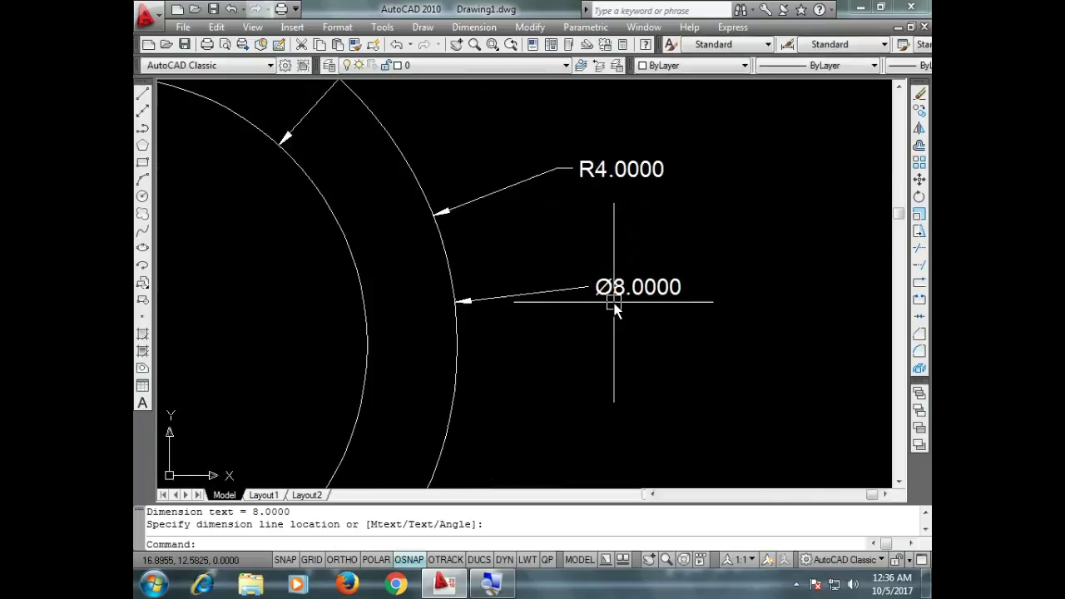
{"action": "scroll", "coordinate": [609, 268], "scroll_direction": "up", "scroll_amount": 5}
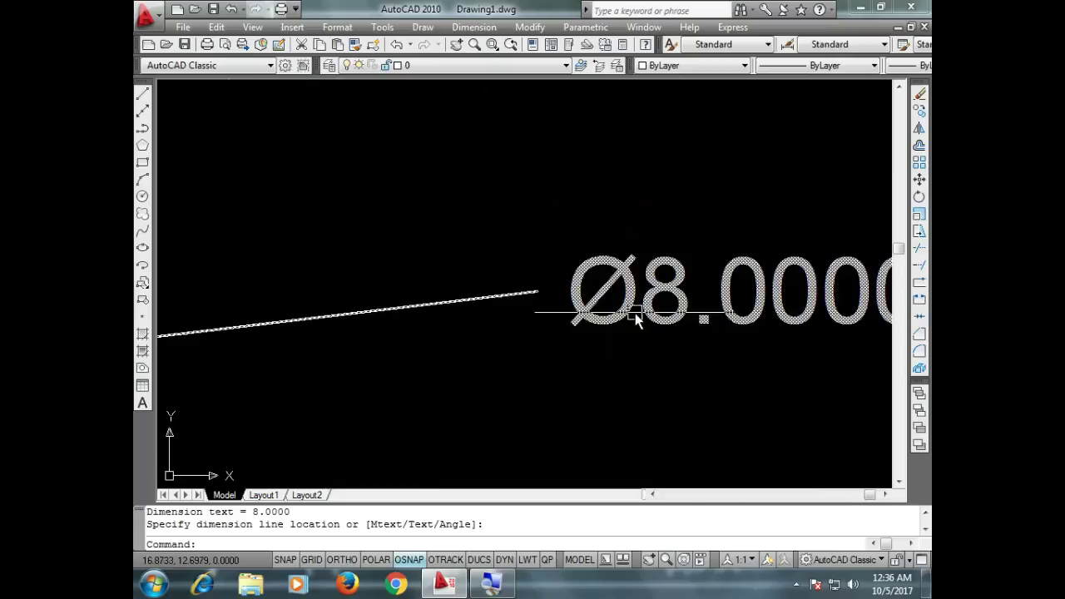
{"action": "scroll", "coordinate": [609, 264], "scroll_direction": "down", "scroll_amount": 7}
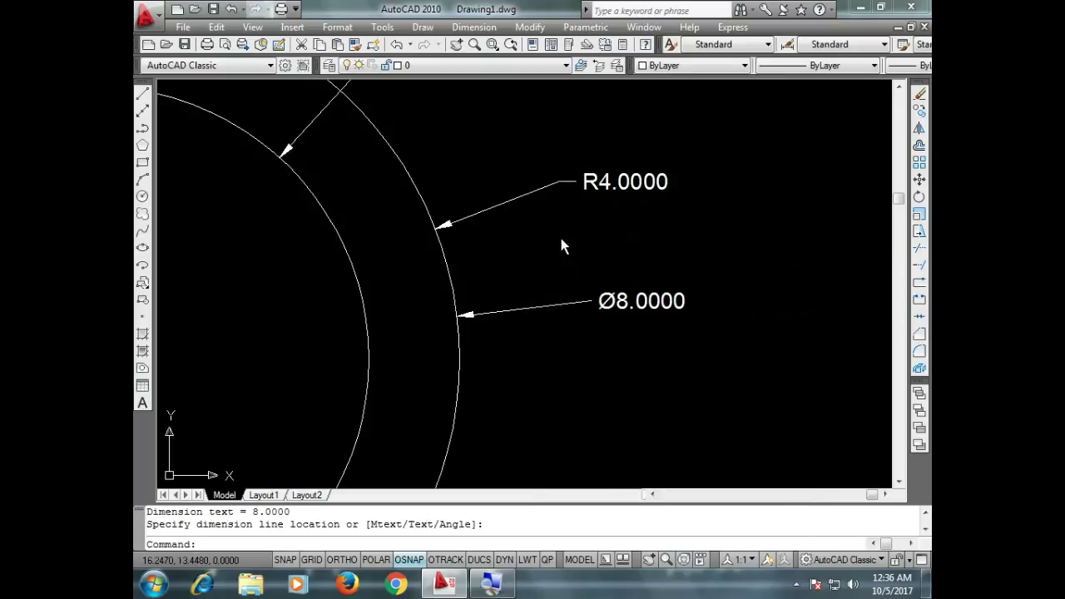
Step: Add a diameter dimension to the inner circle, placing its text below the outer circle's diameter dimension
{"action": "right_click", "coordinate": [561, 238]}
{"action": "left_click", "coordinate": [594, 224]}
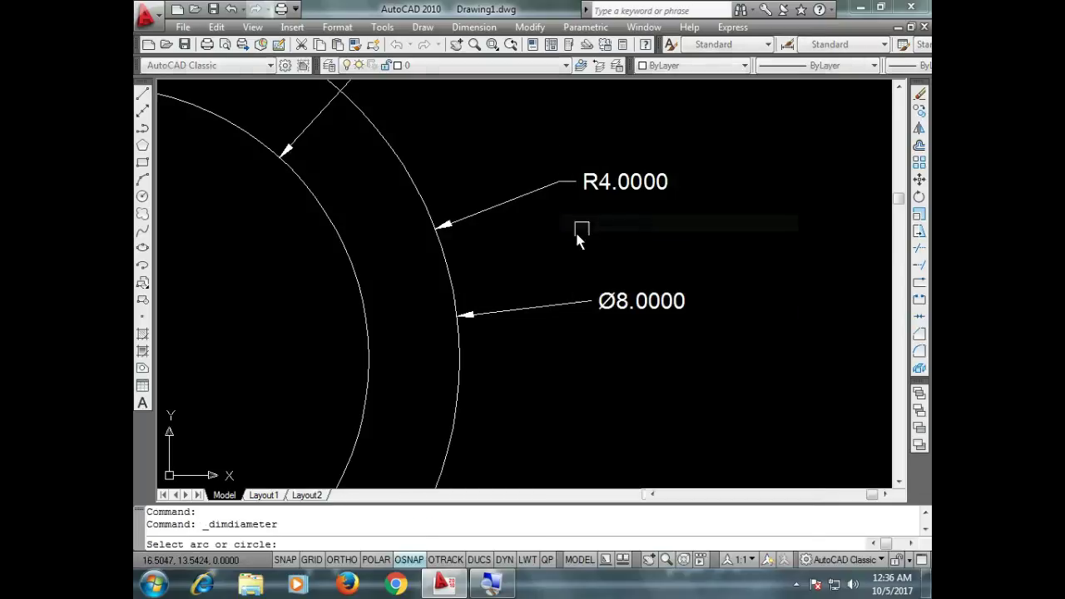
{"action": "left_click", "coordinate": [372, 389]}
{"action": "left_click", "coordinate": [594, 398]}
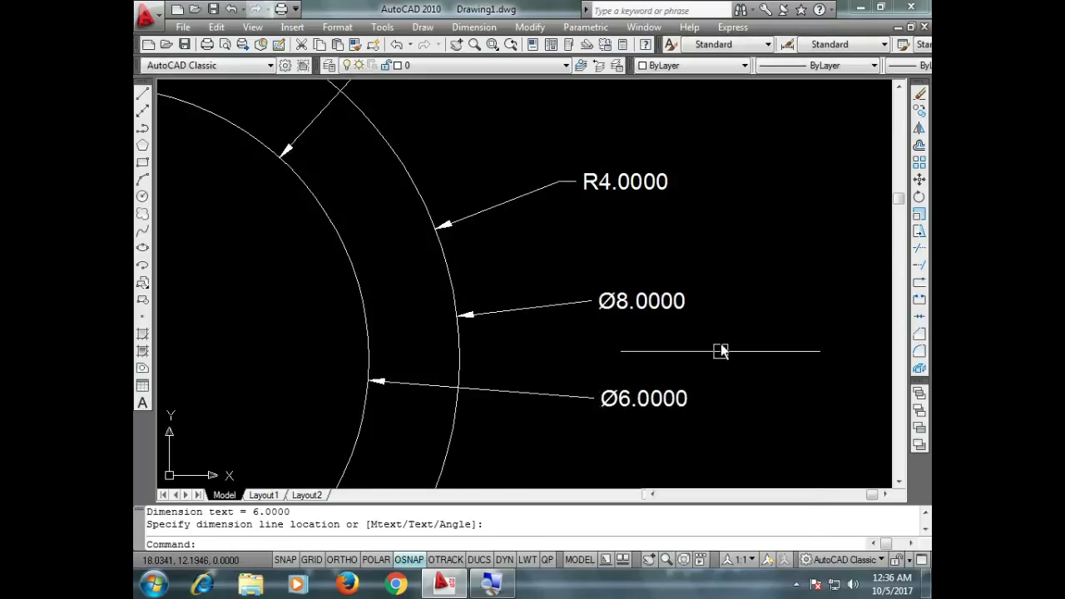
{"action": "scroll", "coordinate": [694, 297], "scroll_direction": "down", "scroll_amount": 3}
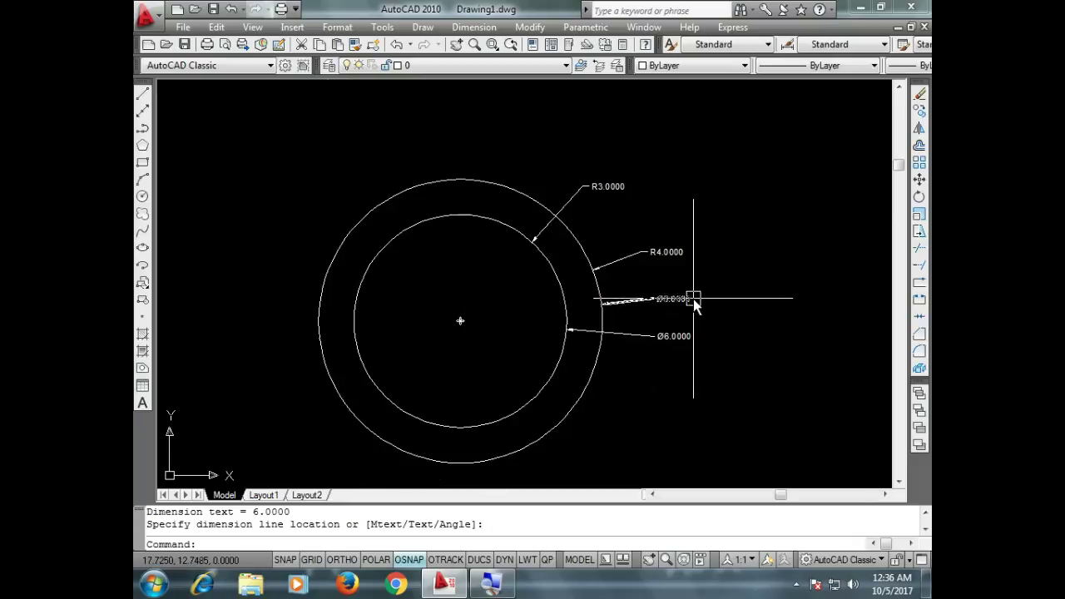
{"action": "scroll", "coordinate": [725, 371], "scroll_direction": "up", "scroll_amount": 2}
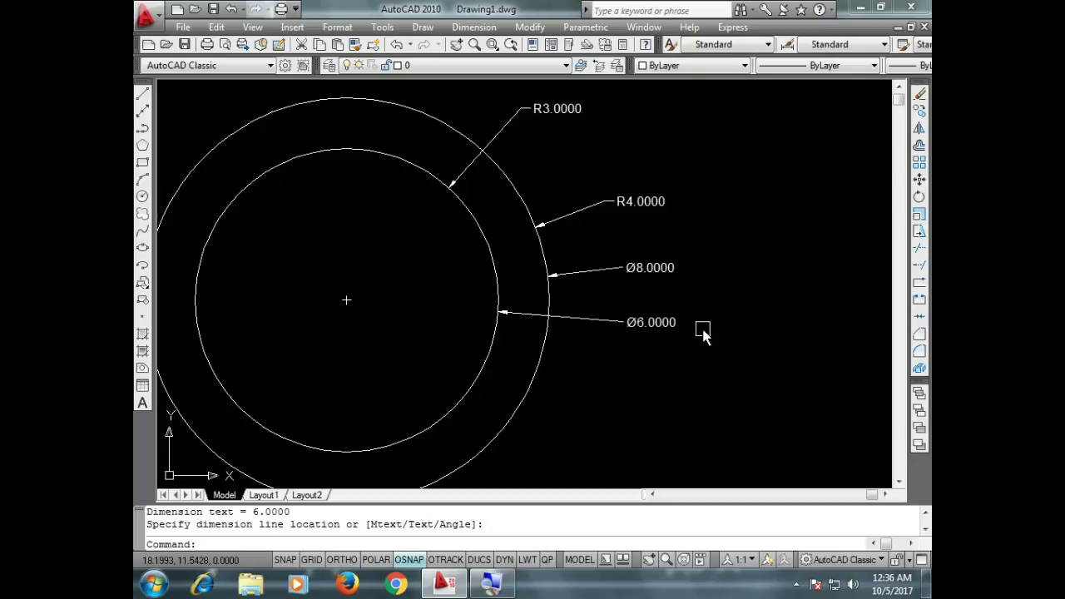
Step: Erase both circles and all their dimensions from the drawing
{"action": "key", "text": "ctrl+a"}
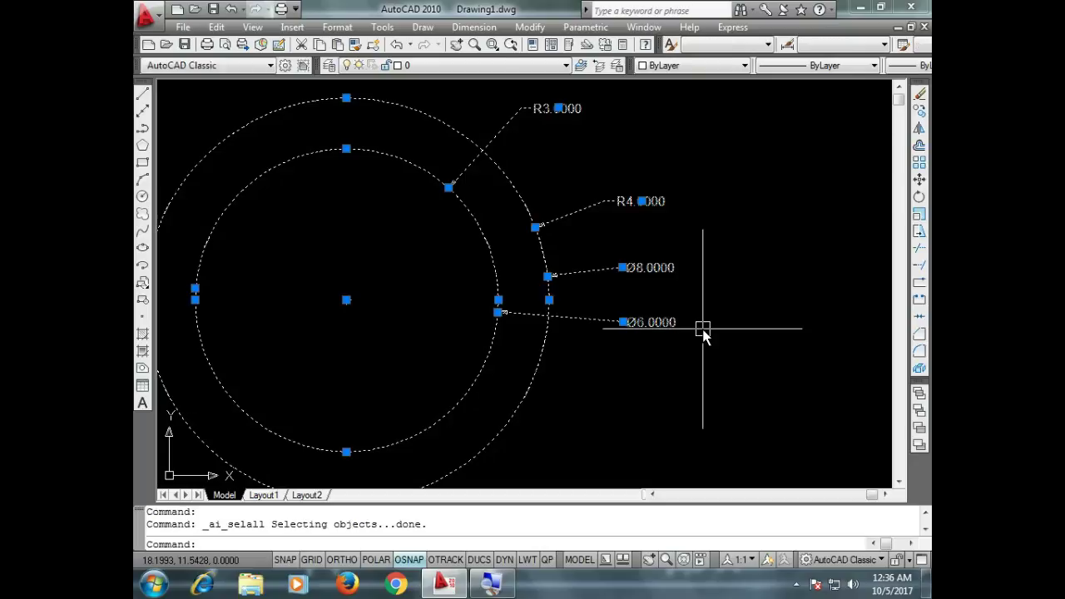
{"action": "type", "text": "E"}
{"action": "key", "text": "Return"}
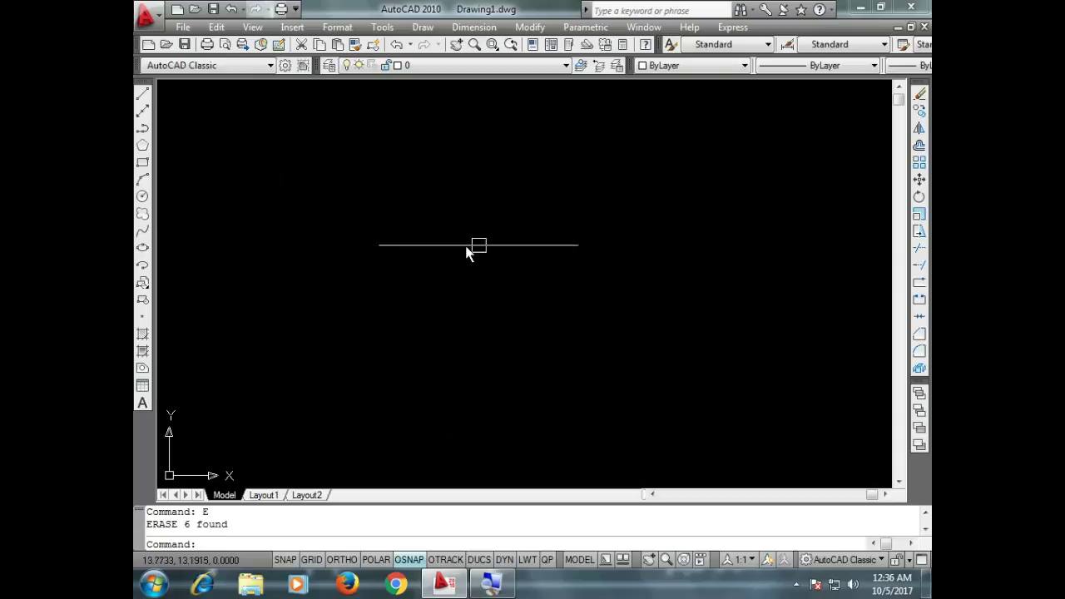
Step: Draw a rectangle 10 units long and 10 units wide, extending down and right from its first corner
{"action": "left_click", "coordinate": [144, 162]}
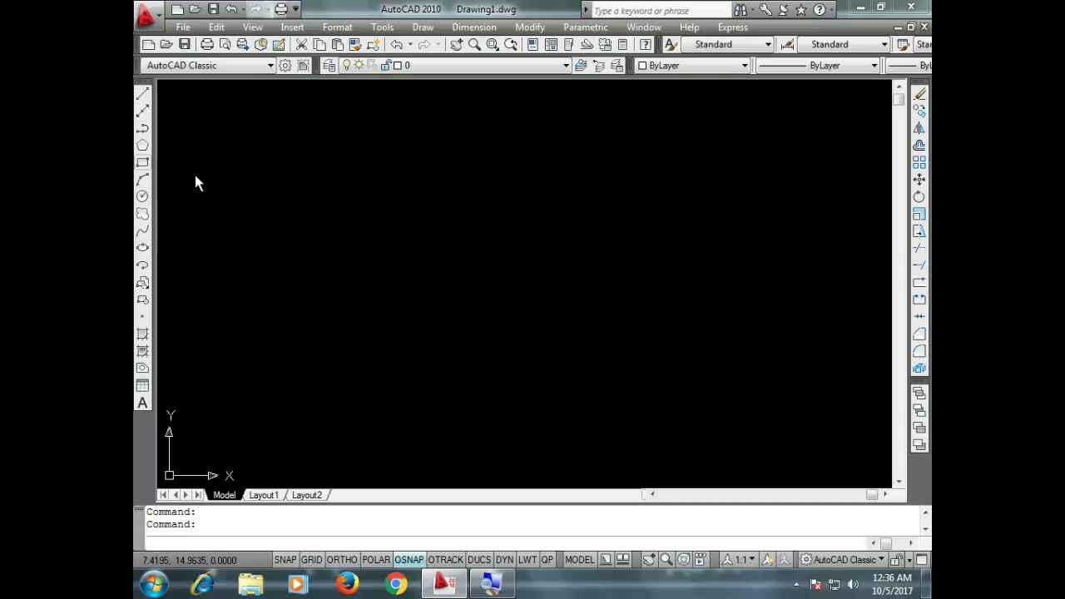
{"action": "left_click", "coordinate": [387, 197]}
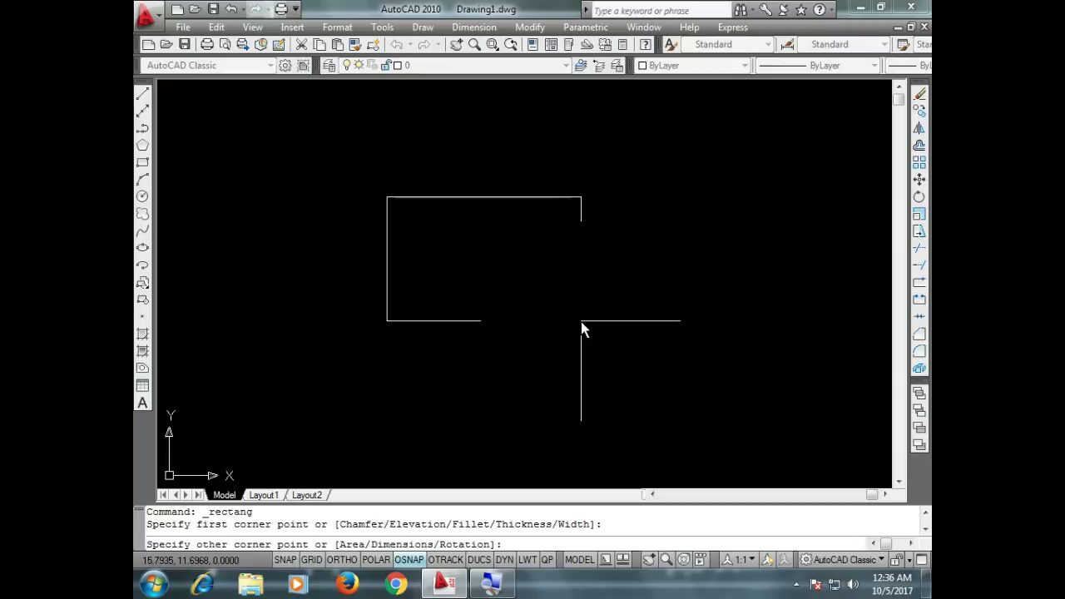
{"action": "type", "text": "D"}
{"action": "key", "text": "Return"}
{"action": "type", "text": "10"}
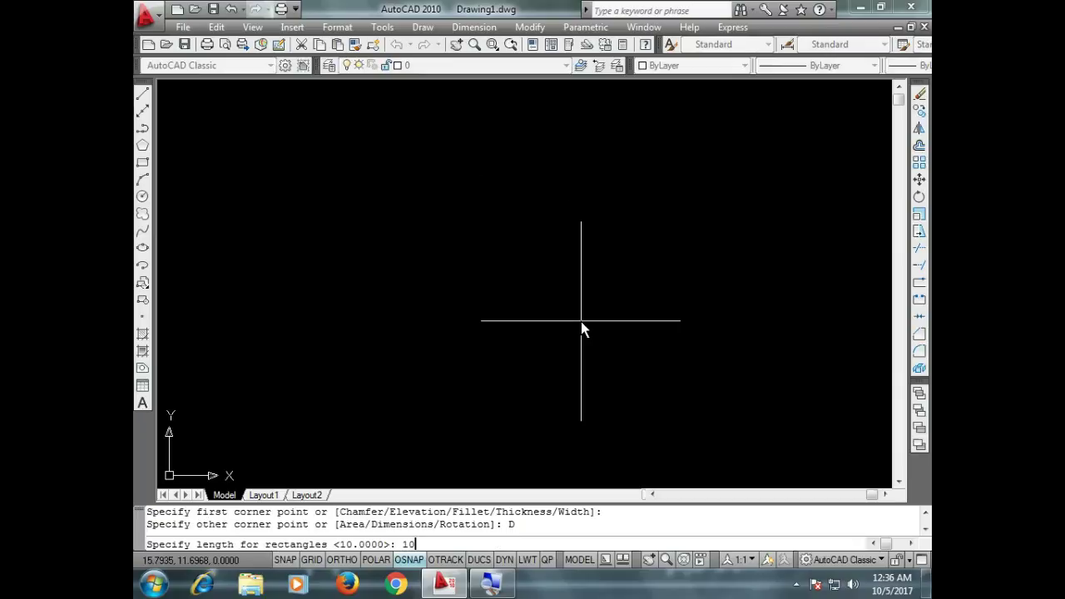
{"action": "key", "text": "Return"}
{"action": "type", "text": "10"}
{"action": "key", "text": "Return"}
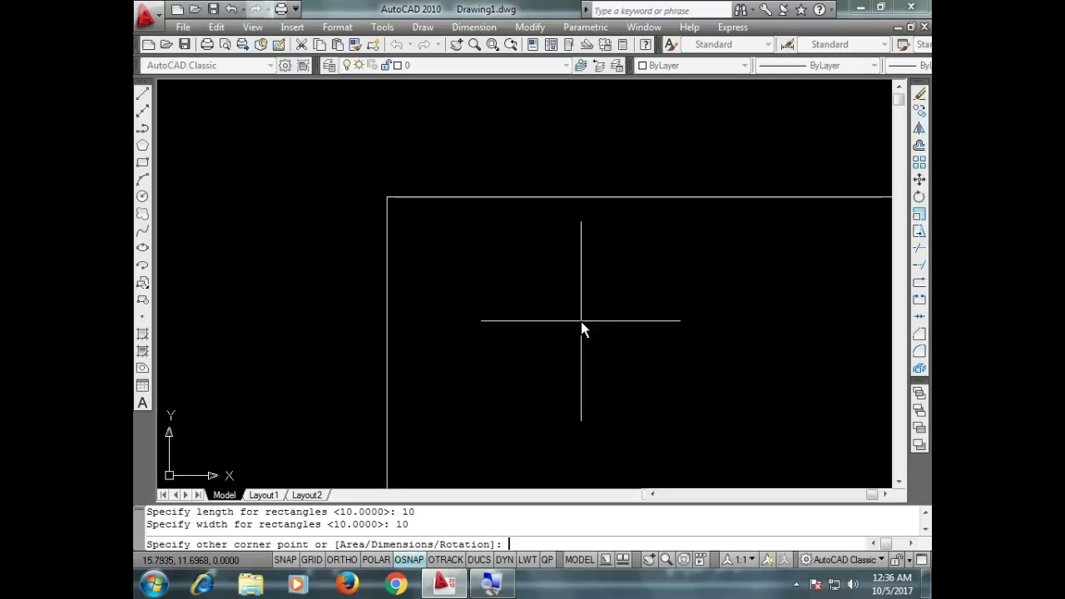
{"action": "left_click", "coordinate": [581, 322]}
Step: Draw a two-point circle whose diameter runs from the midpoint of the square's left side to the midpoint of its right side
{"action": "type", "text": "z"}
{"action": "key", "text": "Return"}
{"action": "type", "text": "E"}
{"action": "key", "text": "Return"}
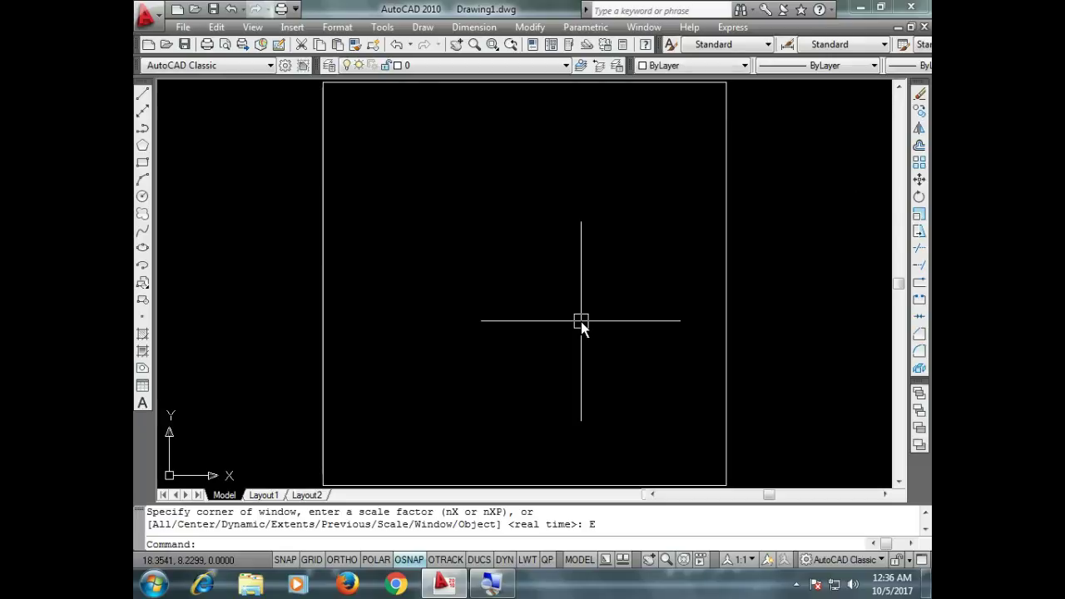
{"action": "scroll", "coordinate": [541, 230], "scroll_direction": "down", "scroll_amount": 4}
{"action": "scroll", "coordinate": [546, 179], "scroll_direction": "up", "scroll_amount": 2}
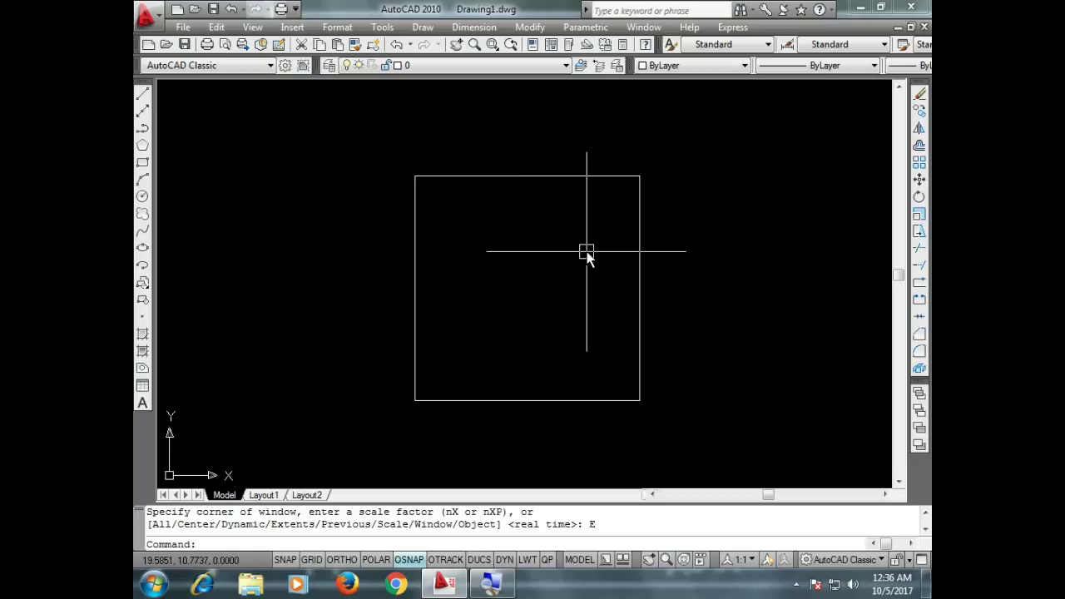
{"action": "left_click", "coordinate": [420, 27]}
{"action": "mouse_move", "coordinate": [472, 253]}
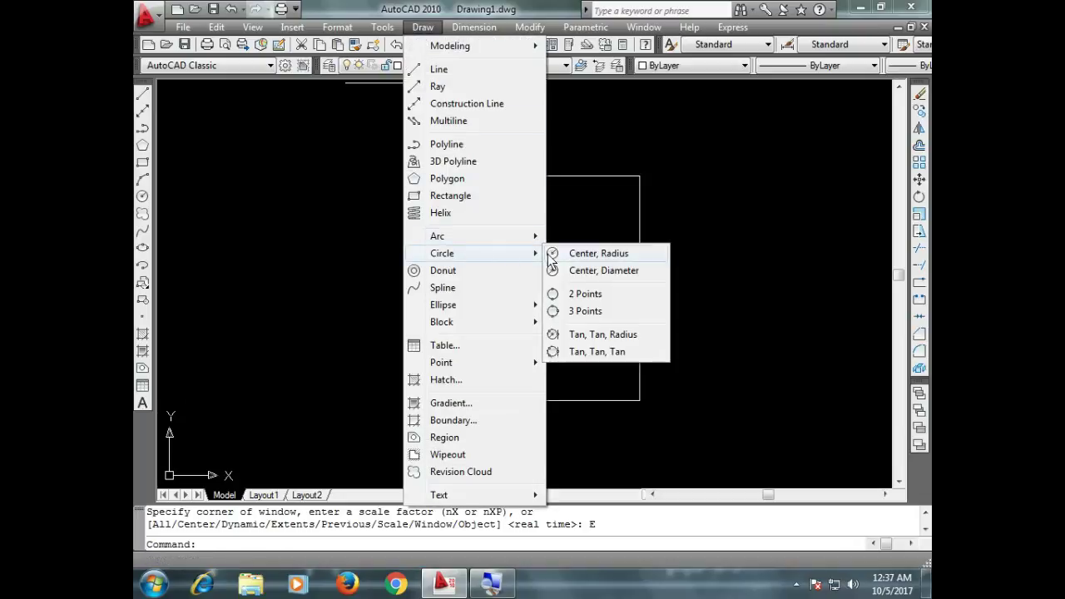
{"action": "left_click", "coordinate": [604, 293]}
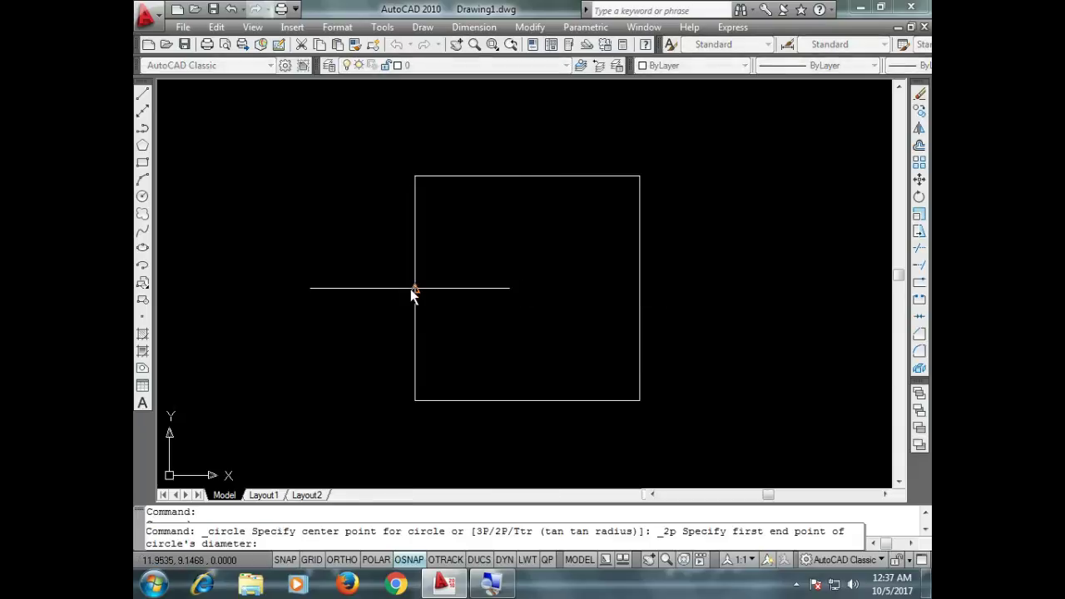
{"action": "left_click", "coordinate": [415, 288]}
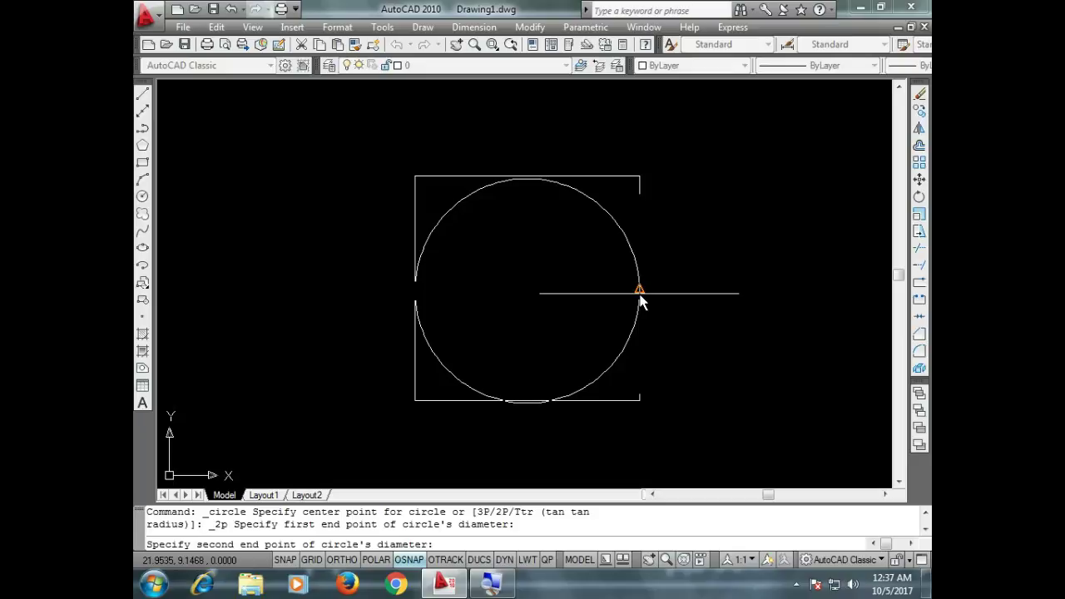
{"action": "left_click", "coordinate": [640, 291]}
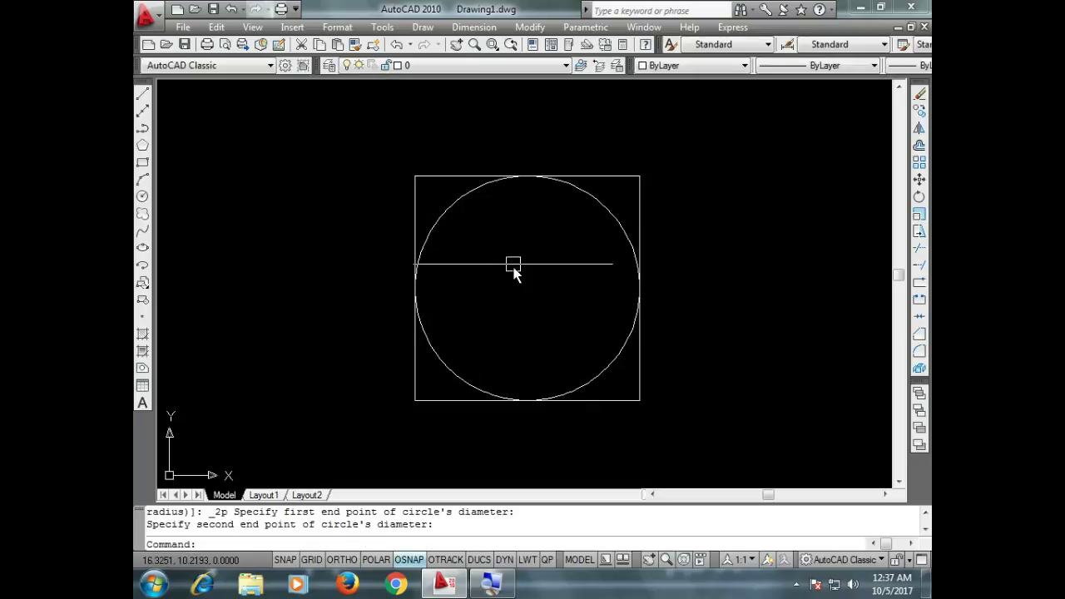
Step: Draw a two-point circle inside the large circle, from the large circle's left quadrant to its center
{"action": "scroll", "coordinate": [386, 281], "scroll_direction": "down", "scroll_amount": 2}
{"action": "scroll", "coordinate": [386, 275], "scroll_direction": "down", "scroll_amount": 4}
{"action": "scroll", "coordinate": [499, 283], "scroll_direction": "up", "scroll_amount": 6}
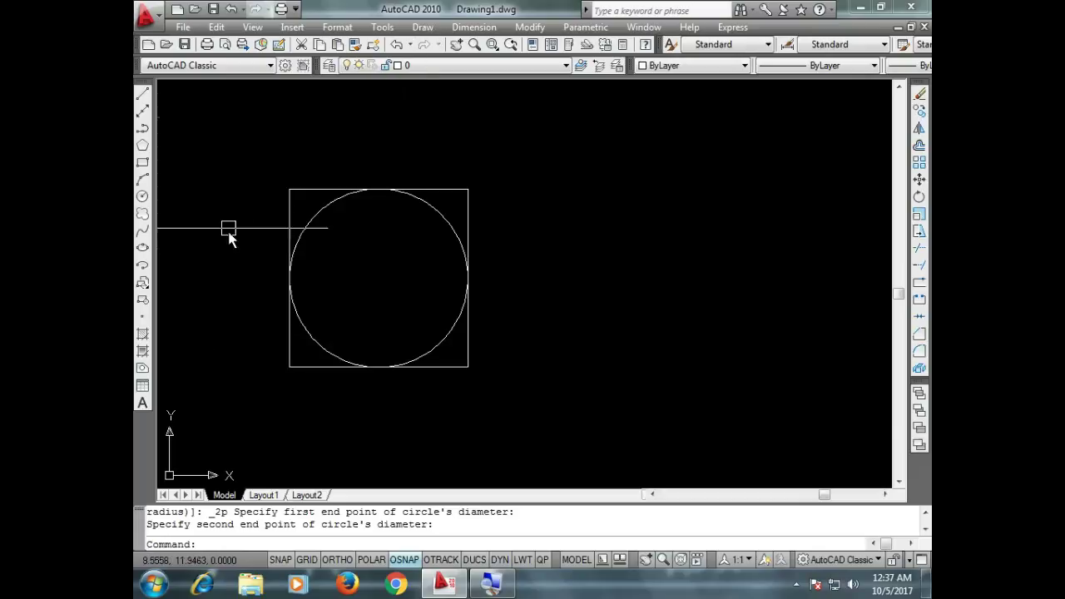
{"action": "scroll", "coordinate": [224, 238], "scroll_direction": "up", "scroll_amount": 2}
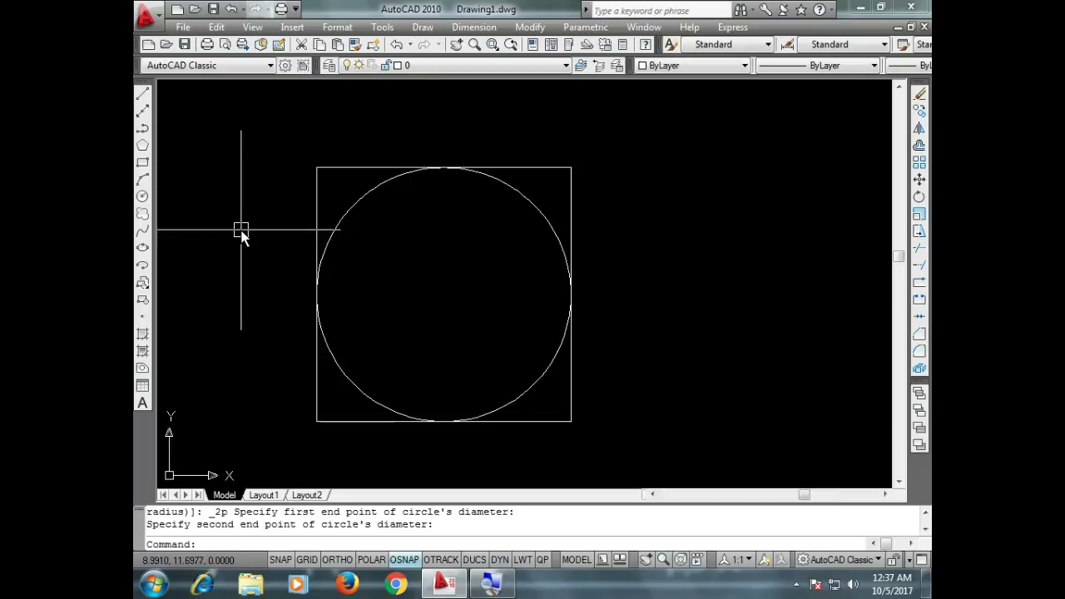
{"action": "left_click", "coordinate": [423, 28]}
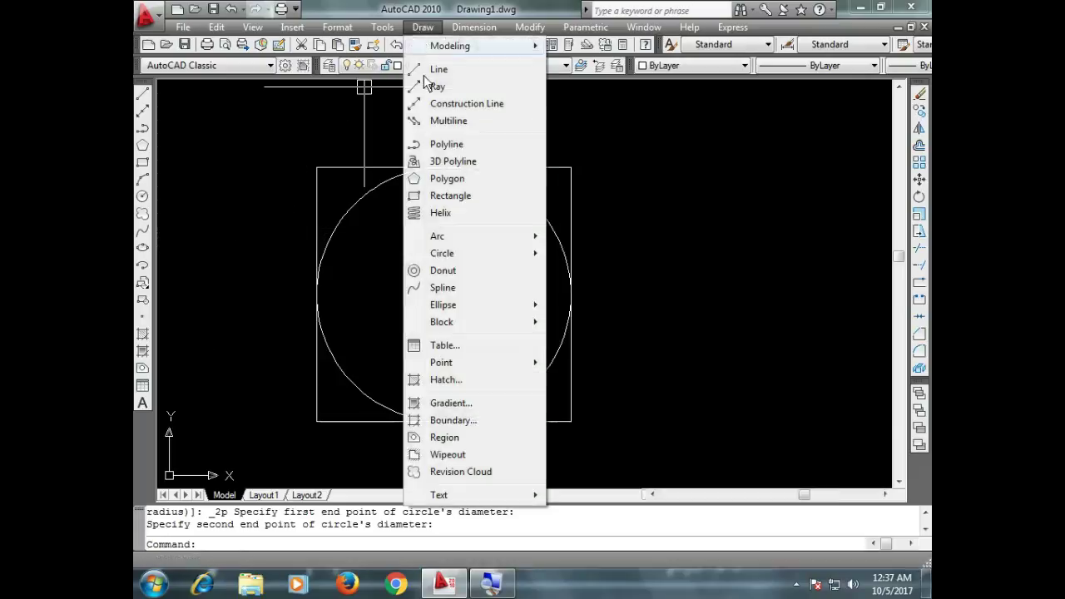
{"action": "mouse_move", "coordinate": [453, 253]}
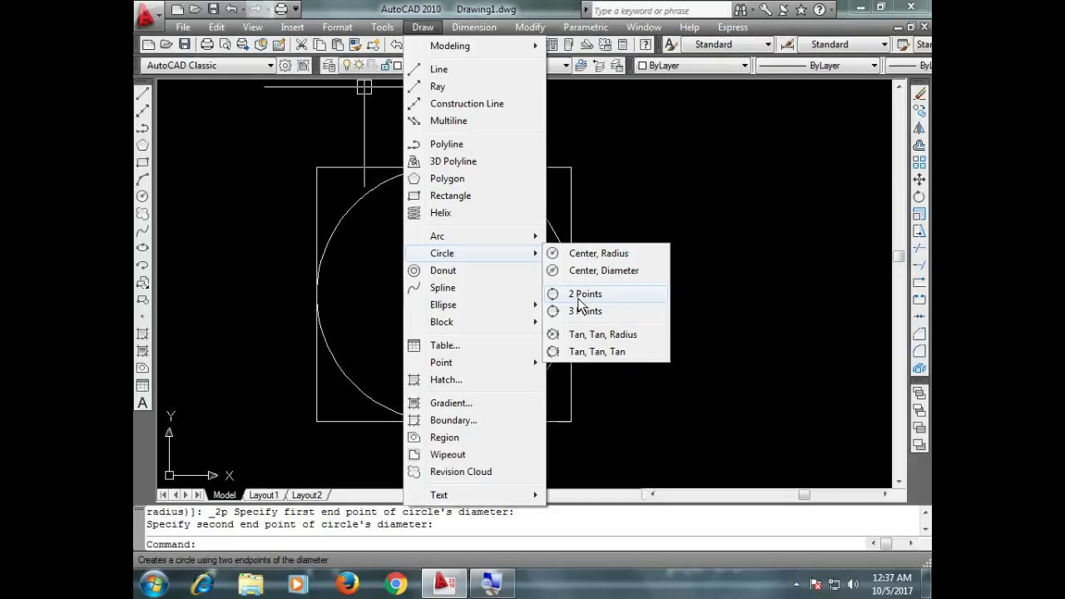
{"action": "left_click", "coordinate": [577, 295]}
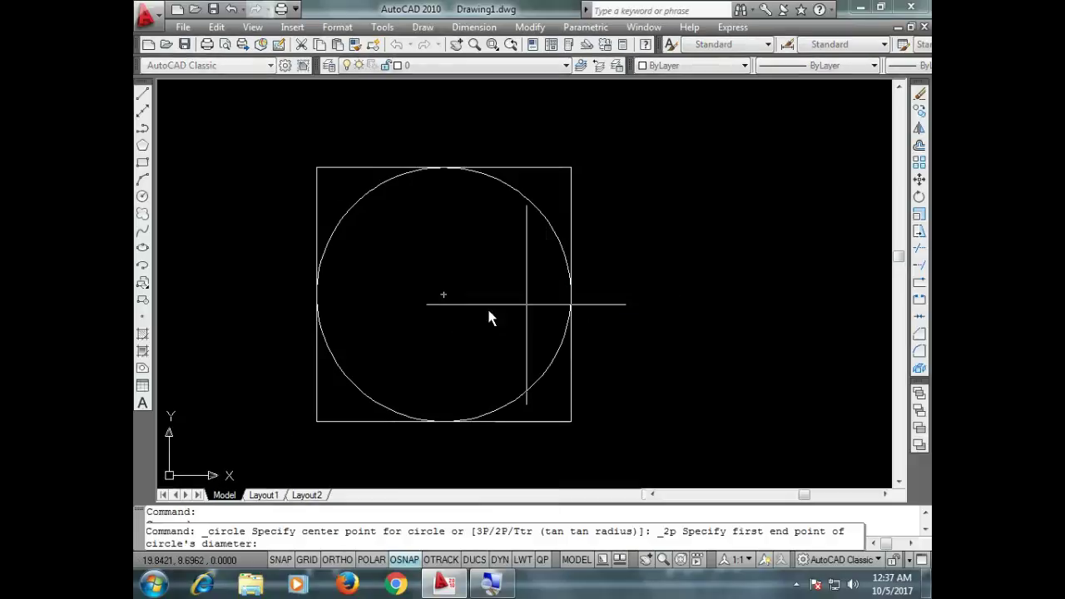
{"action": "left_click", "coordinate": [316, 295]}
{"action": "left_click", "coordinate": [443, 295]}
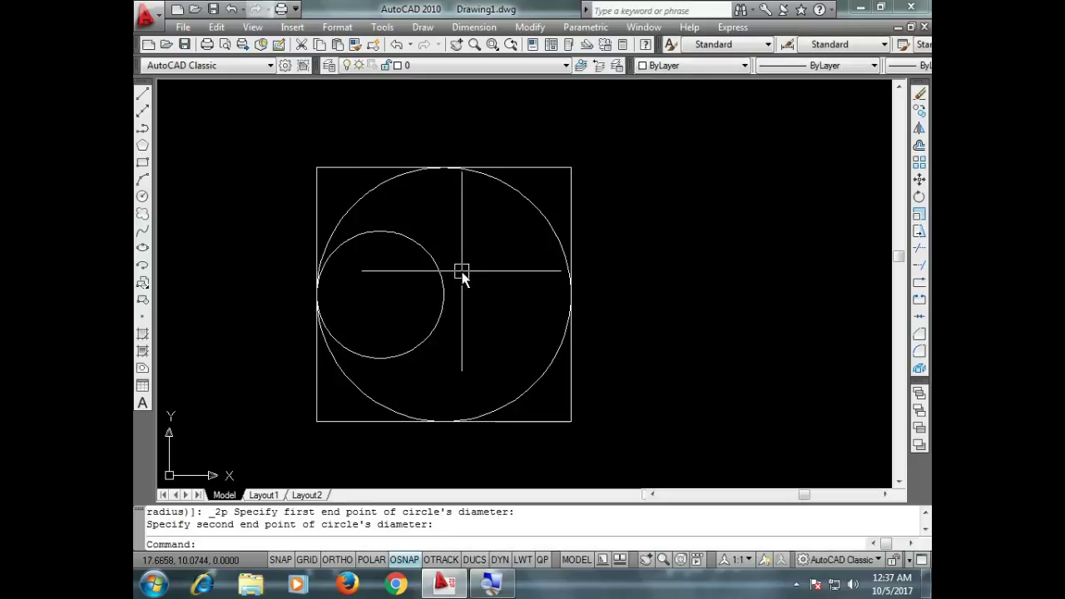
Step: Draw a matching two-point circle from the large circle's center to its right quadrant
{"action": "right_click", "coordinate": [462, 277]}
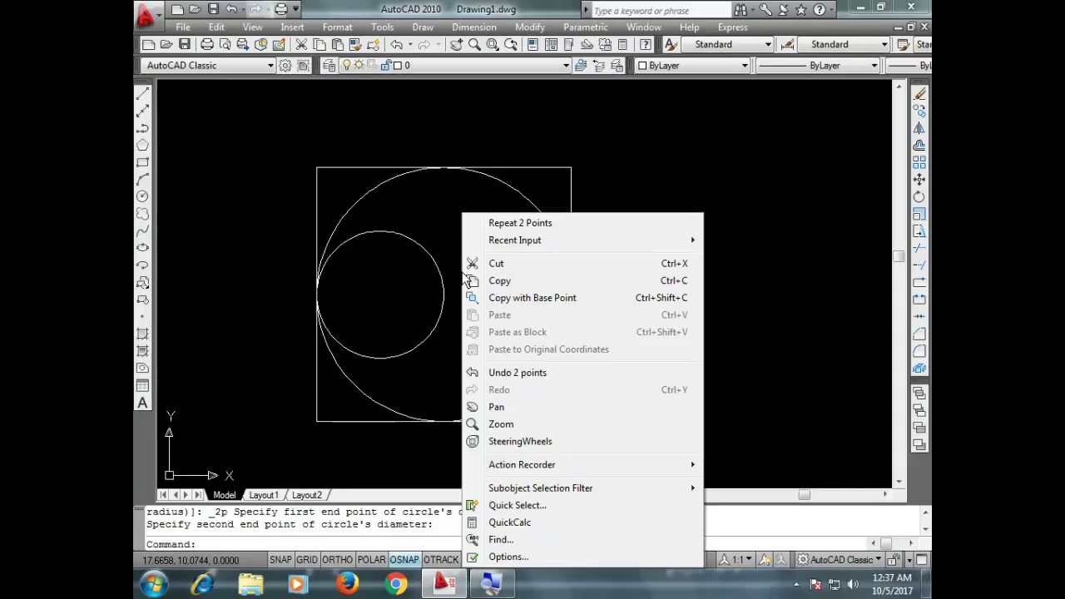
{"action": "left_click", "coordinate": [518, 222]}
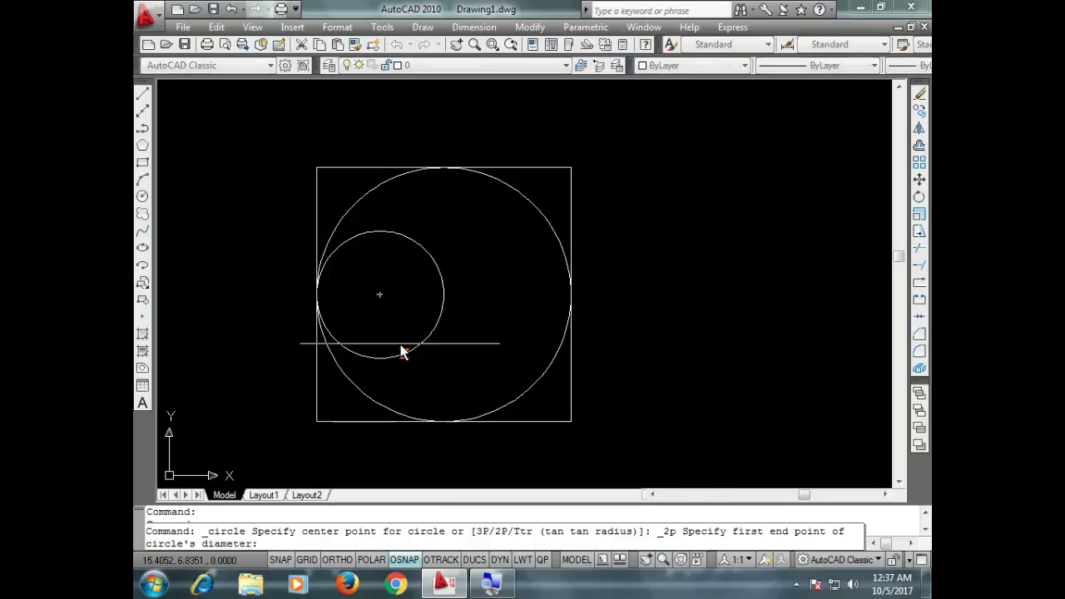
{"action": "left_click", "coordinate": [443, 295]}
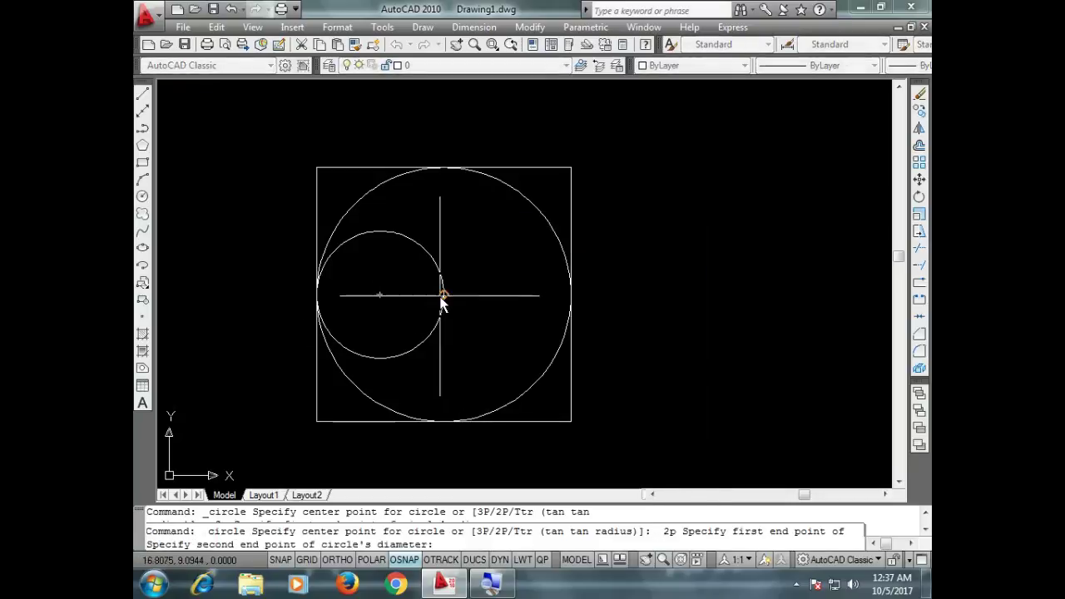
{"action": "left_click", "coordinate": [570, 302]}
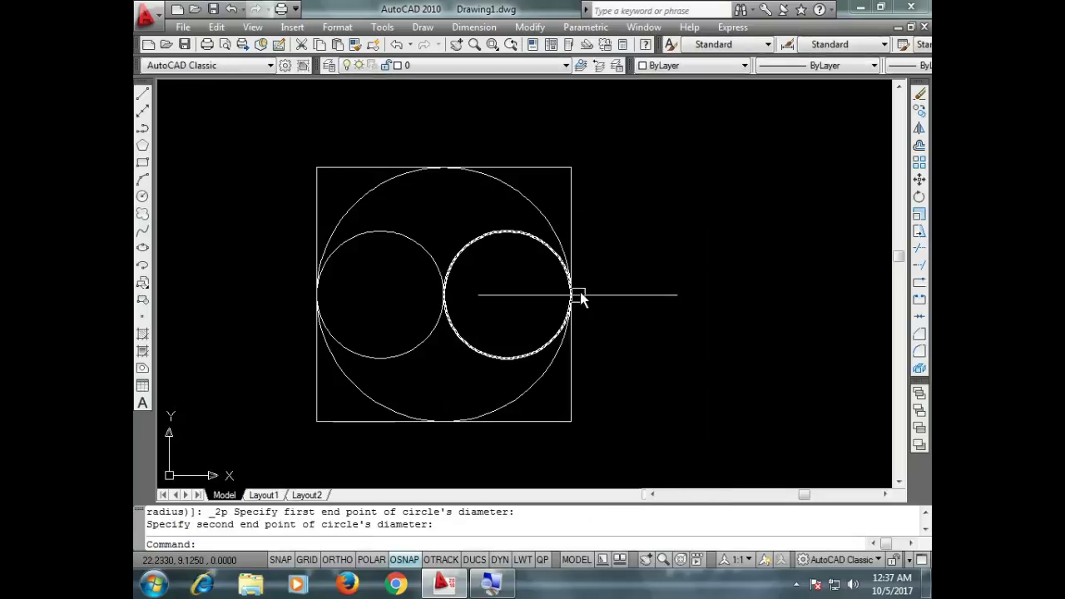
Step: Draw a smaller two-point circle from the center of the left inner circle to the large circle's center
{"action": "right_click", "coordinate": [608, 248]}
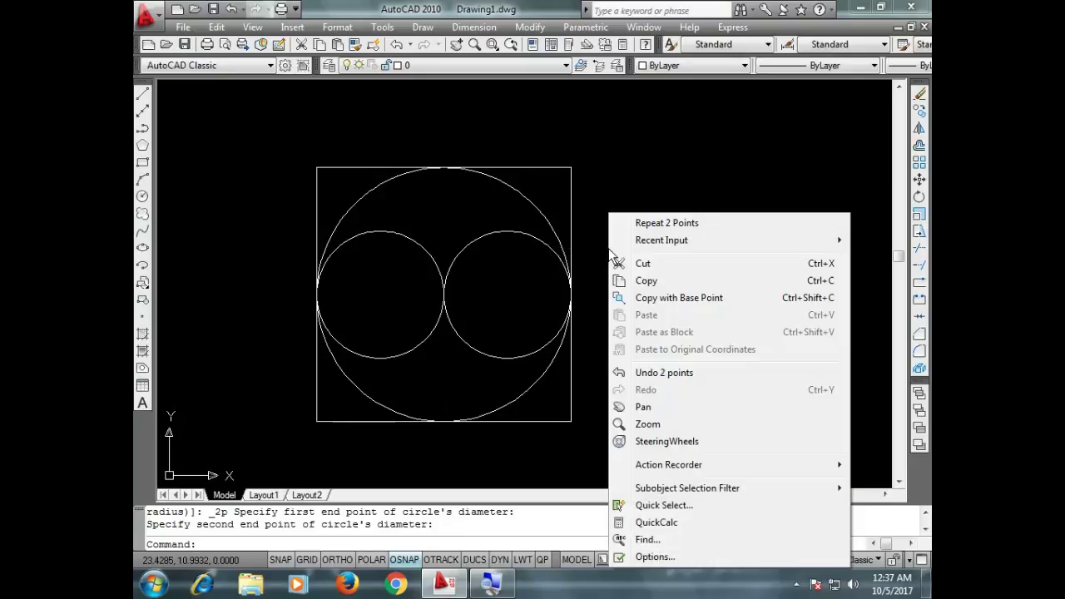
{"action": "left_click", "coordinate": [649, 223]}
{"action": "left_click", "coordinate": [380, 295]}
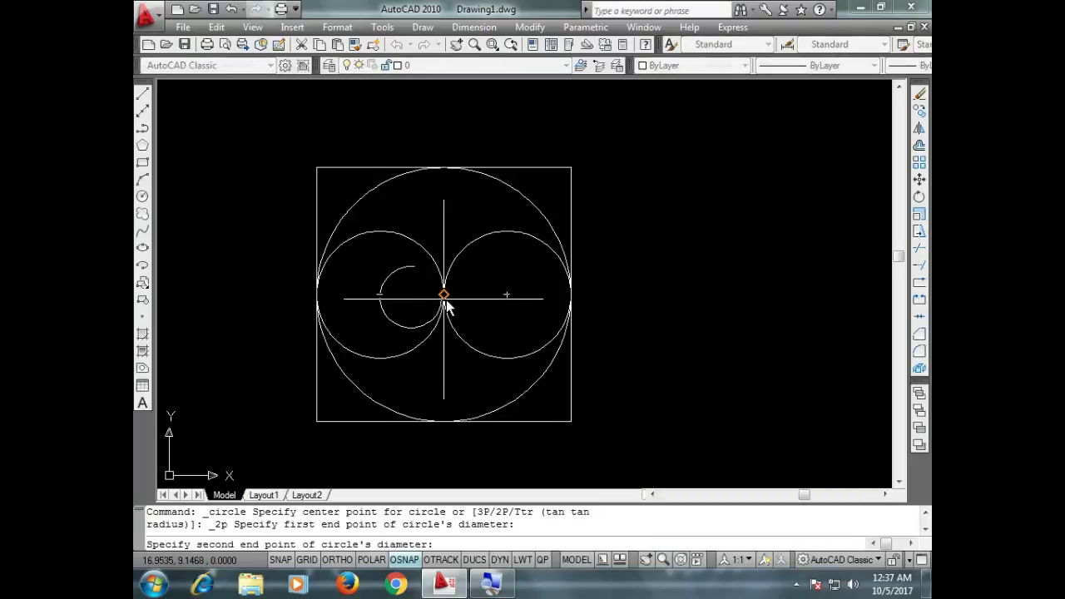
{"action": "left_click", "coordinate": [444, 295]}
Step: Draw another small two-point circle from the large circle's center to the center of the right inner circle
{"action": "right_click", "coordinate": [630, 241]}
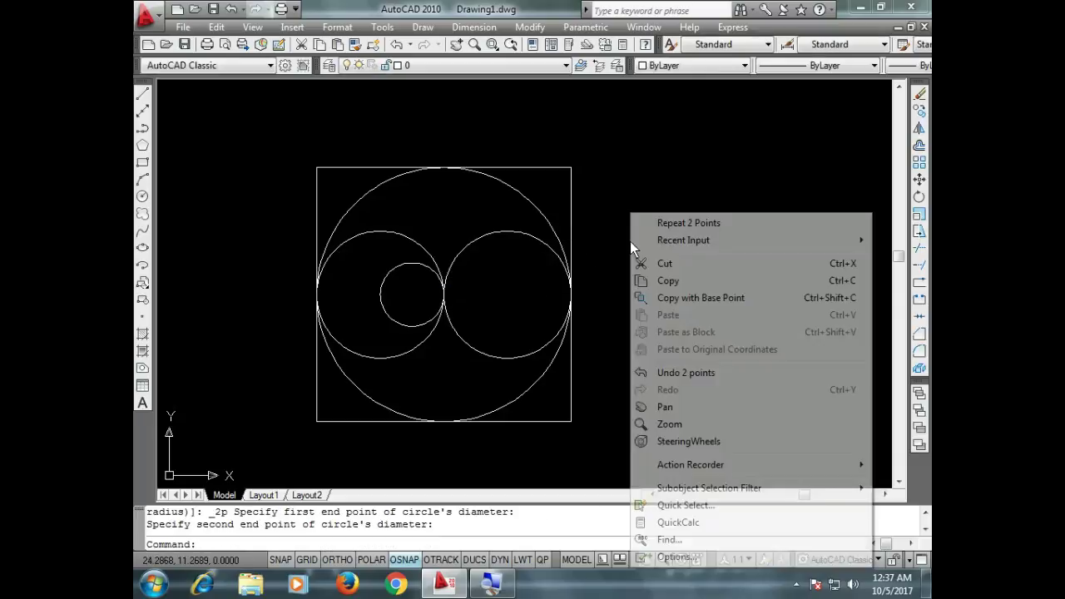
{"action": "left_click", "coordinate": [678, 221]}
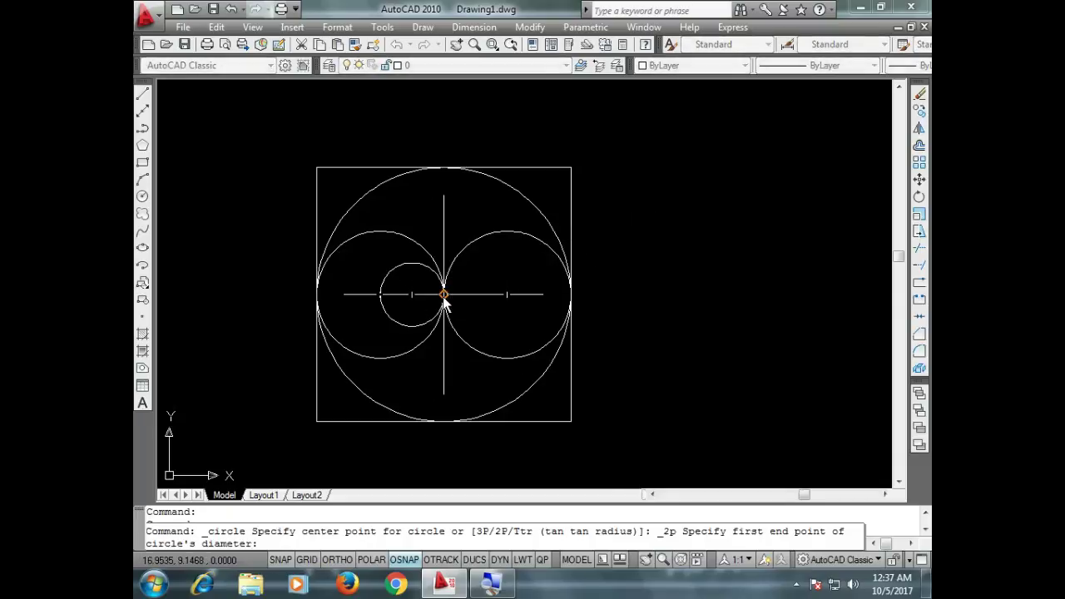
{"action": "left_click", "coordinate": [475, 294]}
{"action": "left_click", "coordinate": [506, 299]}
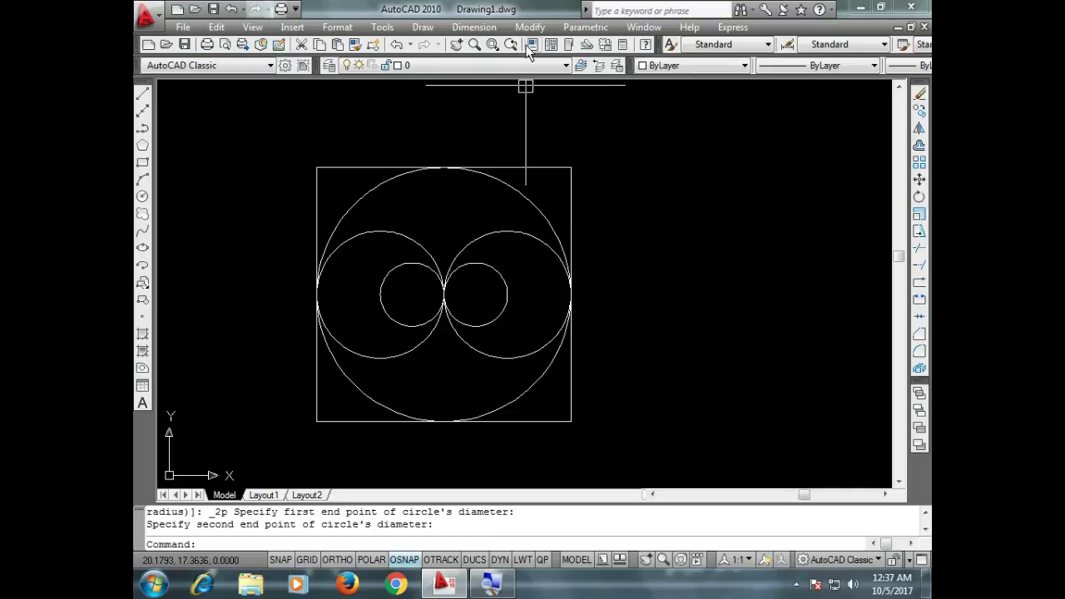
{"action": "left_click", "coordinate": [423, 27]}
{"action": "mouse_move", "coordinate": [479, 256]}
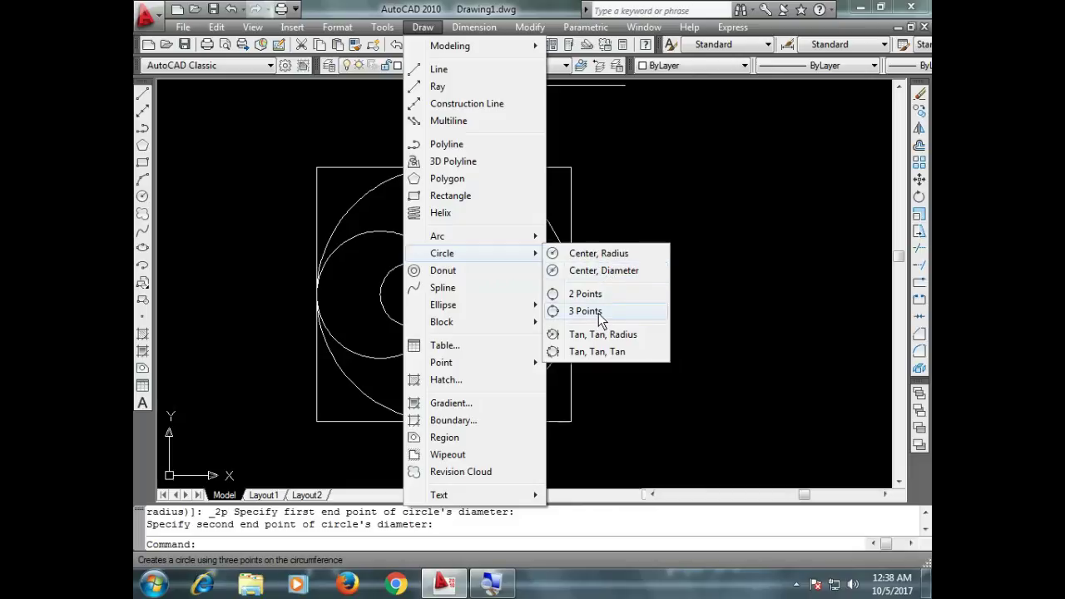
{"action": "left_click", "coordinate": [728, 303]}
{"action": "left_click", "coordinate": [726, 305]}
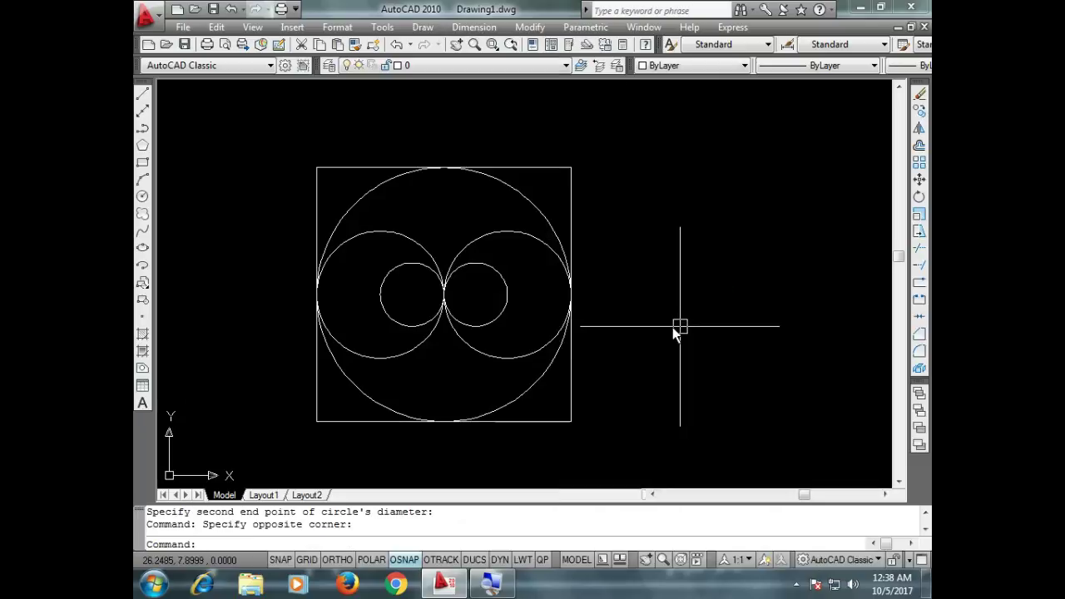
Step: Erase the square and all five circles from the drawing
{"action": "key", "text": "ctrl+a"}
{"action": "type", "text": "E"}
{"action": "key", "text": "Return"}
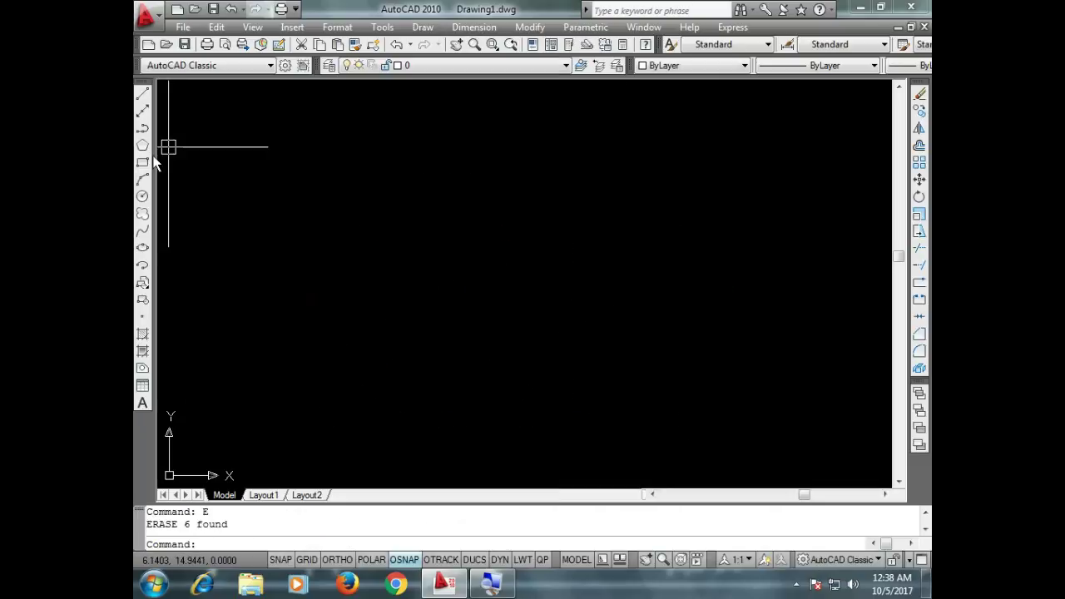
Step: Draw a triangle as a polyline with its apex at the top, a slightly sloping base, and the last segment ending at the start point
{"action": "left_click", "coordinate": [143, 127]}
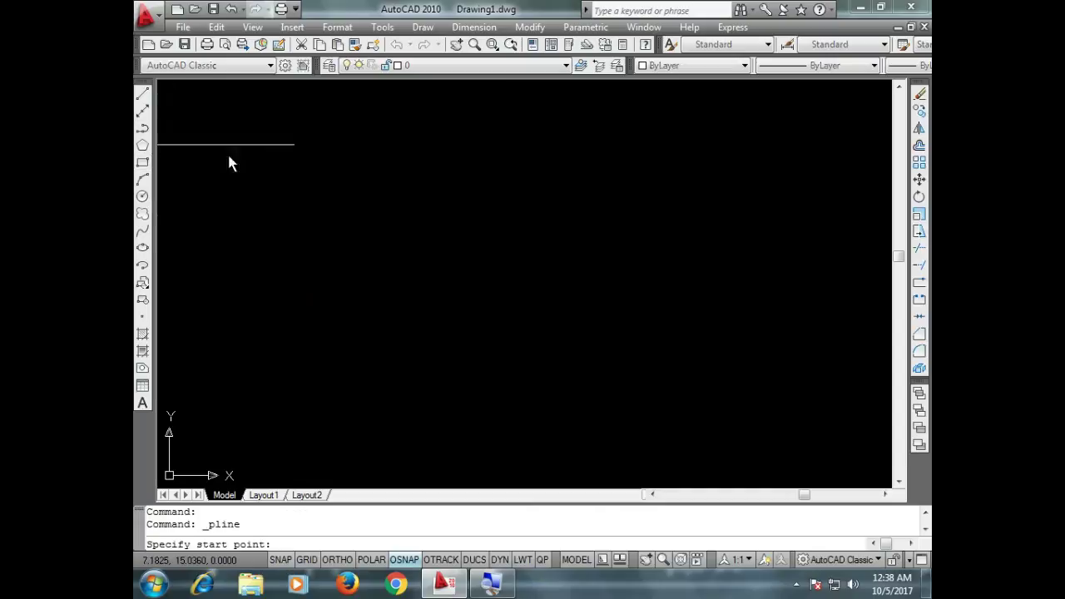
{"action": "left_click", "coordinate": [493, 179]}
{"action": "left_click", "coordinate": [337, 361]}
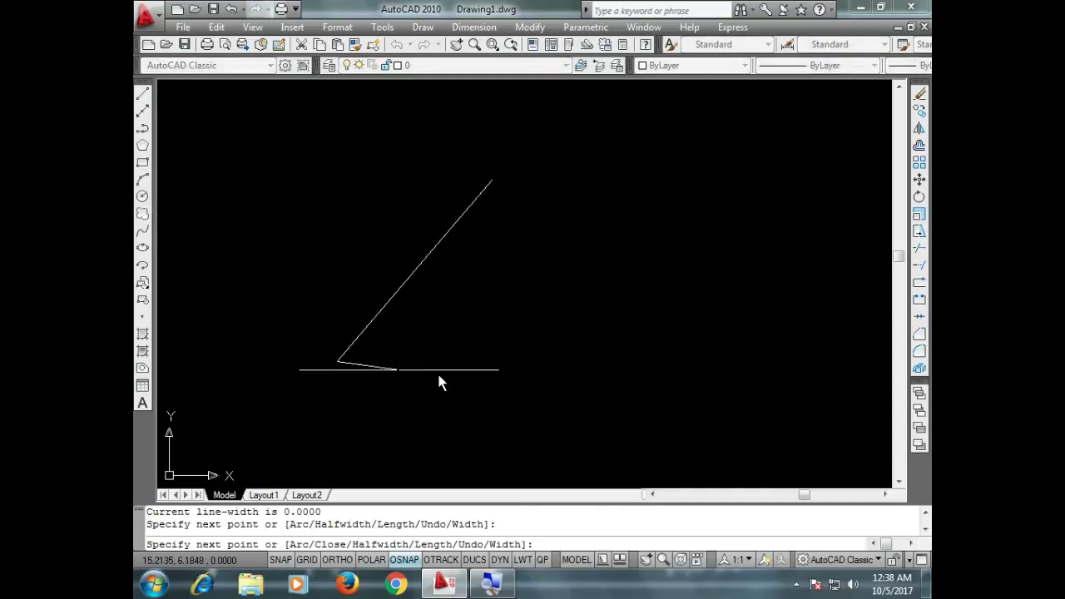
{"action": "left_click", "coordinate": [610, 387]}
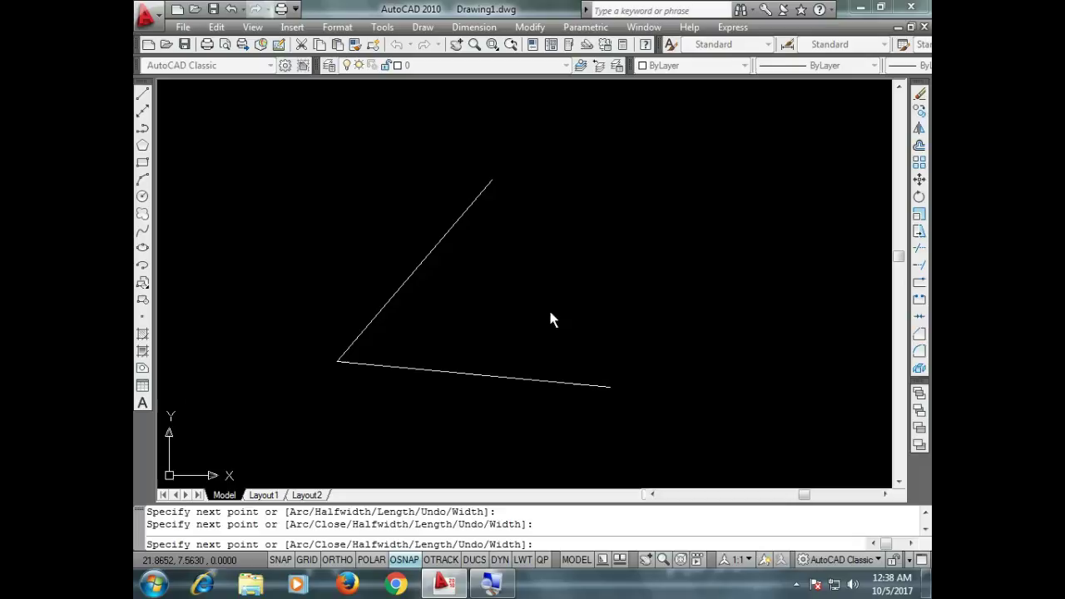
{"action": "left_click", "coordinate": [493, 183]}
{"action": "key", "text": "Return"}
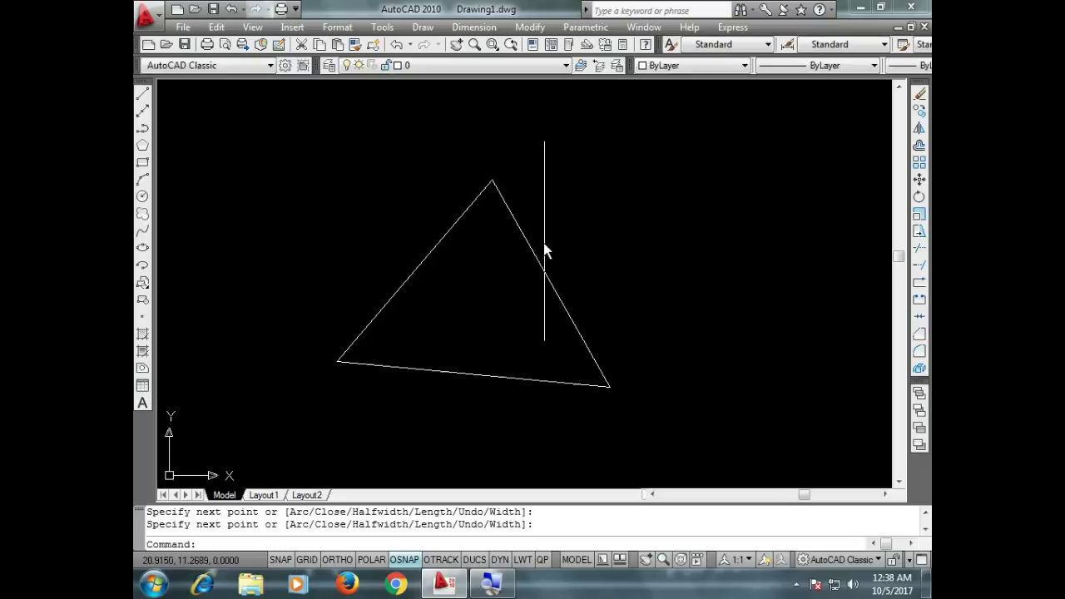
Step: Draw a three-point circle through the triangle's apex, left base corner and right base corner
{"action": "scroll", "coordinate": [495, 291], "scroll_direction": "down", "scroll_amount": 2}
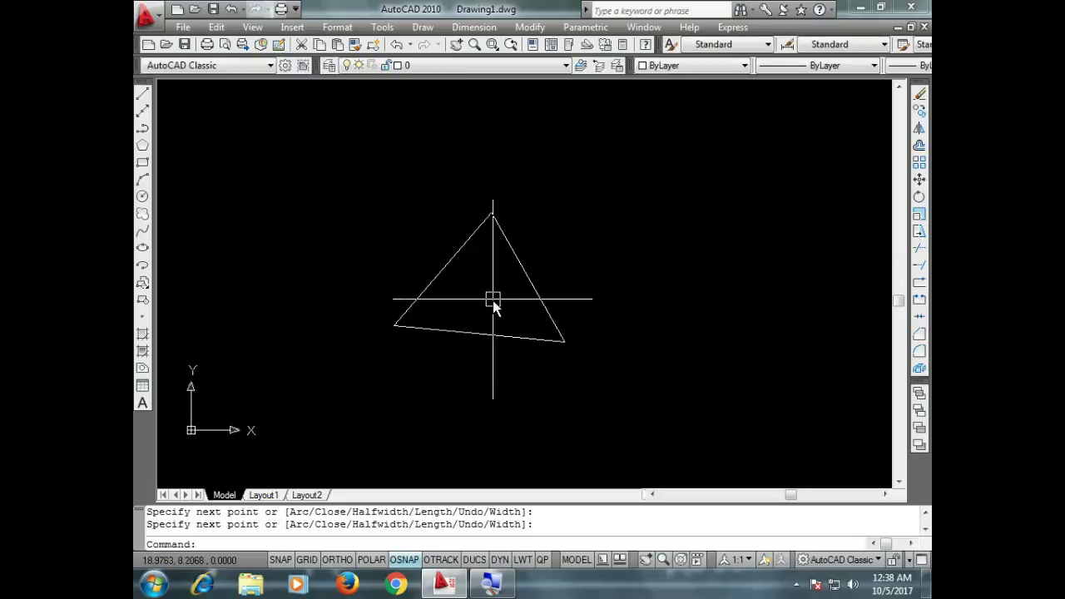
{"action": "left_click", "coordinate": [426, 29]}
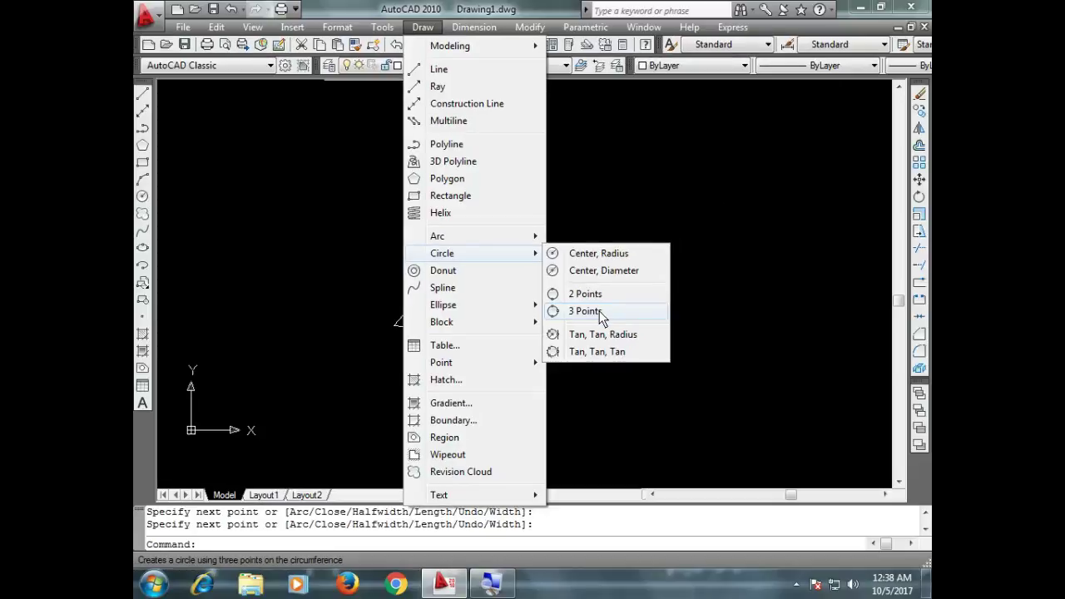
{"action": "left_click", "coordinate": [599, 310]}
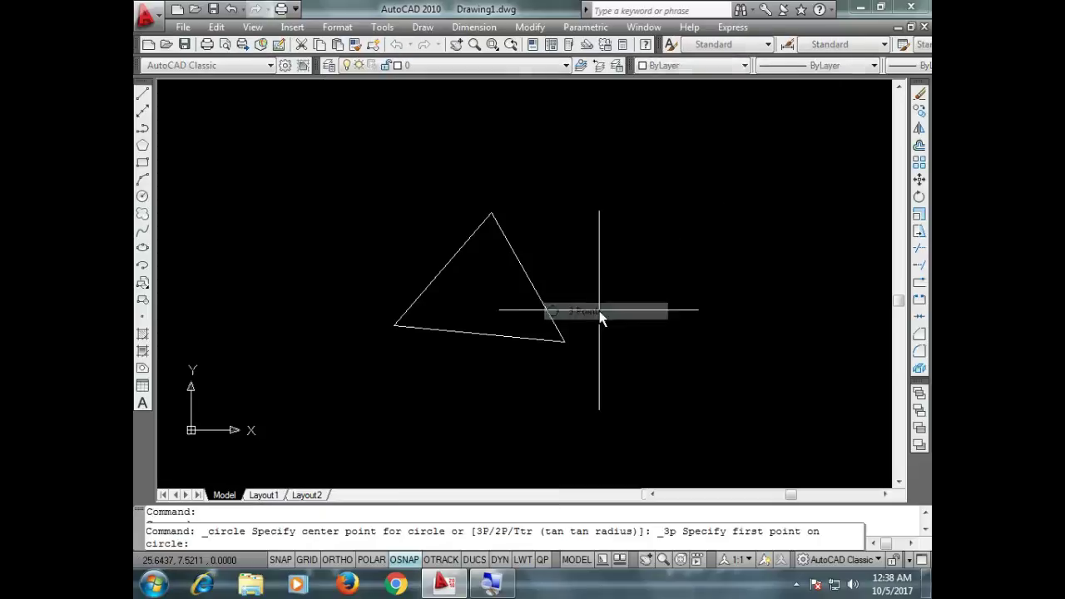
{"action": "left_click", "coordinate": [491, 214]}
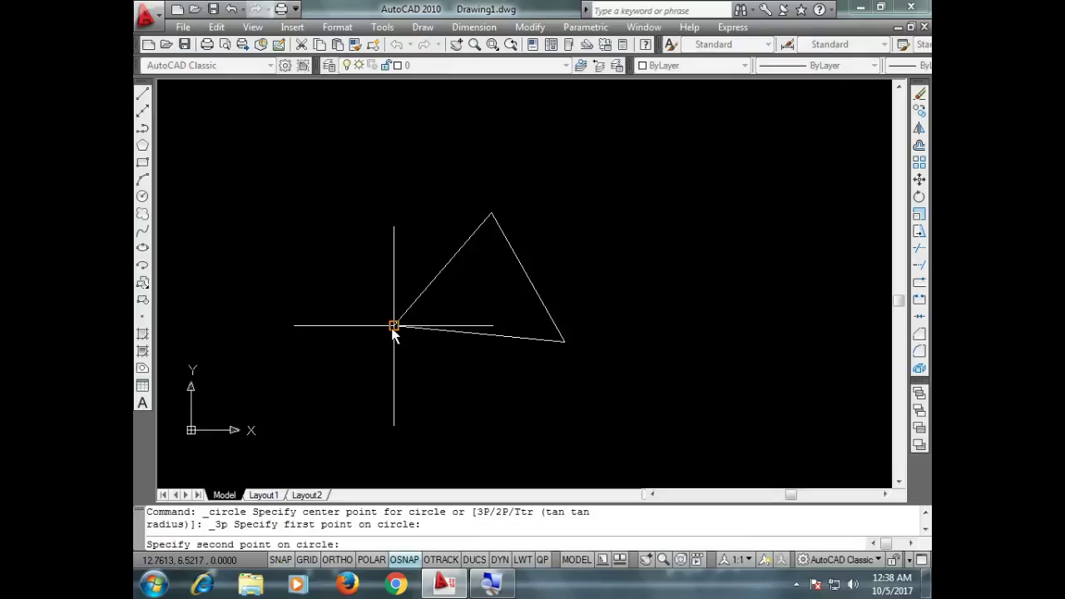
{"action": "left_click", "coordinate": [394, 327]}
{"action": "left_click", "coordinate": [567, 338]}
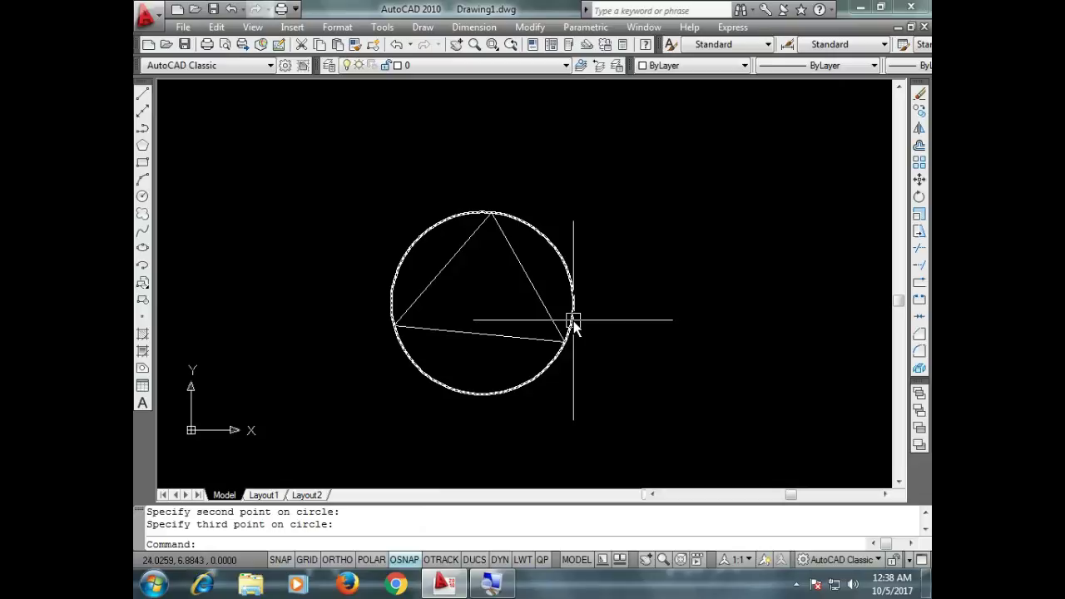
Step: Draw a Tan, Tan, Tan circle inside the triangle, tangent to the base, the left side and the right side
{"action": "scroll", "coordinate": [519, 327], "scroll_direction": "up", "scroll_amount": 1}
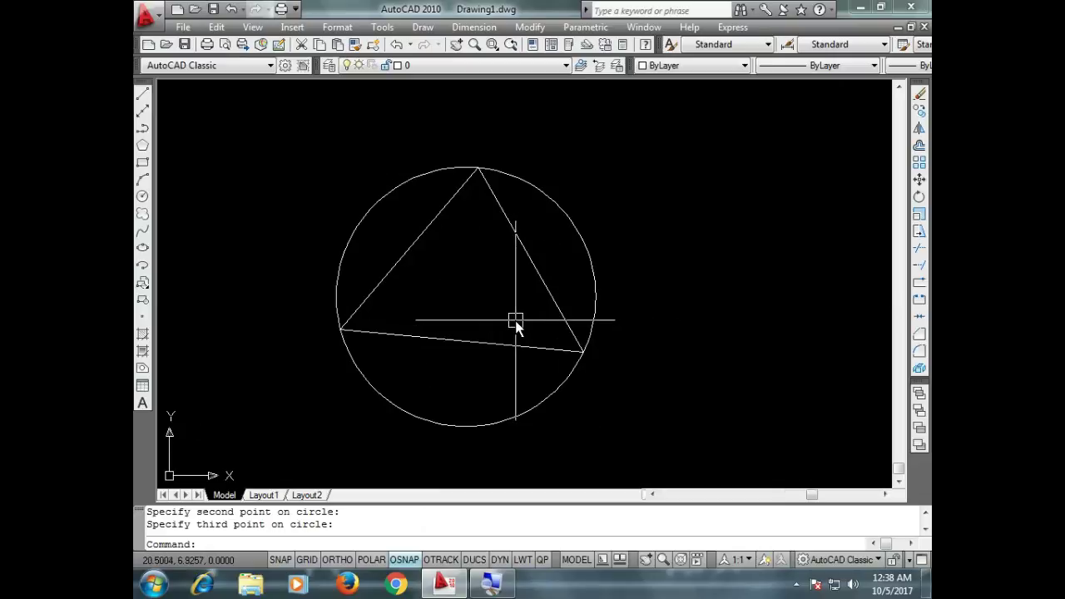
{"action": "scroll", "coordinate": [516, 326], "scroll_direction": "up", "scroll_amount": 2}
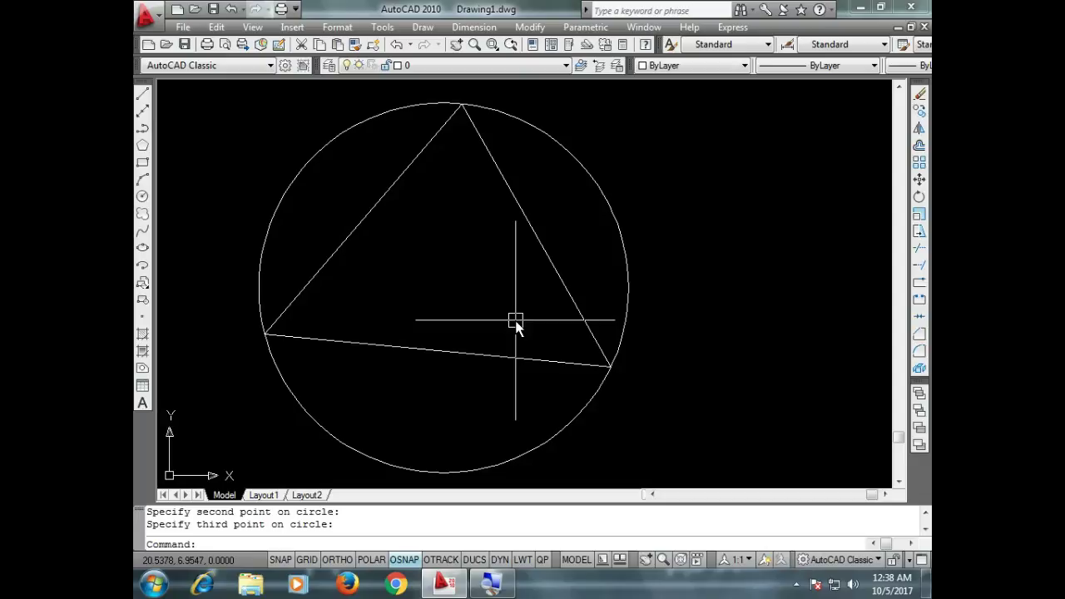
{"action": "left_click", "coordinate": [423, 26]}
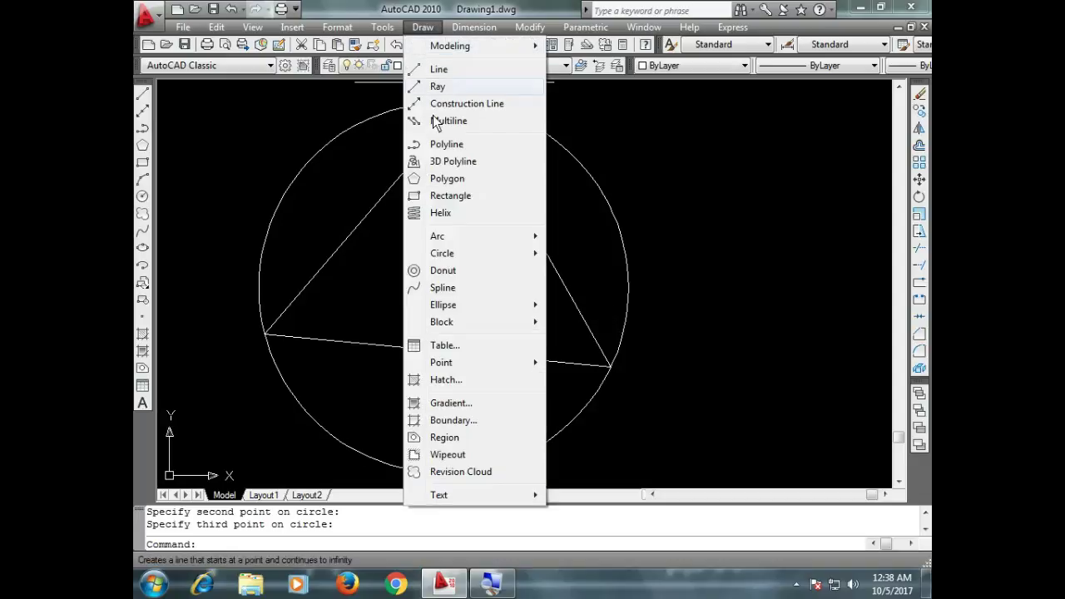
{"action": "mouse_move", "coordinate": [480, 253]}
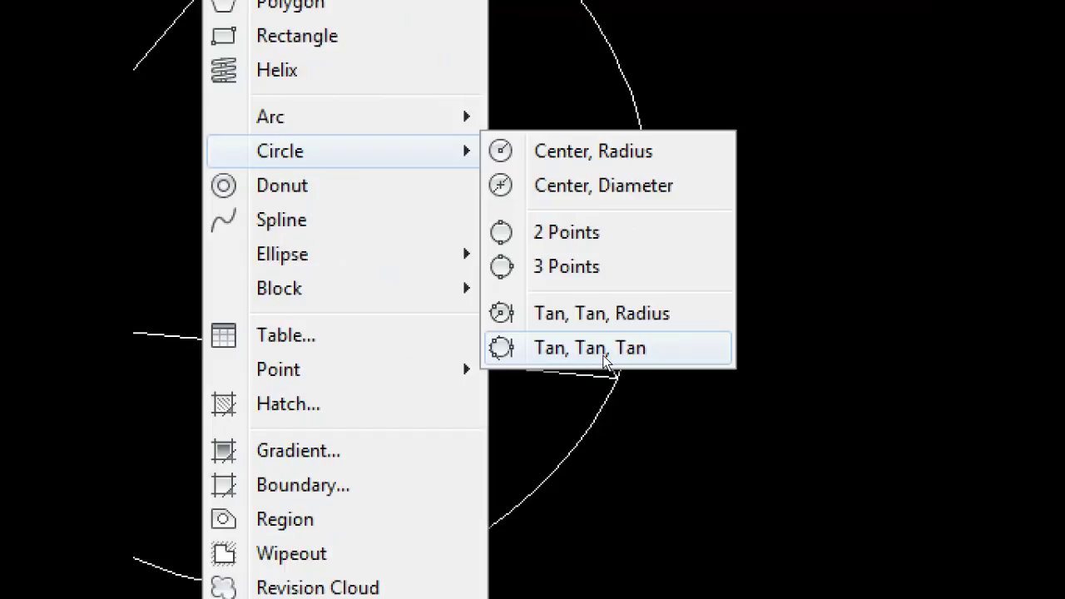
{"action": "left_click", "coordinate": [604, 355]}
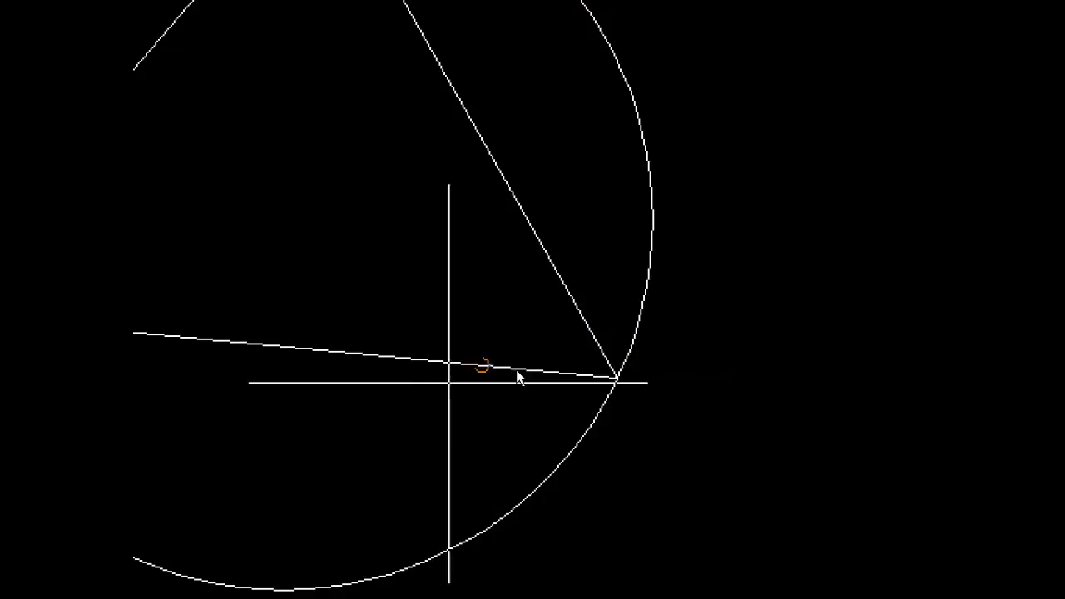
{"action": "scroll", "coordinate": [514, 375], "scroll_direction": "down", "scroll_amount": 2}
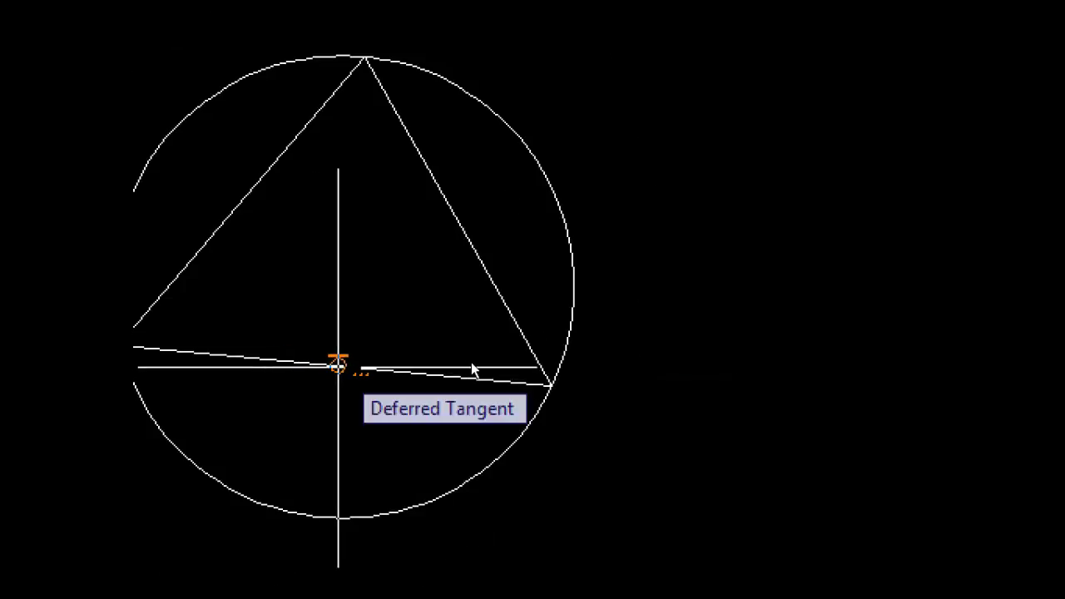
{"action": "left_click", "coordinate": [338, 366]}
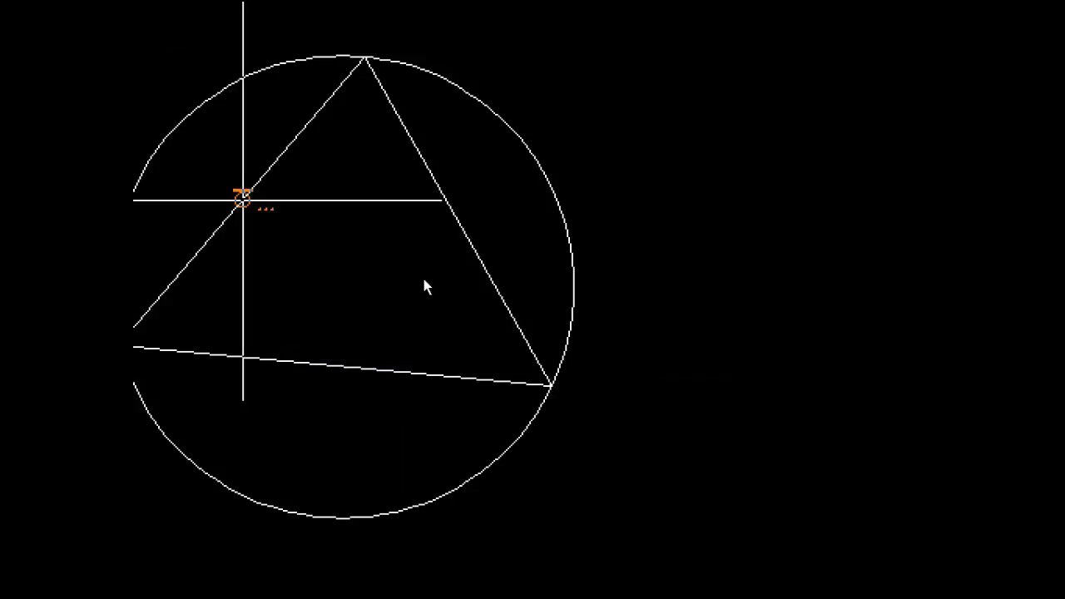
{"action": "left_click", "coordinate": [241, 199]}
{"action": "left_click", "coordinate": [460, 228]}
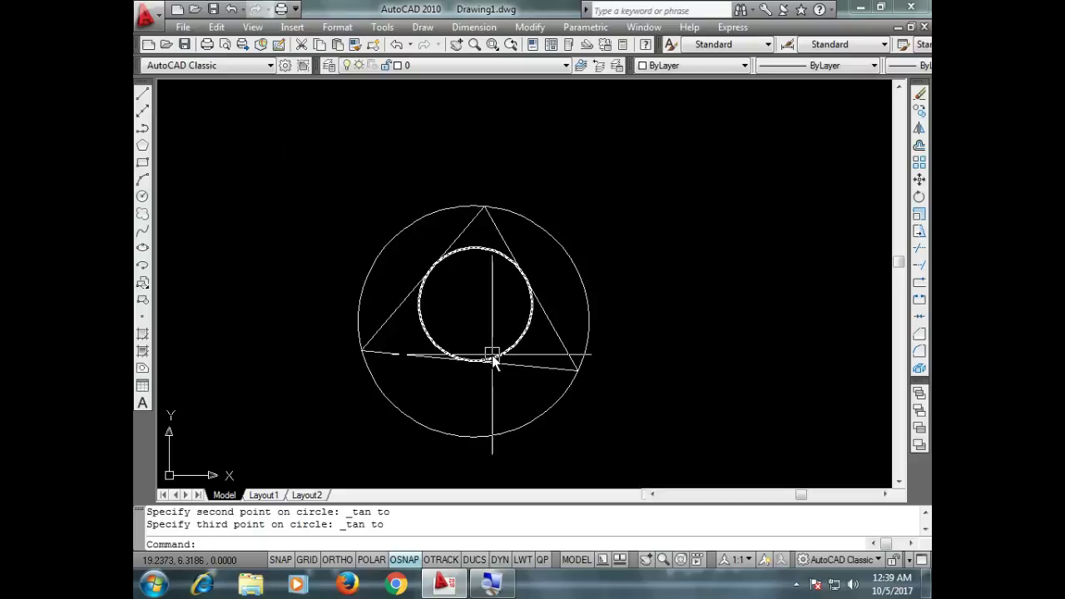
Step: Examine where the inner circle touches the triangle's sides and review the available circle construction methods
{"action": "scroll", "coordinate": [471, 366], "scroll_direction": "up", "scroll_amount": 8}
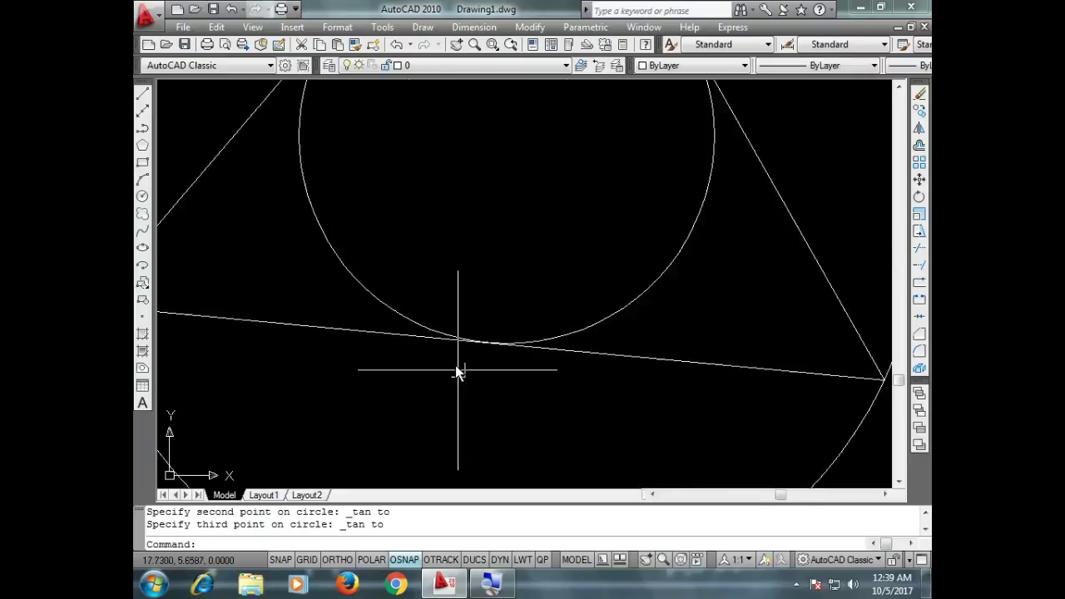
{"action": "scroll", "coordinate": [478, 358], "scroll_direction": "down", "scroll_amount": 7}
{"action": "scroll", "coordinate": [443, 259], "scroll_direction": "up", "scroll_amount": 3}
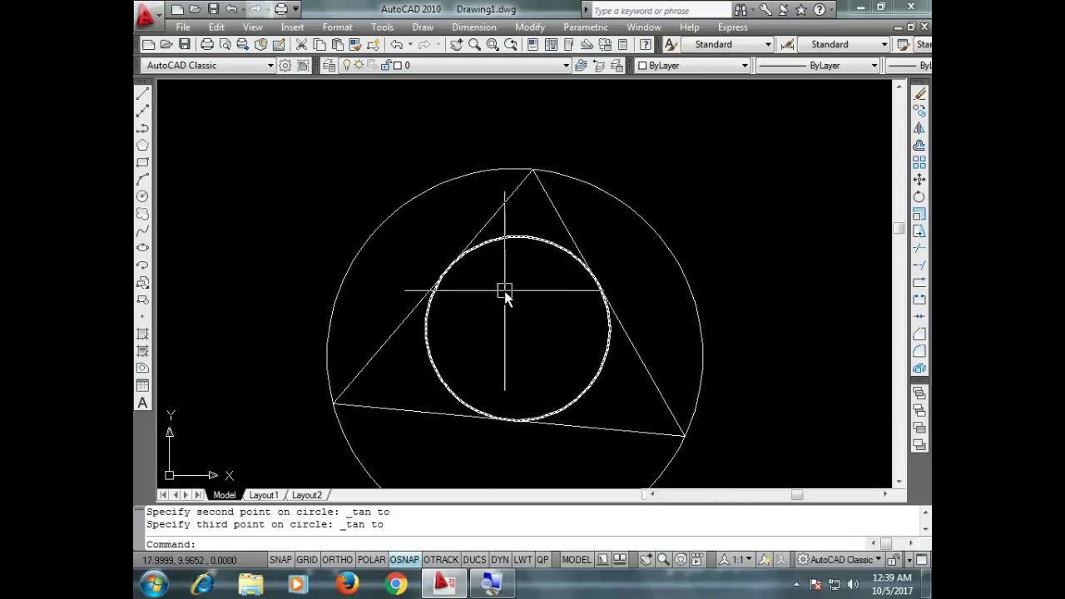
{"action": "scroll", "coordinate": [570, 284], "scroll_direction": "down", "scroll_amount": 4}
{"action": "scroll", "coordinate": [599, 352], "scroll_direction": "down", "scroll_amount": 3}
{"action": "scroll", "coordinate": [596, 348], "scroll_direction": "up", "scroll_amount": 2}
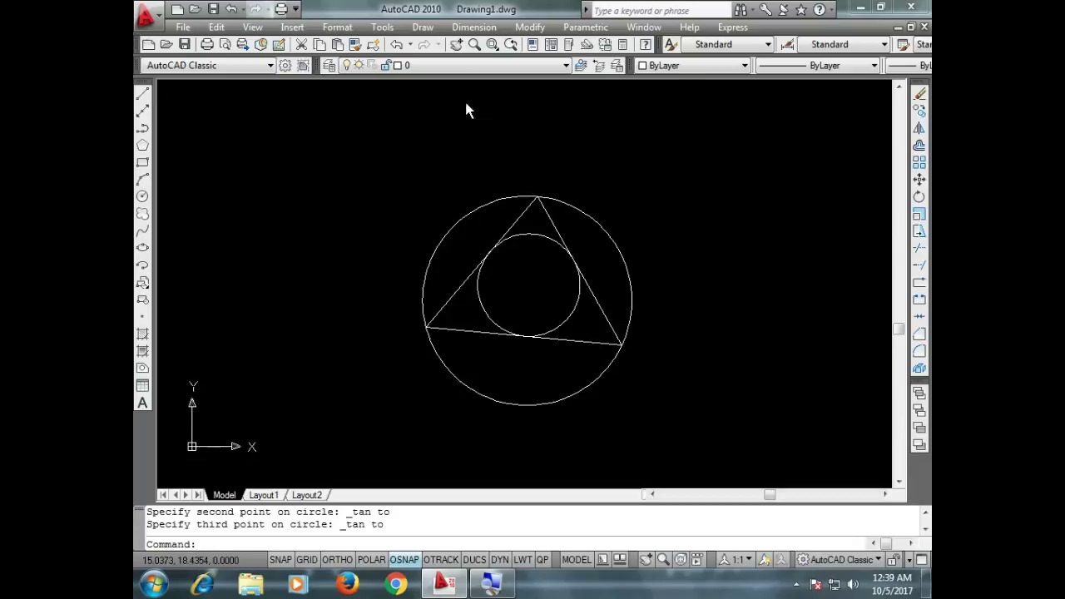
{"action": "left_click", "coordinate": [423, 27]}
{"action": "mouse_move", "coordinate": [466, 254]}
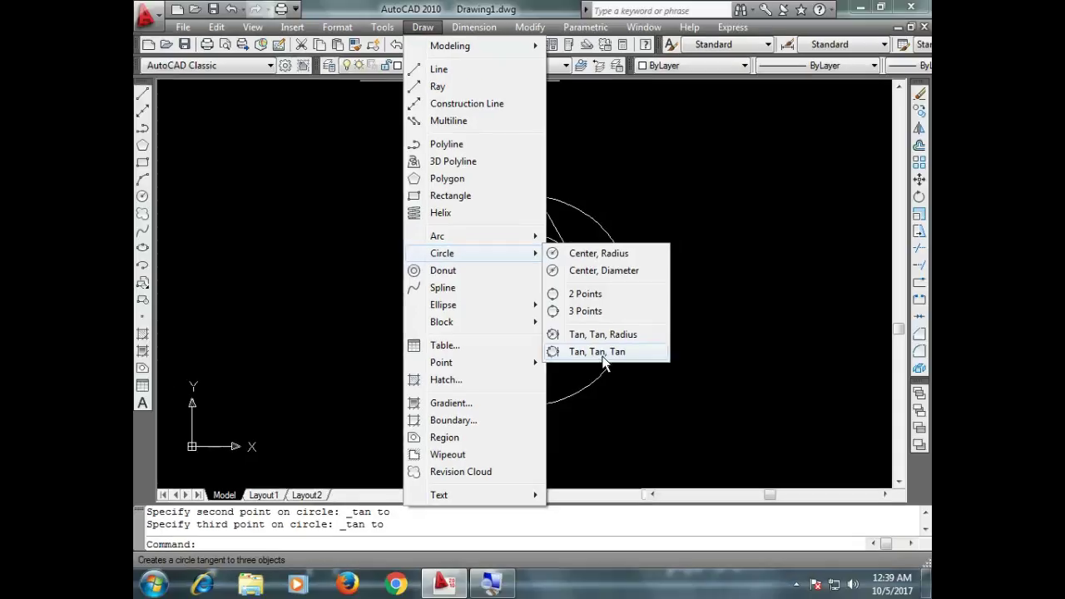
Step: Erase the triangle and both circles from the drawing
{"action": "left_click", "coordinate": [686, 373]}
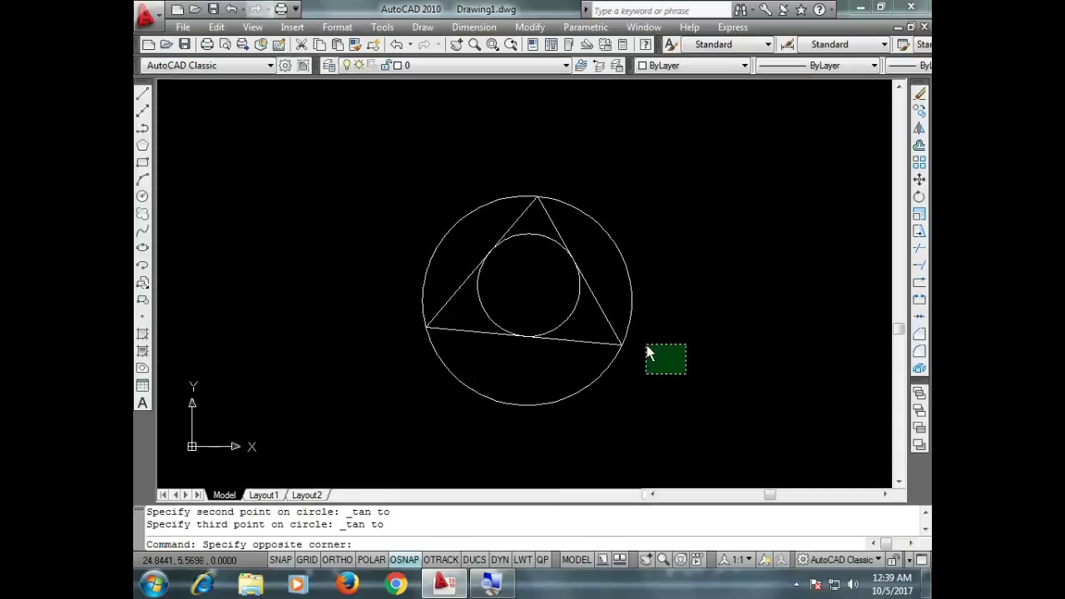
{"action": "left_click", "coordinate": [636, 231]}
{"action": "left_click", "coordinate": [660, 195]}
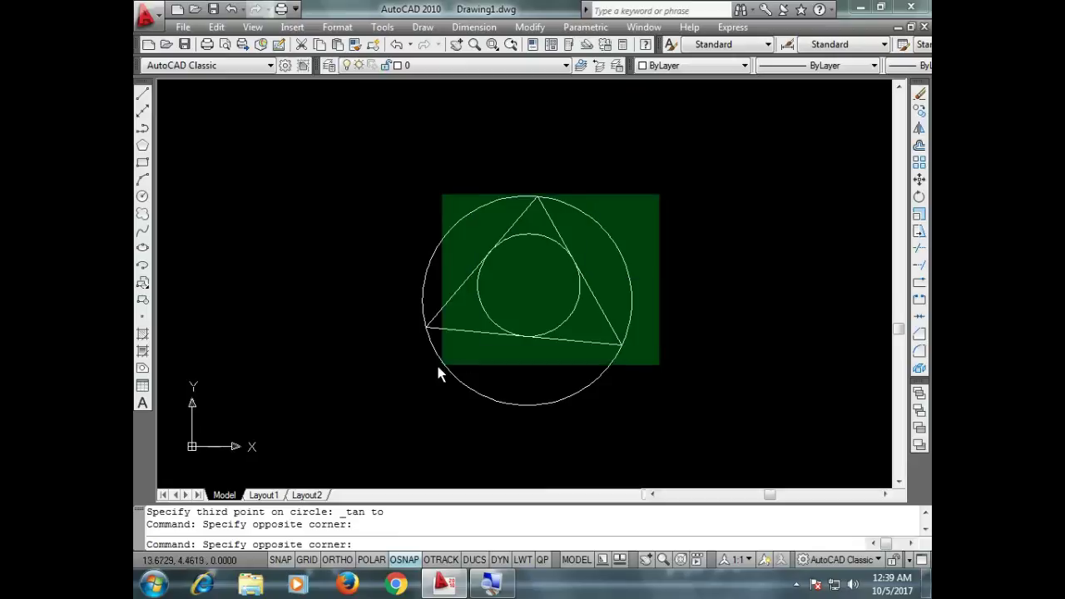
{"action": "left_click", "coordinate": [382, 399]}
{"action": "type", "text": "E"}
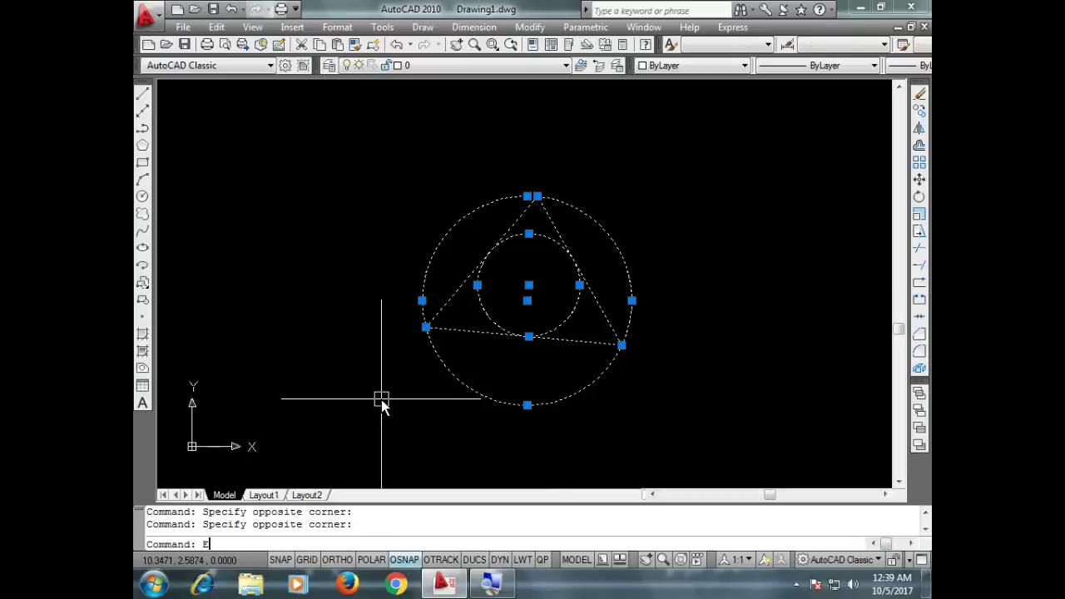
{"action": "key", "text": "Return"}
Step: Draw an open two-segment polyline sloping down to the left, with Ortho turned on for a horizontal base to the right
{"action": "left_click", "coordinate": [142, 128]}
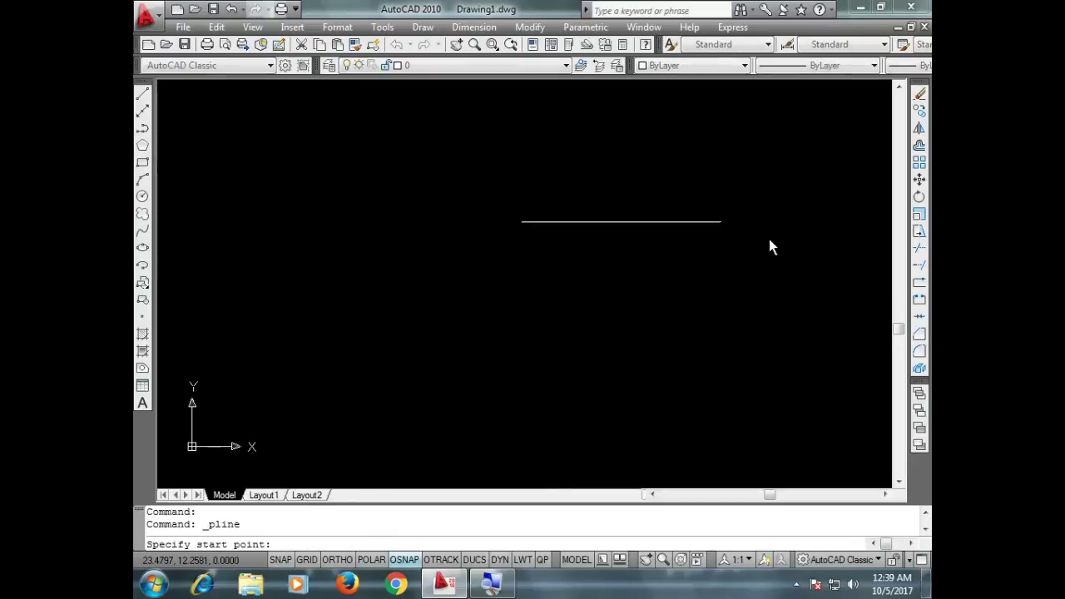
{"action": "left_click", "coordinate": [577, 188]}
{"action": "left_click", "coordinate": [397, 346]}
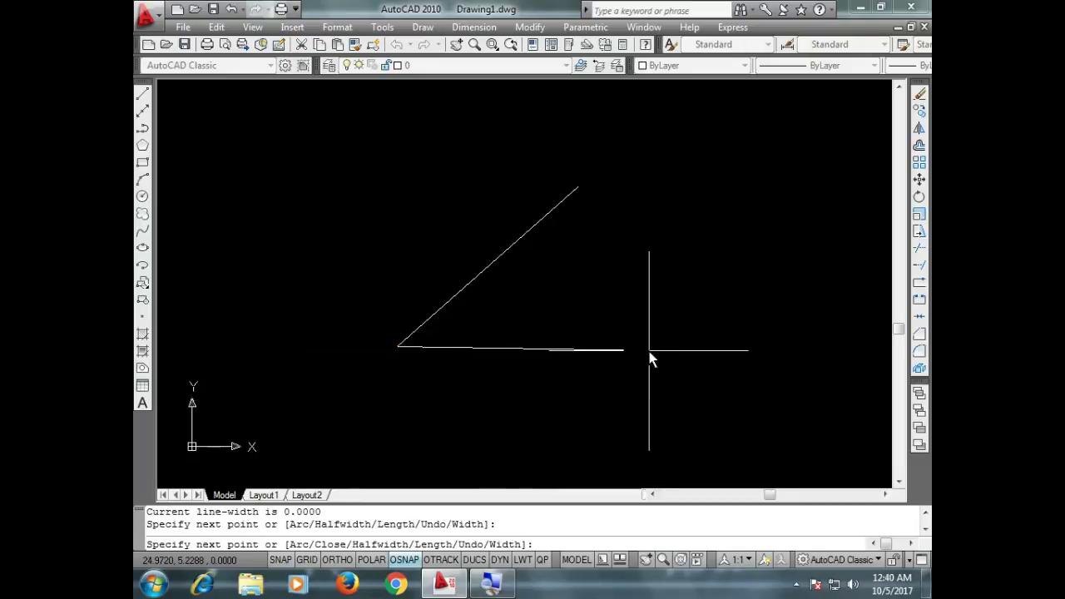
{"action": "key", "text": "F8"}
{"action": "key", "text": "Return"}
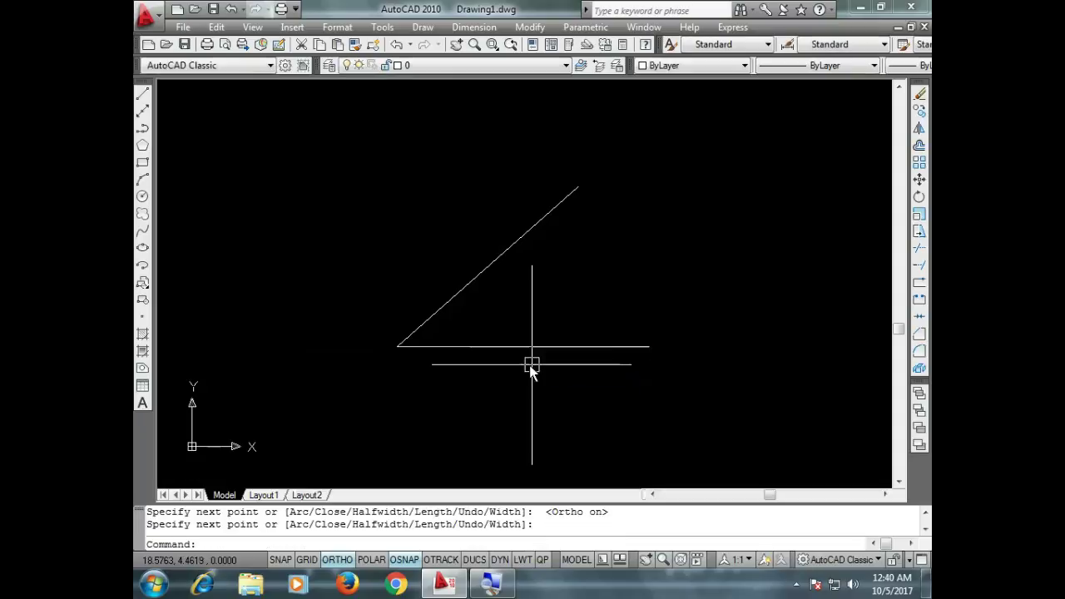
Step: Draw a Tan, Tan, Radius circle tangent to the horizontal base and the sloping segment, with radius 4
{"action": "scroll", "coordinate": [528, 319], "scroll_direction": "up", "scroll_amount": 2}
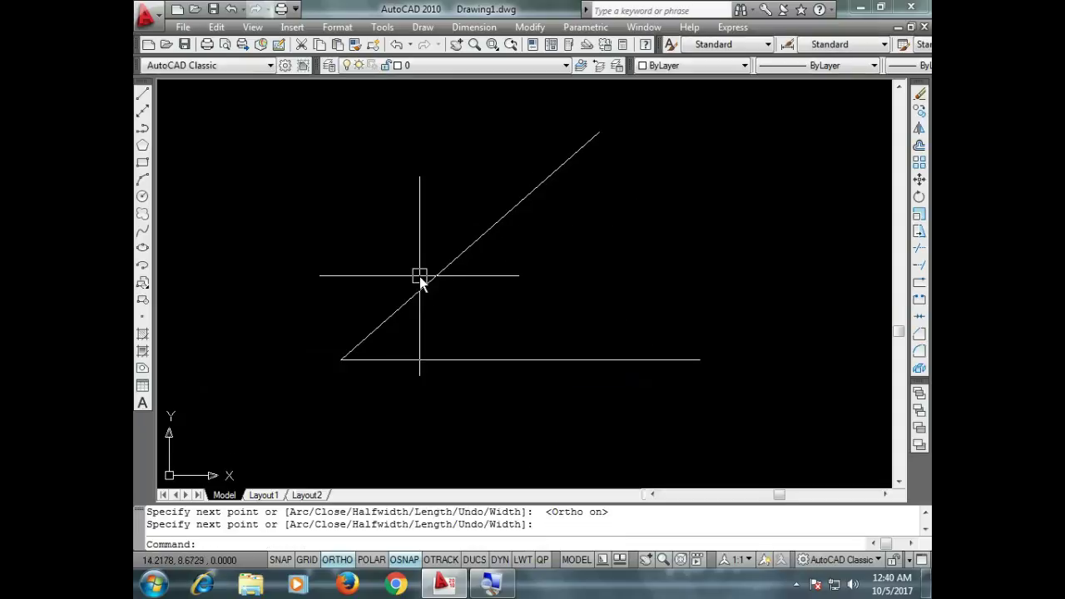
{"action": "left_click", "coordinate": [421, 26]}
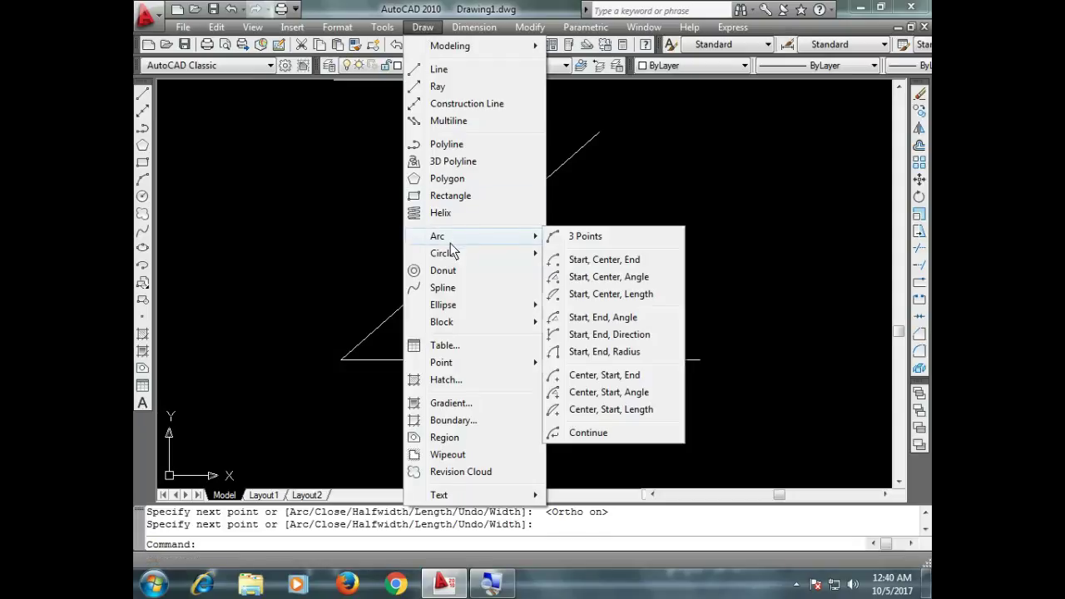
{"action": "mouse_move", "coordinate": [442, 253]}
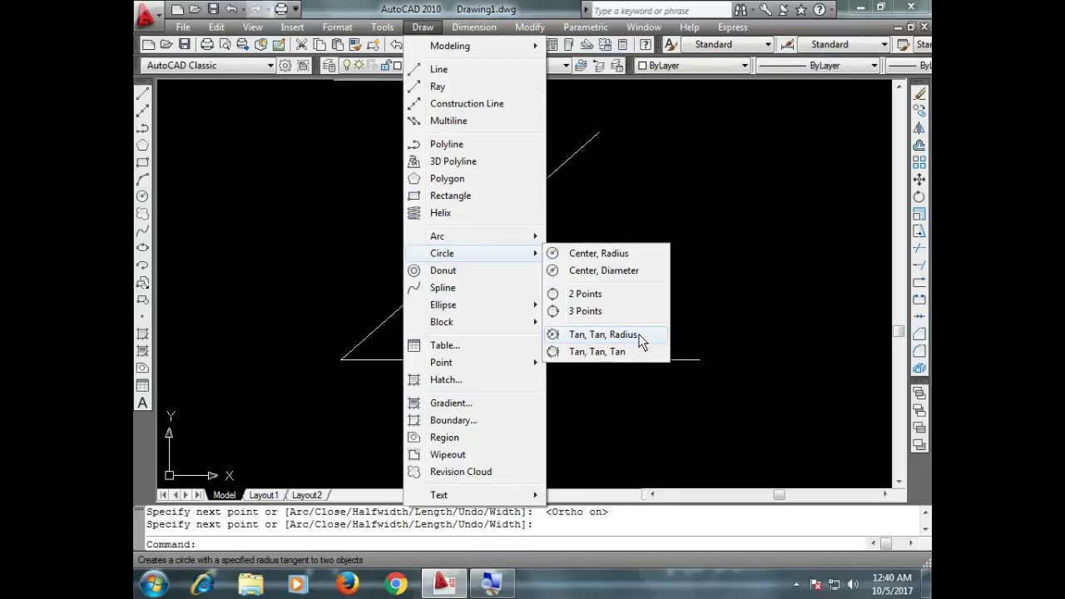
{"action": "left_click", "coordinate": [639, 337]}
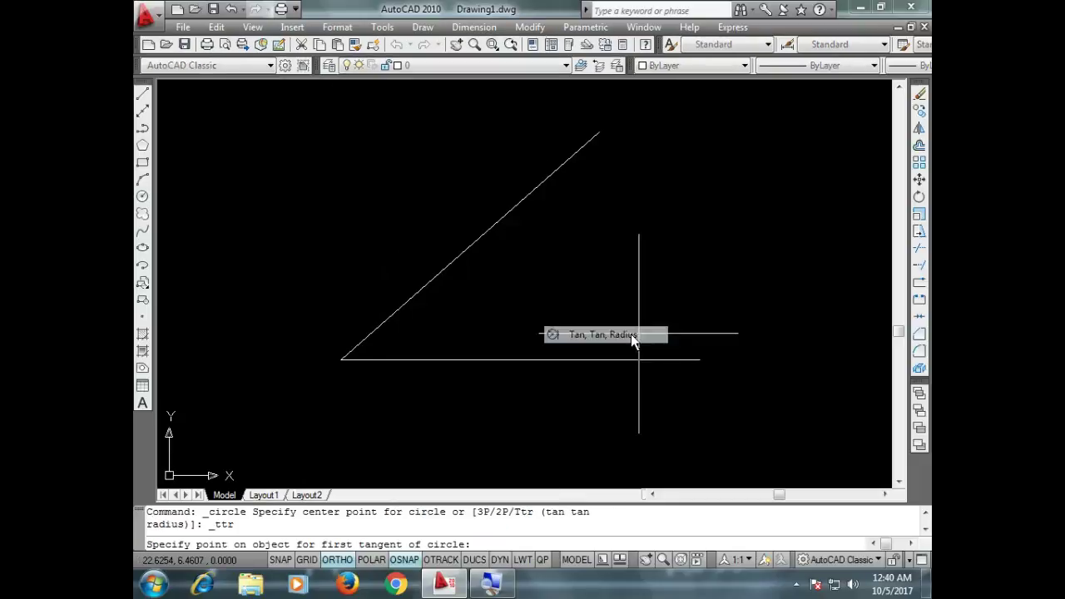
{"action": "left_click", "coordinate": [522, 360]}
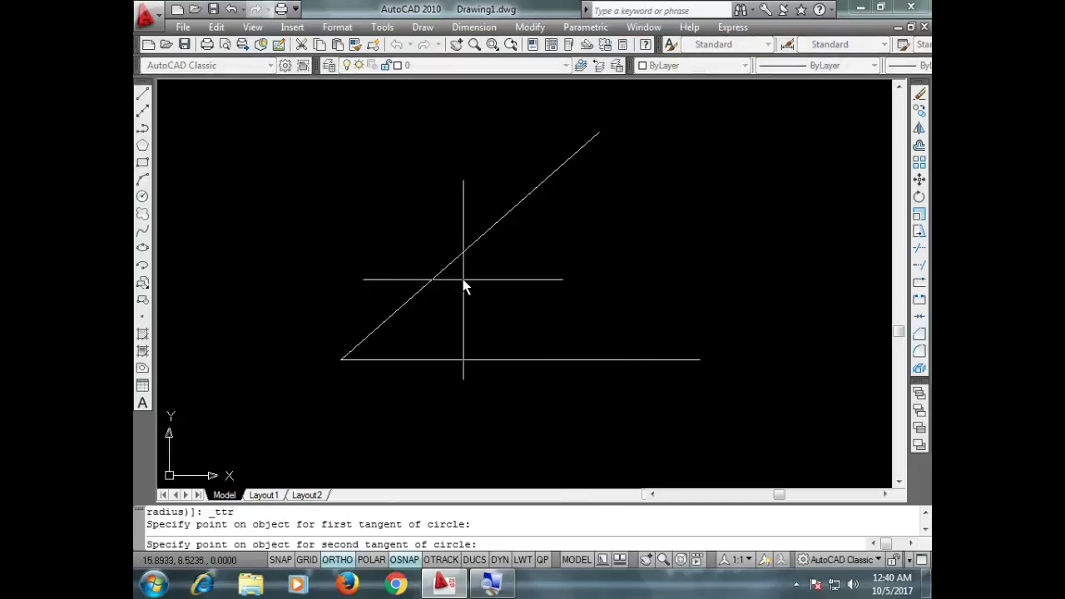
{"action": "left_click", "coordinate": [454, 259]}
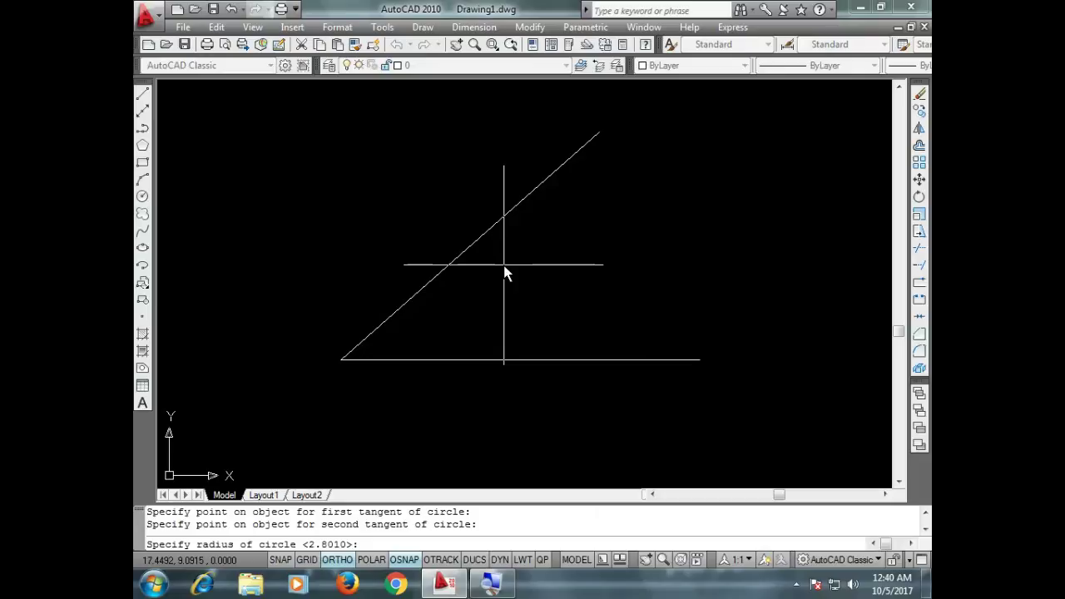
{"action": "type", "text": "4"}
{"action": "key", "text": "Return"}
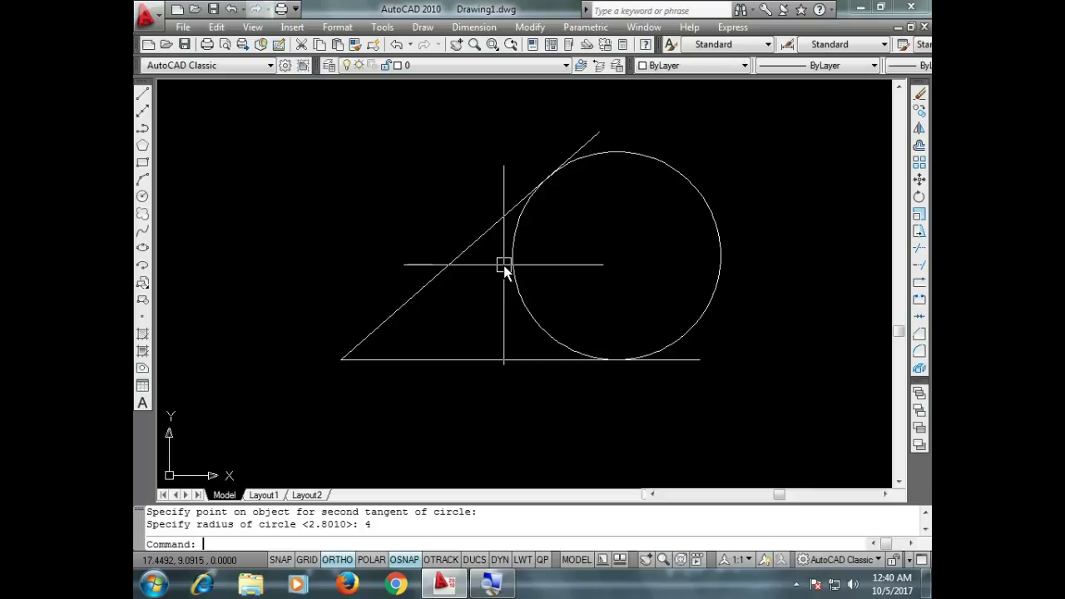
Step: Erase the angled polyline and its tangent circle from the drawing
{"action": "key", "text": "ctrl+a"}
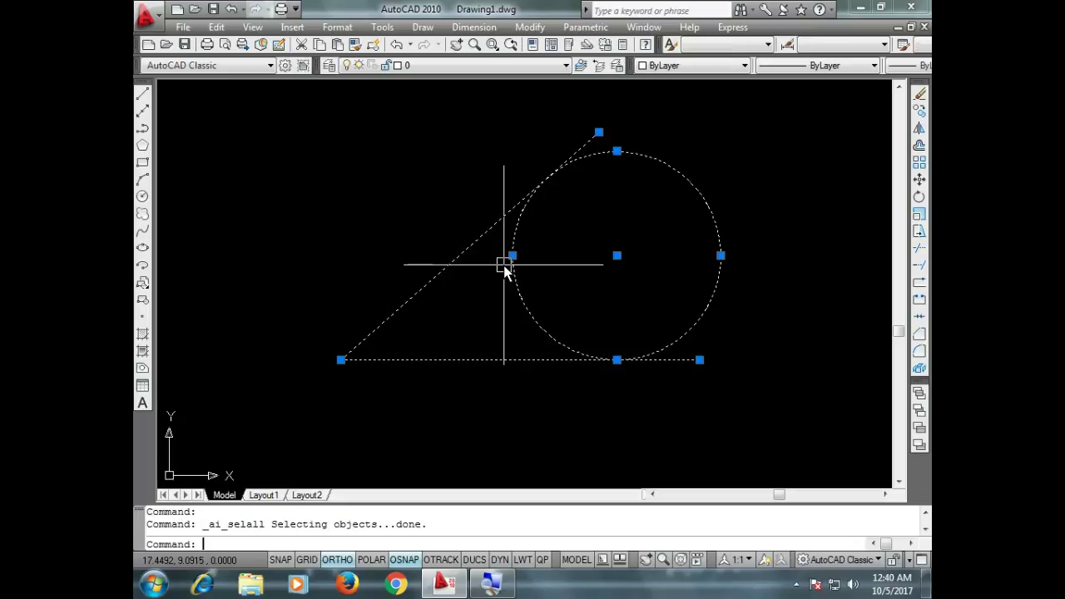
{"action": "type", "text": "E"}
{"action": "key", "text": "Return"}
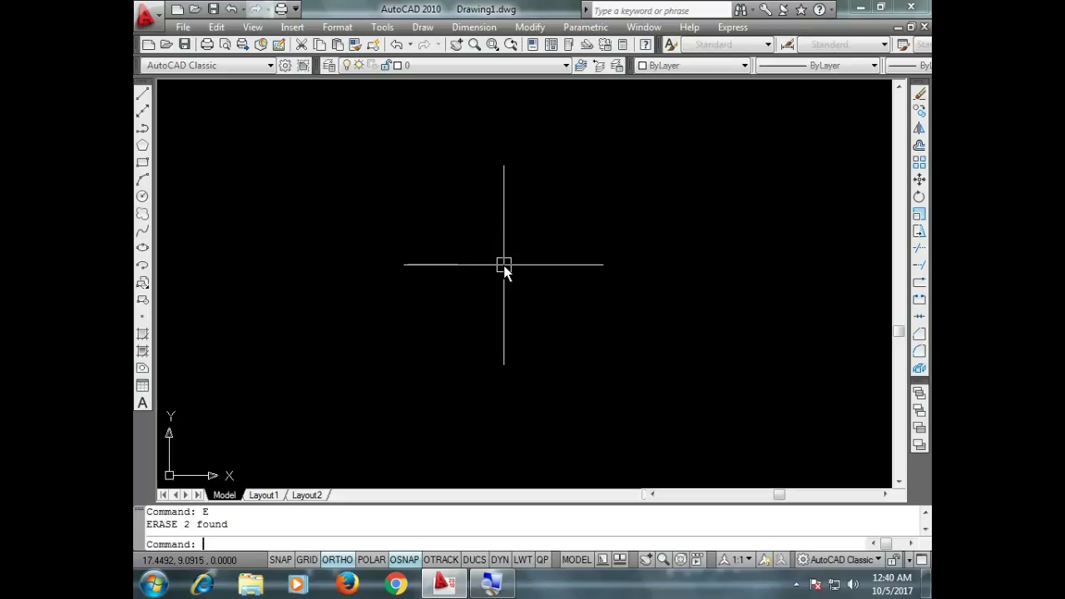
Step: Draw two separate center-radius circles, an upper one of radius about 1.47 and a lower one of about 1.3
{"action": "left_click", "coordinate": [142, 195]}
{"action": "left_click", "coordinate": [514, 174]}
{"action": "left_click", "coordinate": [552, 194]}
{"action": "key", "text": "Return"}
{"action": "left_click", "coordinate": [509, 342]}
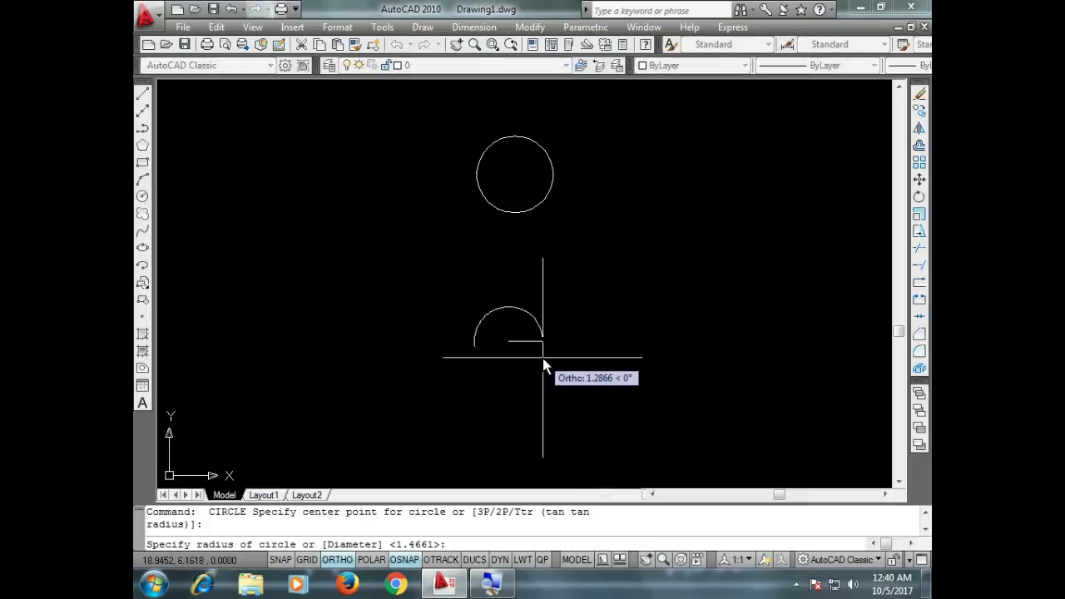
{"action": "left_click", "coordinate": [543, 353]}
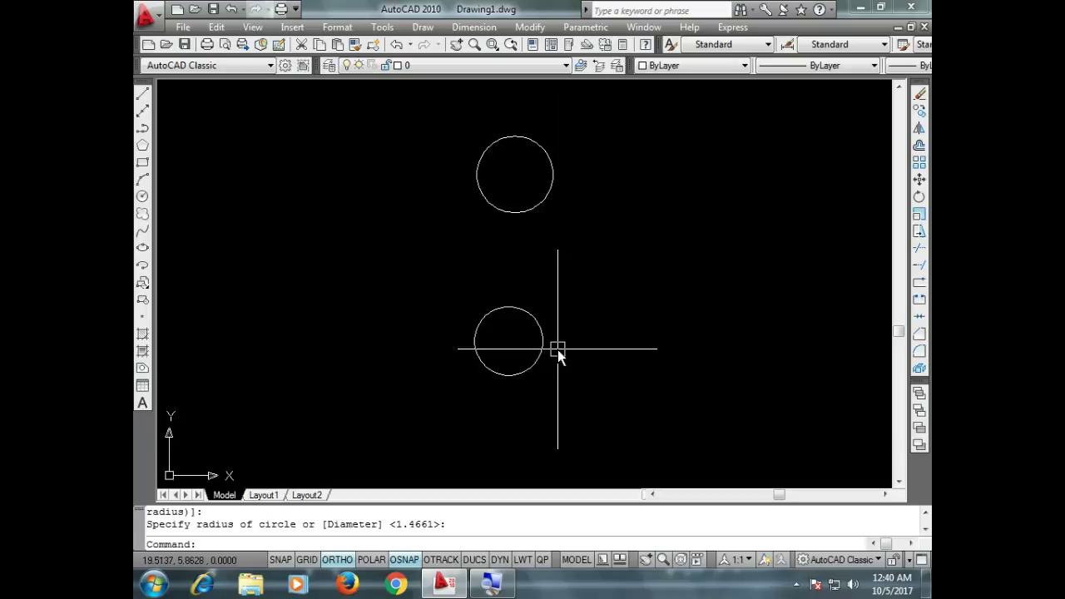
Step: Draw a Tan, Tan, Radius circle of radius 20 tangent to the right sides of the upper and lower circles
{"action": "left_click", "coordinate": [420, 28]}
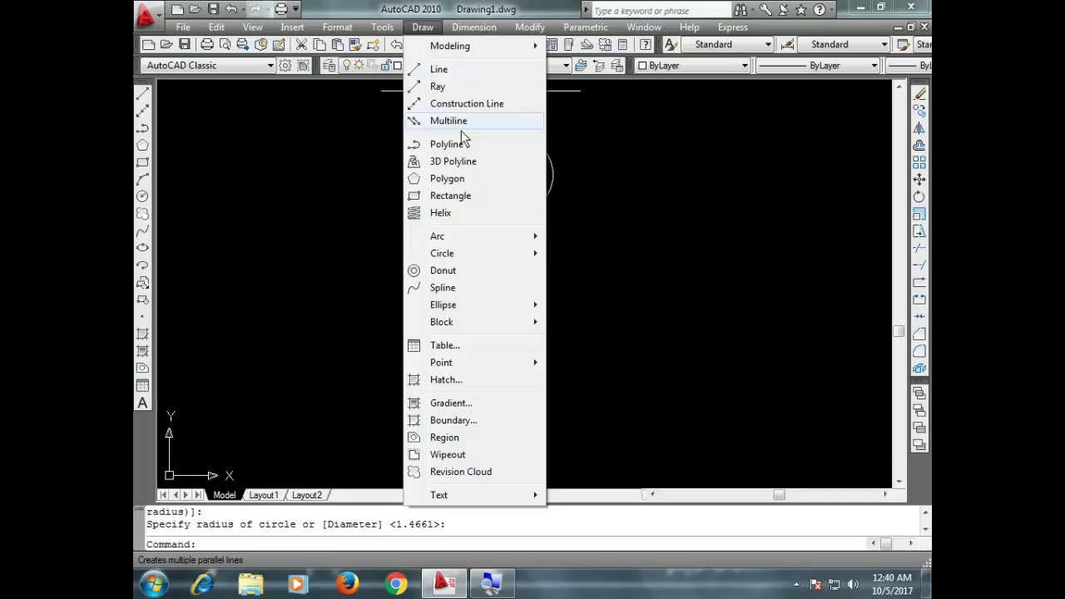
{"action": "mouse_move", "coordinate": [479, 251]}
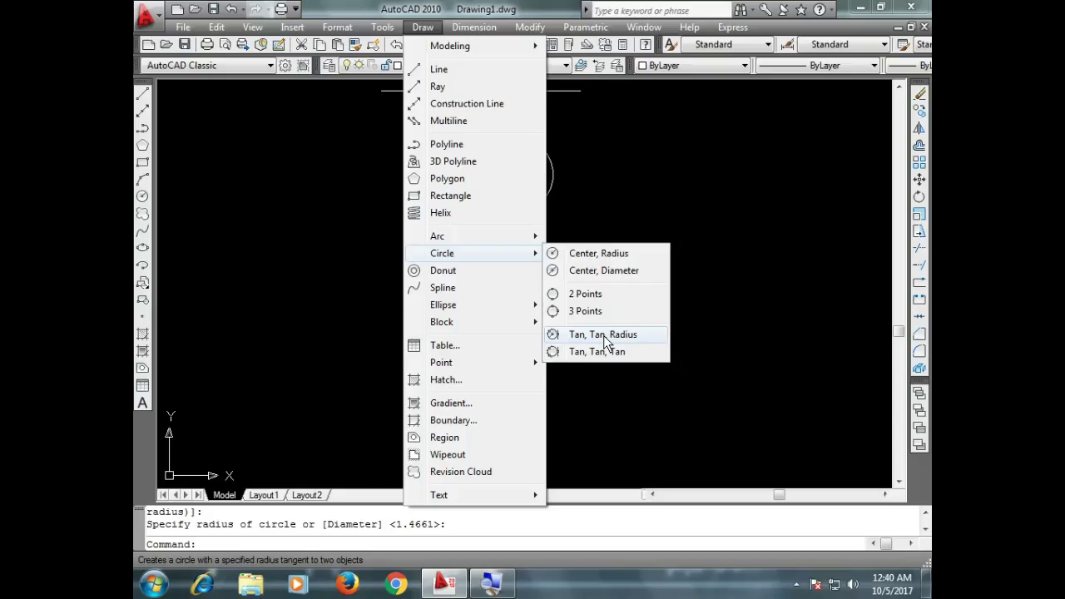
{"action": "left_click", "coordinate": [603, 335]}
{"action": "left_click", "coordinate": [551, 203]}
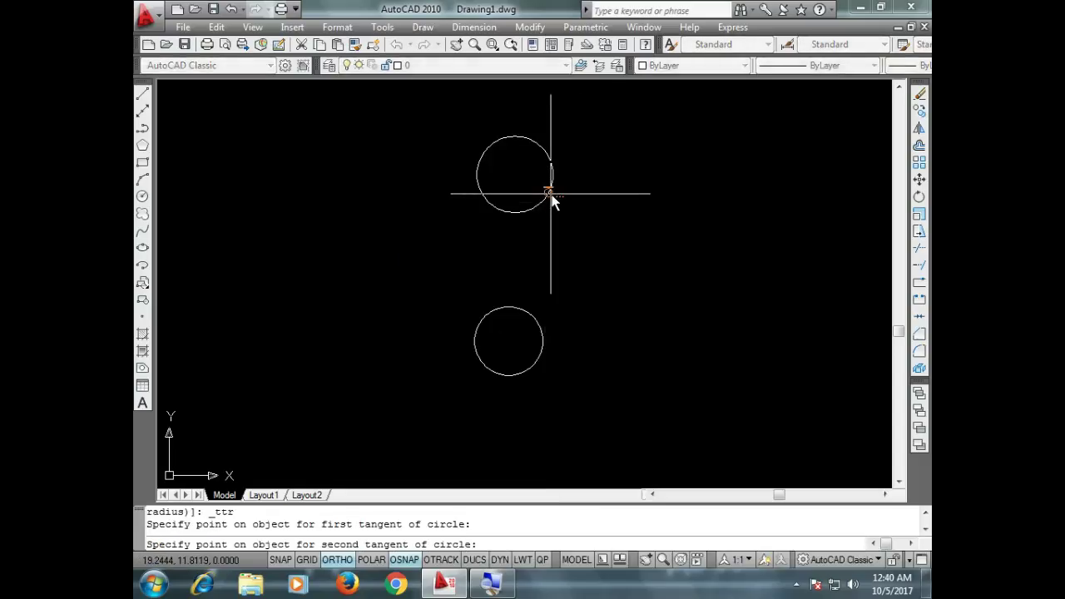
{"action": "left_click", "coordinate": [544, 340]}
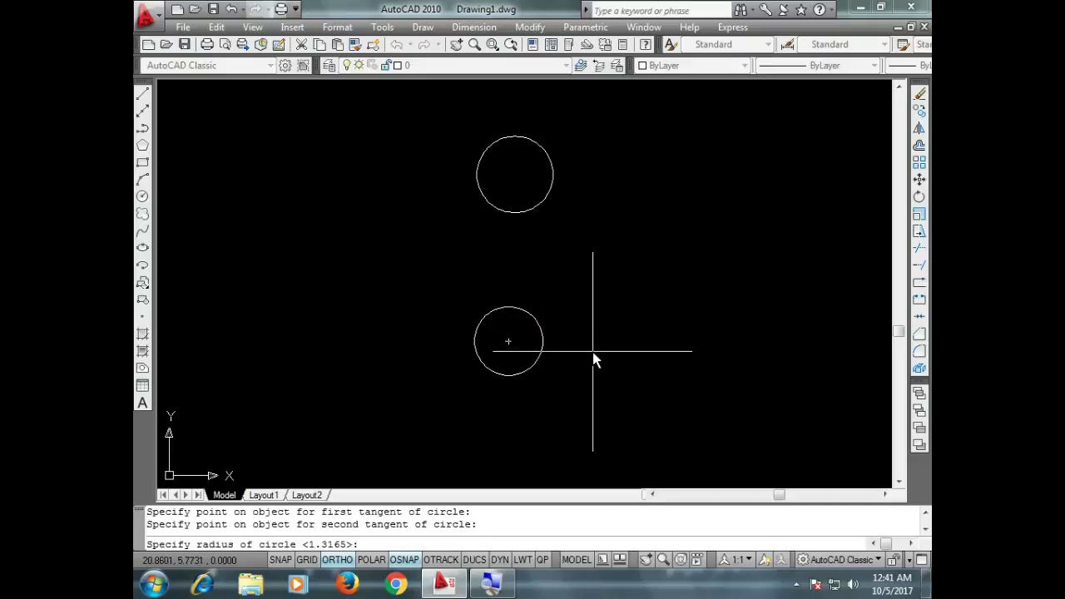
{"action": "type", "text": "20"}
{"action": "key", "text": "Return"}
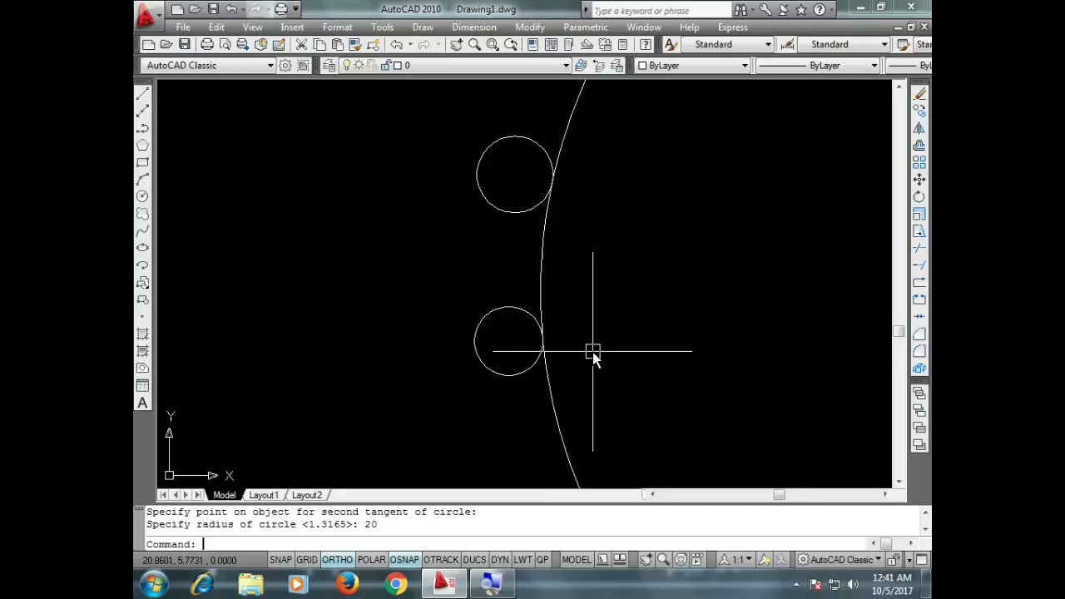
Step: Trim away the outer part of the radius 20 circle, leaving only the arc between the two small circles
{"action": "scroll", "coordinate": [536, 348], "scroll_direction": "down", "scroll_amount": 3}
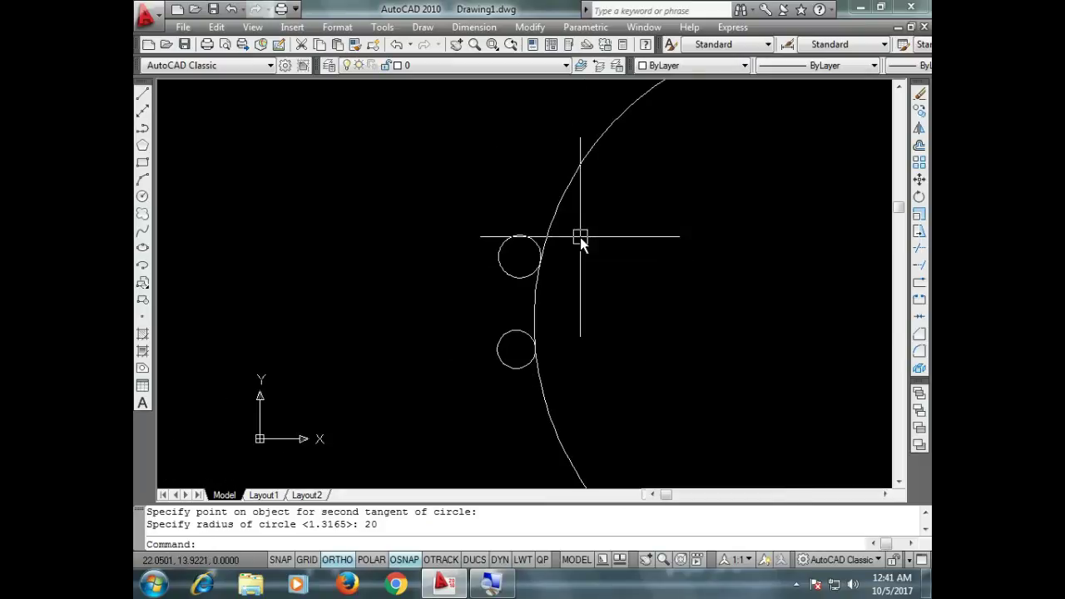
{"action": "scroll", "coordinate": [566, 199], "scroll_direction": "down", "scroll_amount": 4}
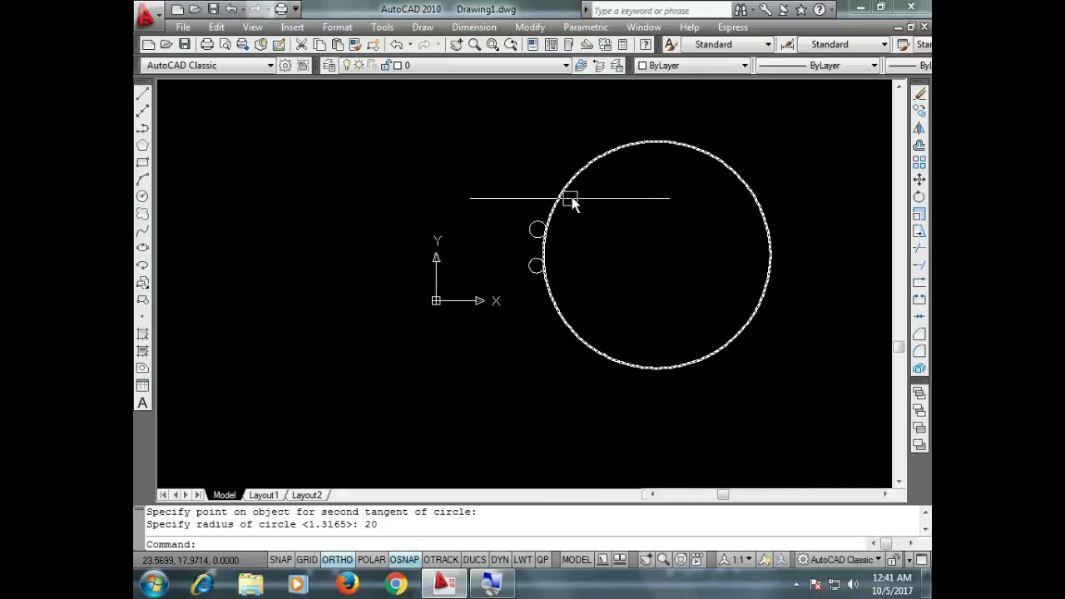
{"action": "scroll", "coordinate": [566, 208], "scroll_direction": "up", "scroll_amount": 3}
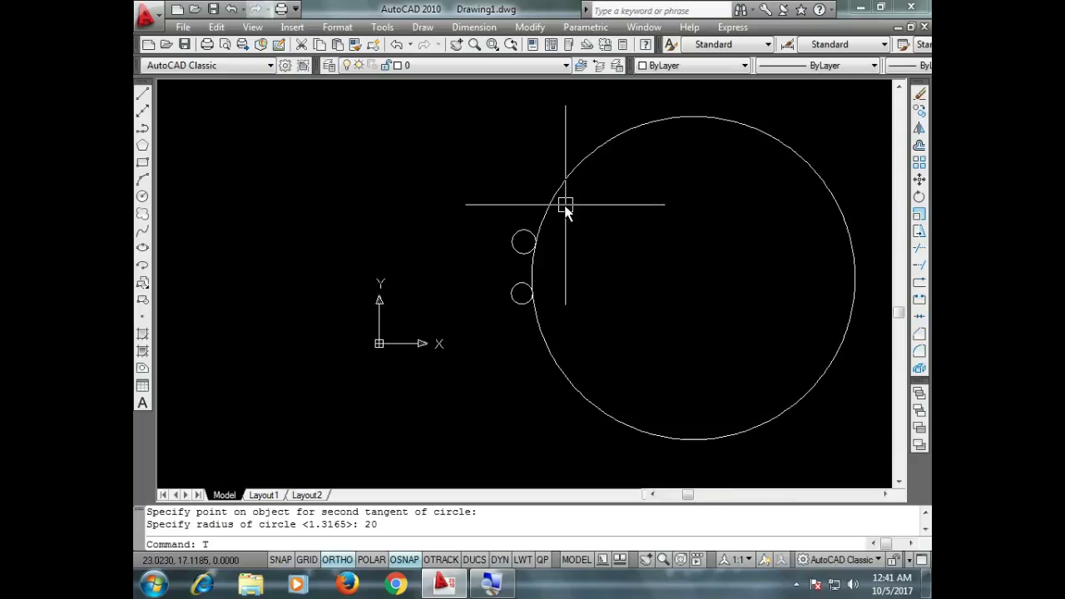
{"action": "key", "text": "Return"}
{"action": "key", "text": "Return"}
{"action": "left_click", "coordinate": [567, 189]}
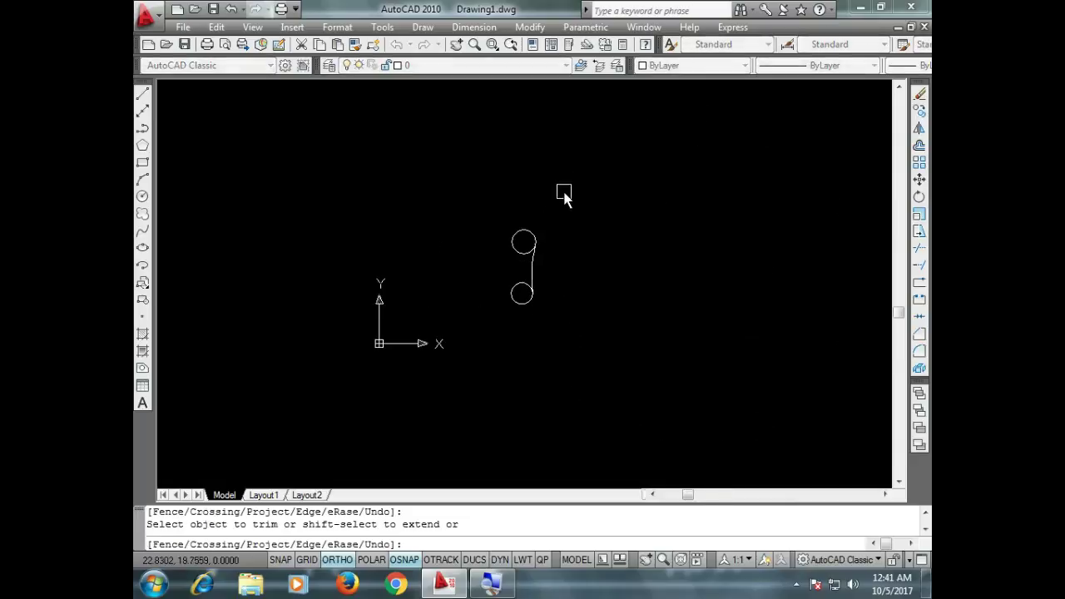
{"action": "scroll", "coordinate": [512, 275], "scroll_direction": "up", "scroll_amount": 3}
{"action": "scroll", "coordinate": [544, 265], "scroll_direction": "up", "scroll_amount": 3}
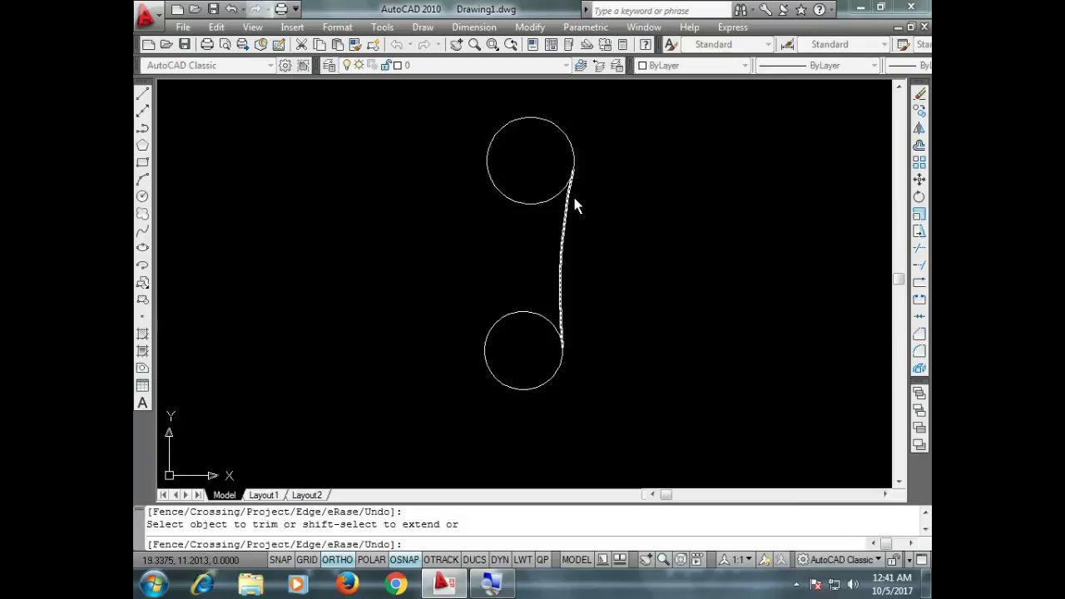
{"action": "scroll", "coordinate": [562, 287], "scroll_direction": "up", "scroll_amount": 2}
{"action": "key", "text": "Escape"}
Step: Draw a Tan, Tan, Radius circle of radius 8 tangent to the left sides of the two small circles
{"action": "scroll", "coordinate": [539, 297], "scroll_direction": "down", "scroll_amount": 3}
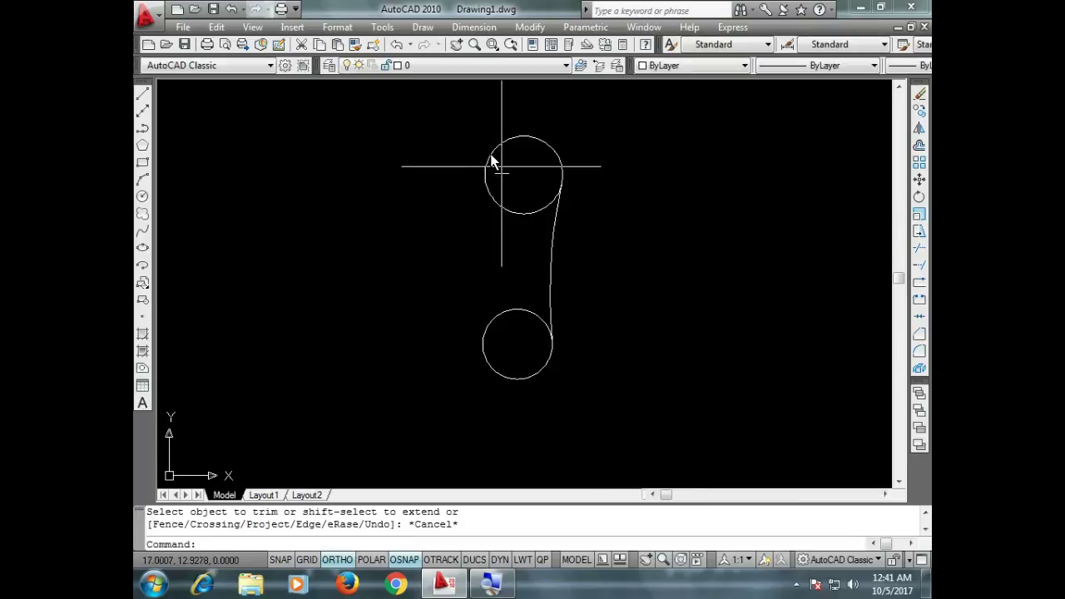
{"action": "left_click", "coordinate": [424, 26]}
{"action": "mouse_move", "coordinate": [505, 252]}
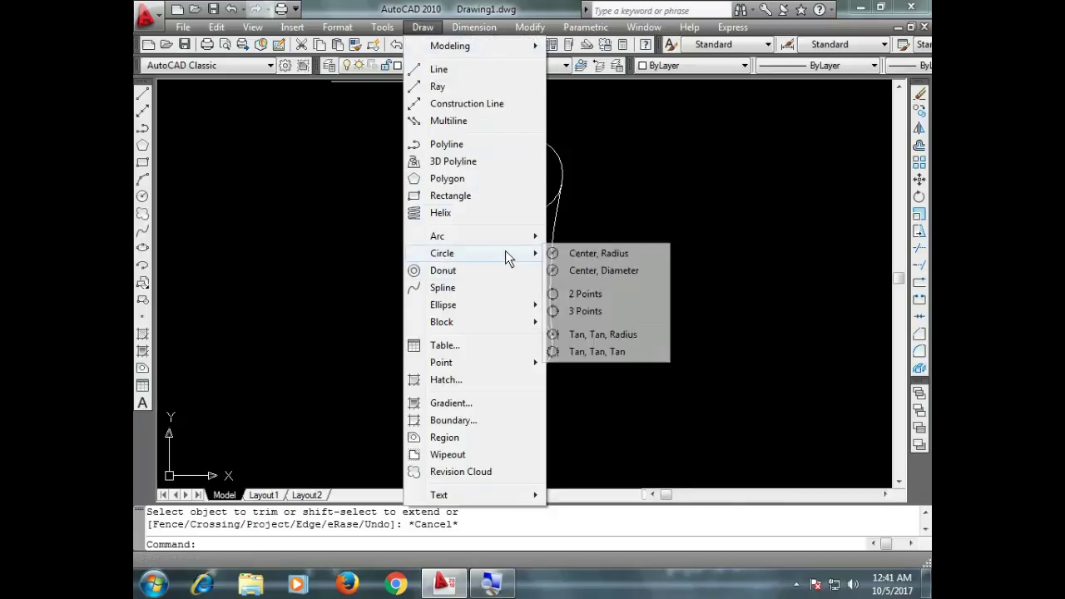
{"action": "left_click", "coordinate": [636, 333]}
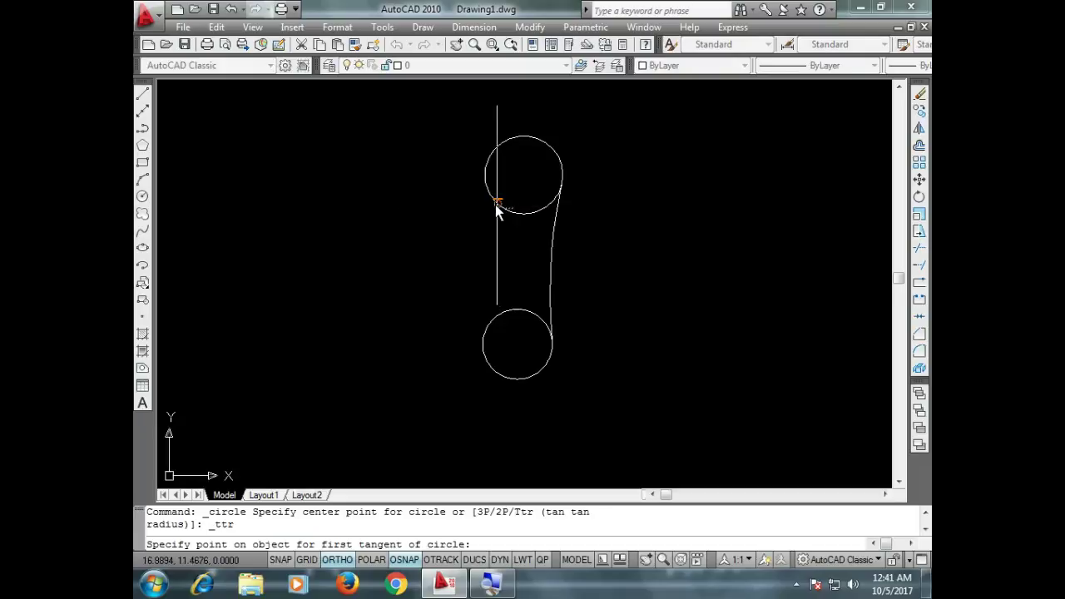
{"action": "left_click", "coordinate": [501, 208]}
{"action": "left_click", "coordinate": [497, 317]}
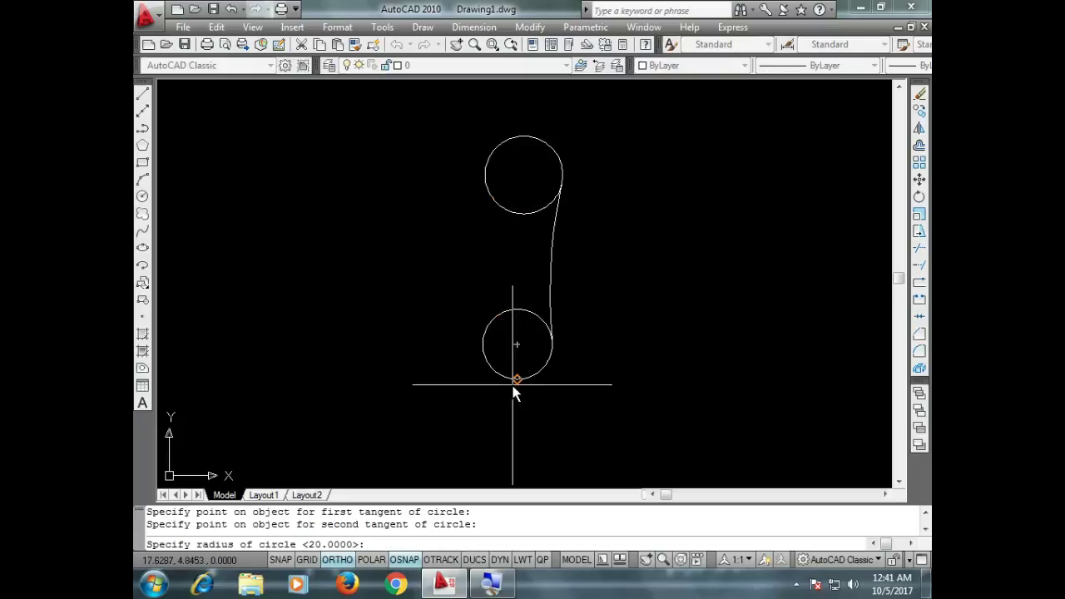
{"action": "type", "text": "8"}
{"action": "key", "text": "Return"}
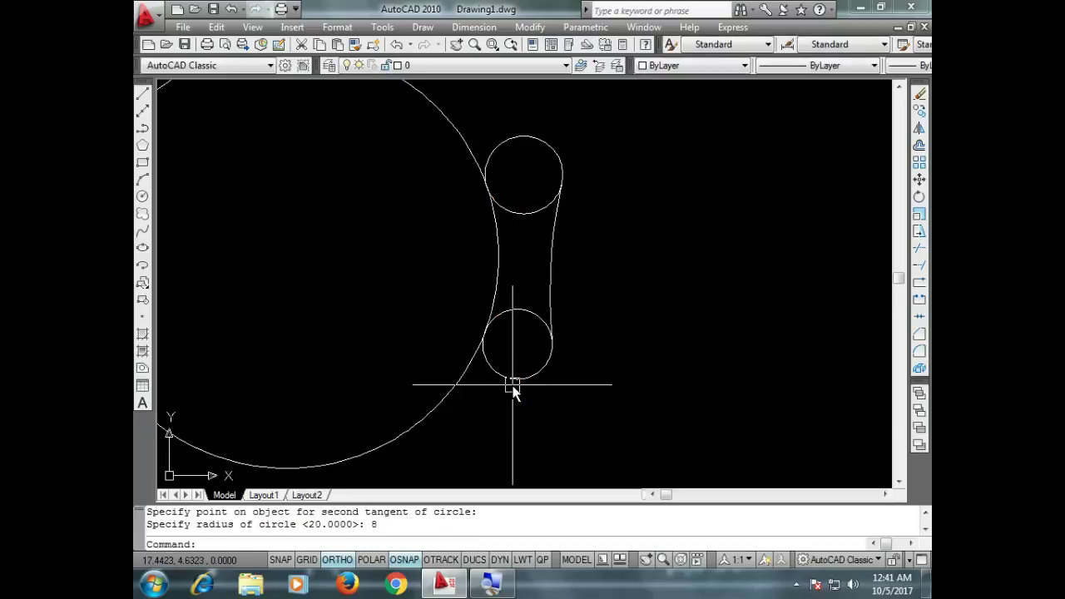
Step: Trim the outer part of the radius 8 circle, keeping only the arc joining the two small circles
{"action": "type", "text": "TR"}
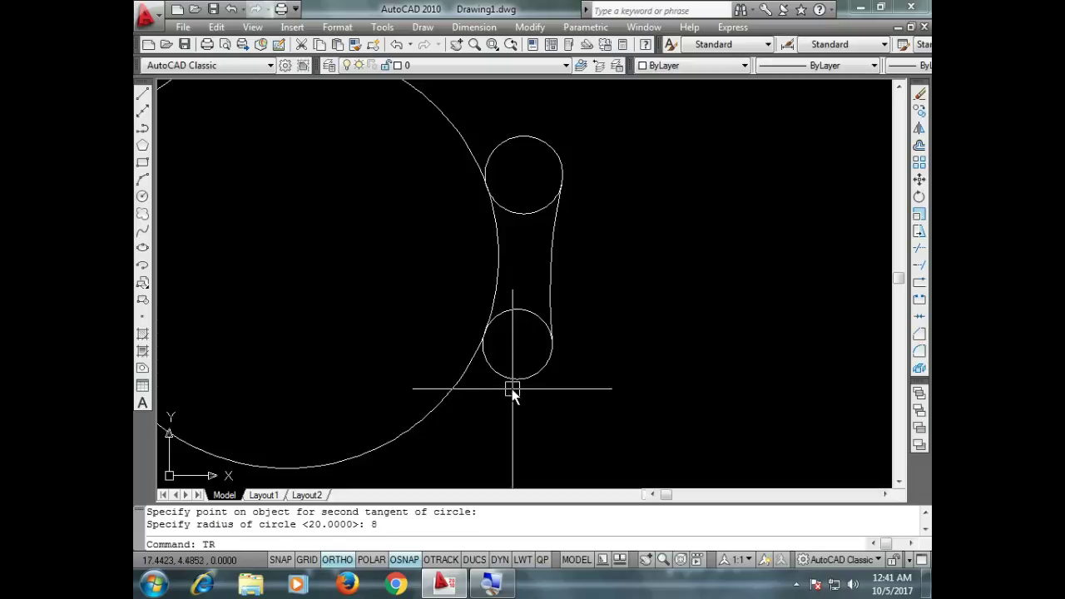
{"action": "key", "text": "Return"}
{"action": "key", "text": "Return"}
{"action": "left_click", "coordinate": [419, 420]}
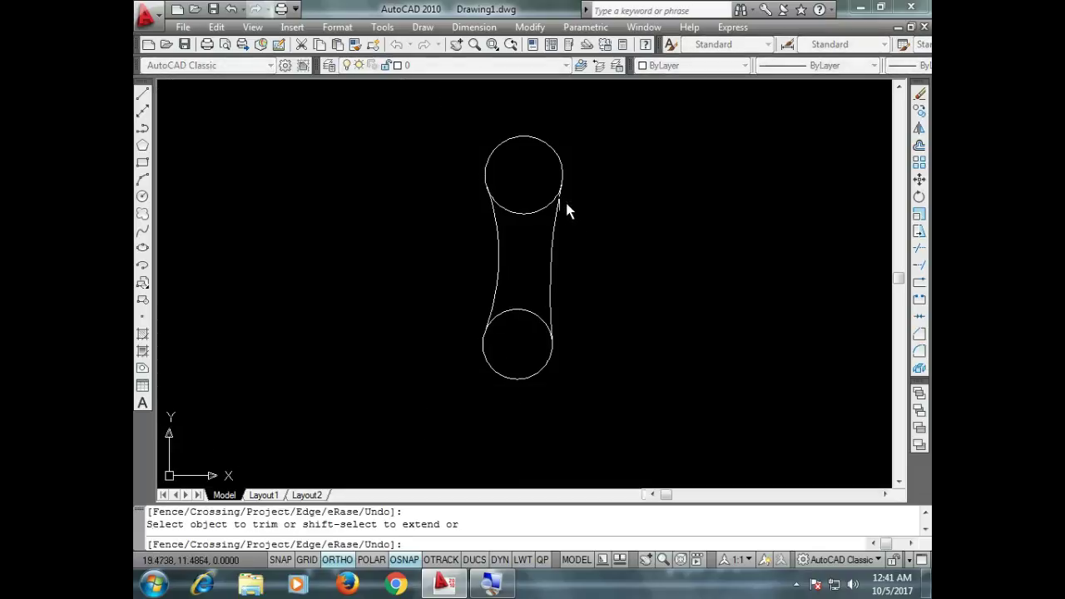
{"action": "key", "text": "Escape"}
Step: Trim the inner arcs of the upper and lower circles to form one closed link-shaped outline
{"action": "scroll", "coordinate": [552, 190], "scroll_direction": "up", "scroll_amount": 3}
{"action": "scroll", "coordinate": [554, 195], "scroll_direction": "down", "scroll_amount": 3}
{"action": "scroll", "coordinate": [554, 195], "scroll_direction": "up", "scroll_amount": 3}
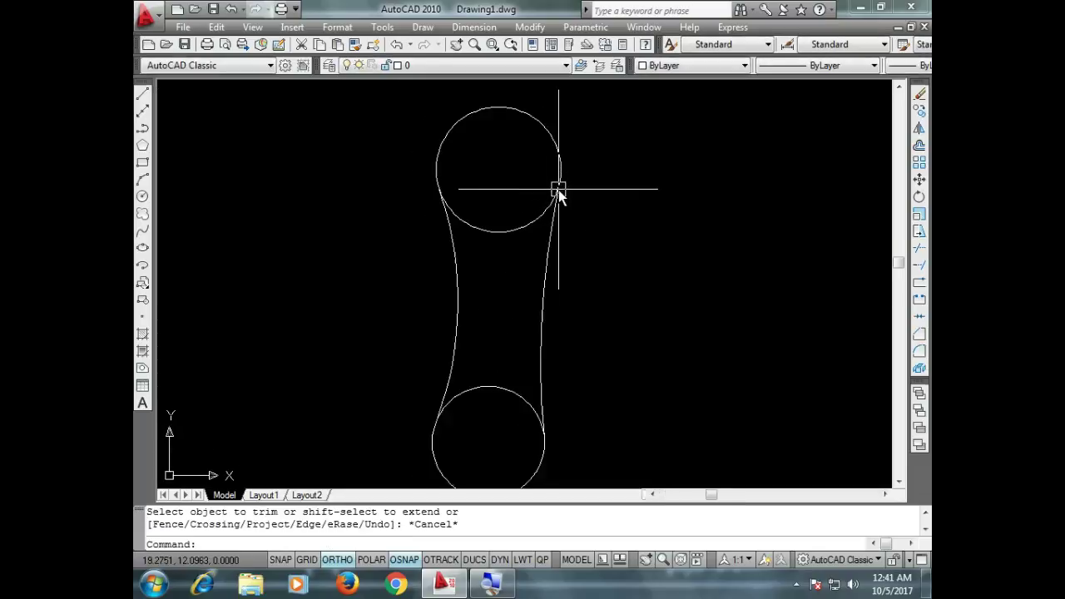
{"action": "type", "text": "TR"}
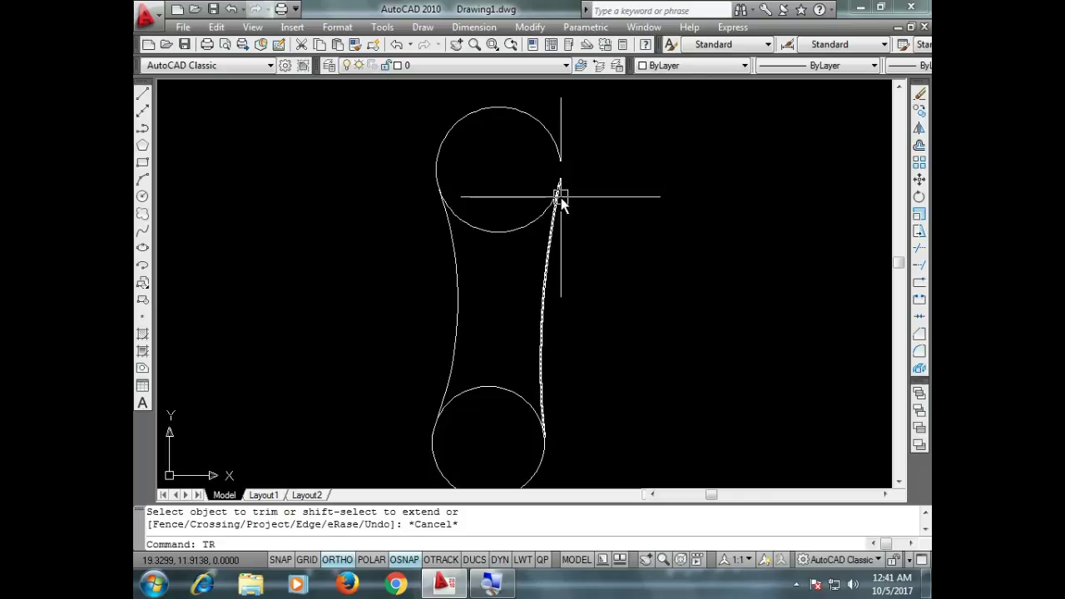
{"action": "key", "text": "Return"}
{"action": "key", "text": "Return"}
{"action": "left_click", "coordinate": [501, 229]}
{"action": "left_click", "coordinate": [504, 386]}
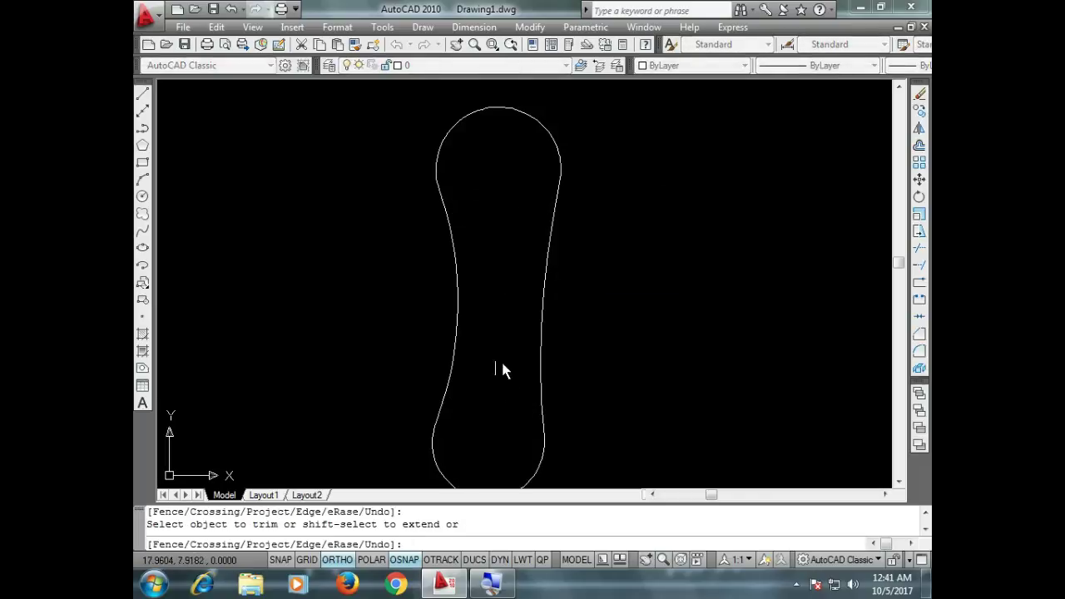
{"action": "key", "text": "Escape"}
Step: Erase all objects of the link-shaped outline from the drawing
{"action": "scroll", "coordinate": [529, 272], "scroll_direction": "down", "scroll_amount": 2}
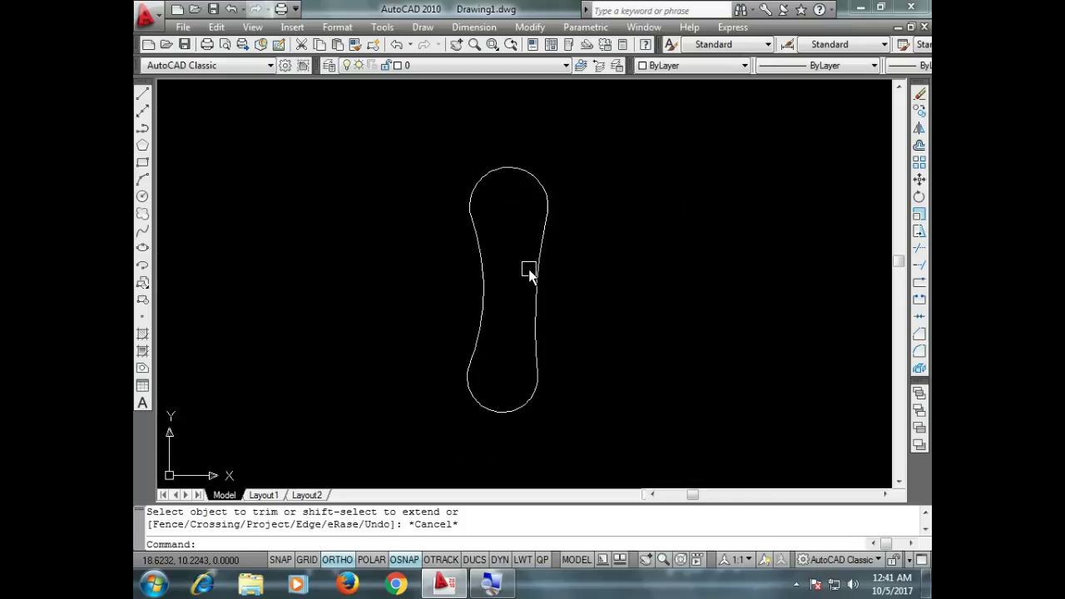
{"action": "key", "text": "ctrl+a"}
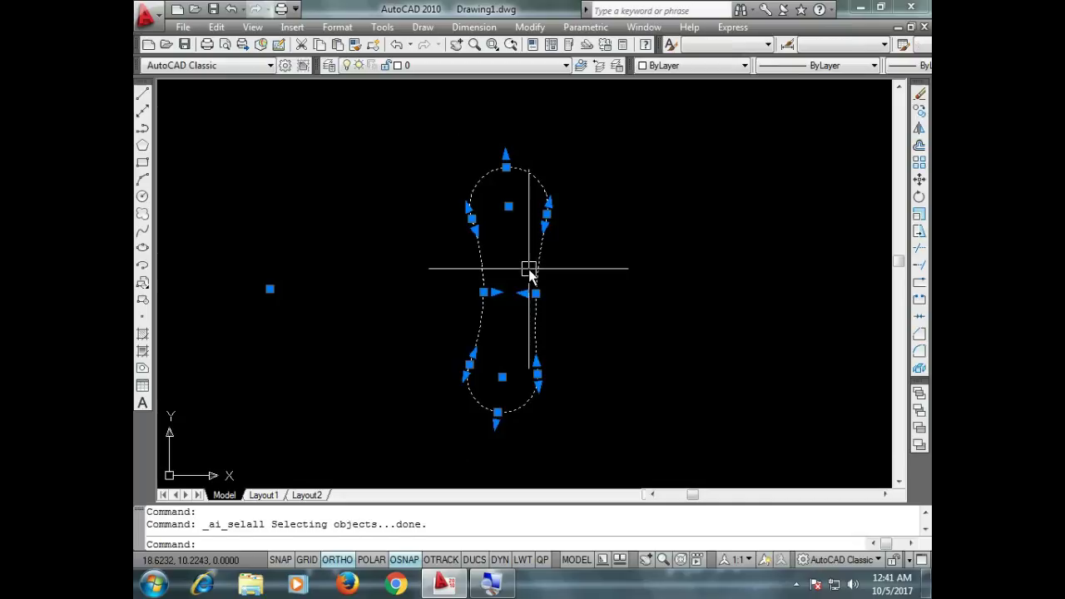
{"action": "key", "text": "Delete"}
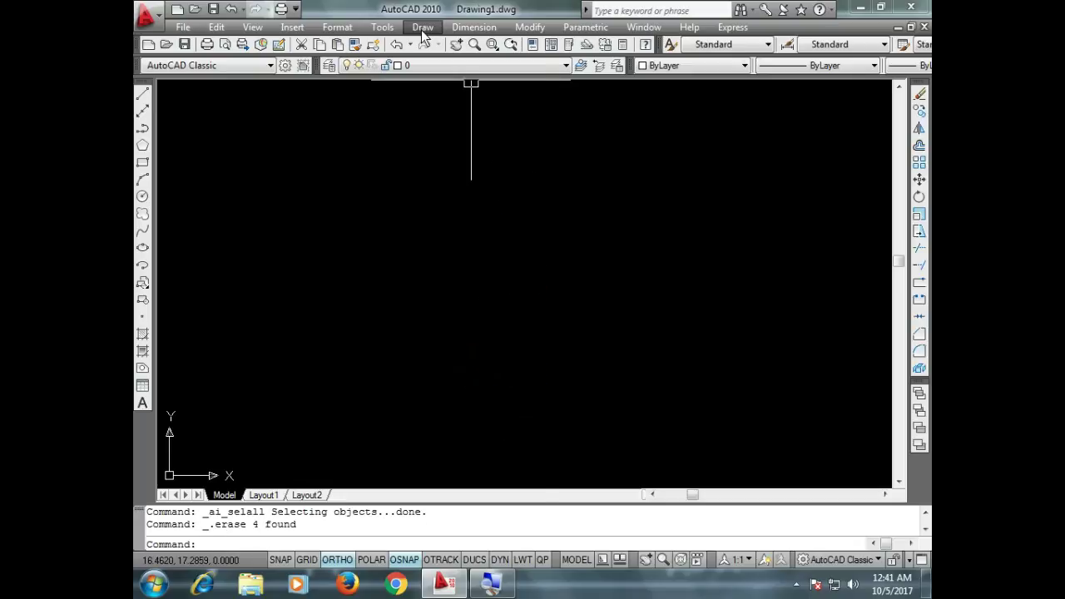
Step: Draw a donut with inside diameter 2 and outside diameter 8 near the middle of the drawing area
{"action": "left_click", "coordinate": [423, 29]}
{"action": "mouse_move", "coordinate": [492, 255]}
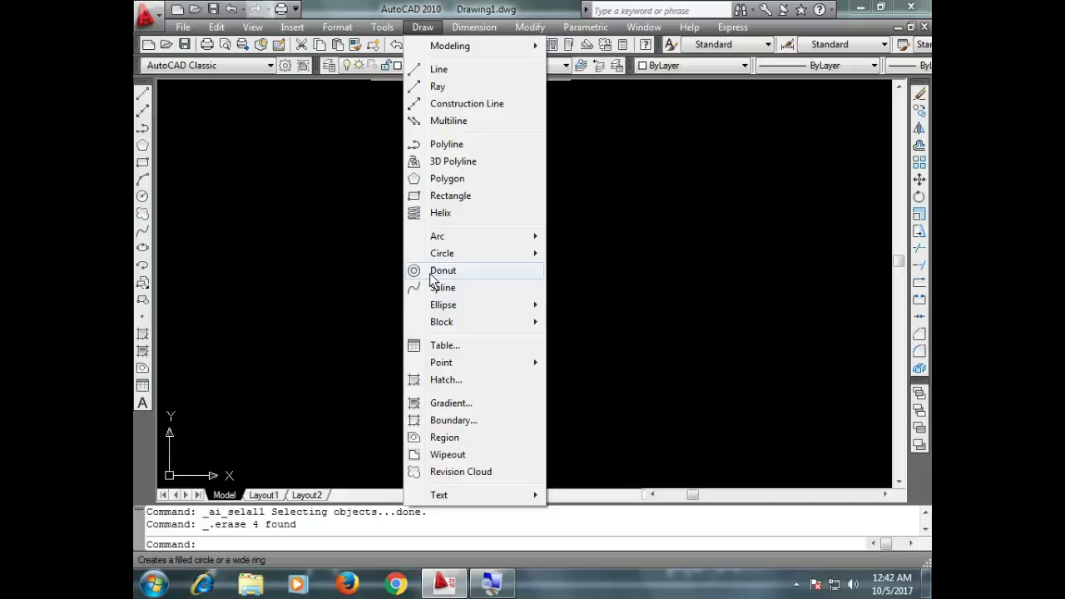
{"action": "left_click", "coordinate": [431, 278]}
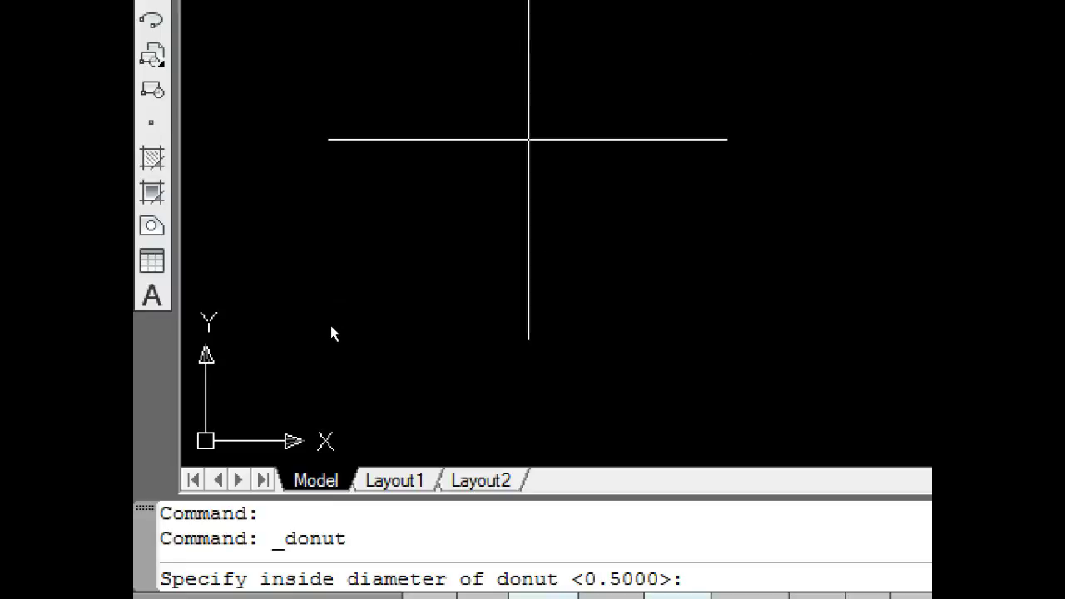
{"action": "type", "text": "2"}
{"action": "key", "text": "Return"}
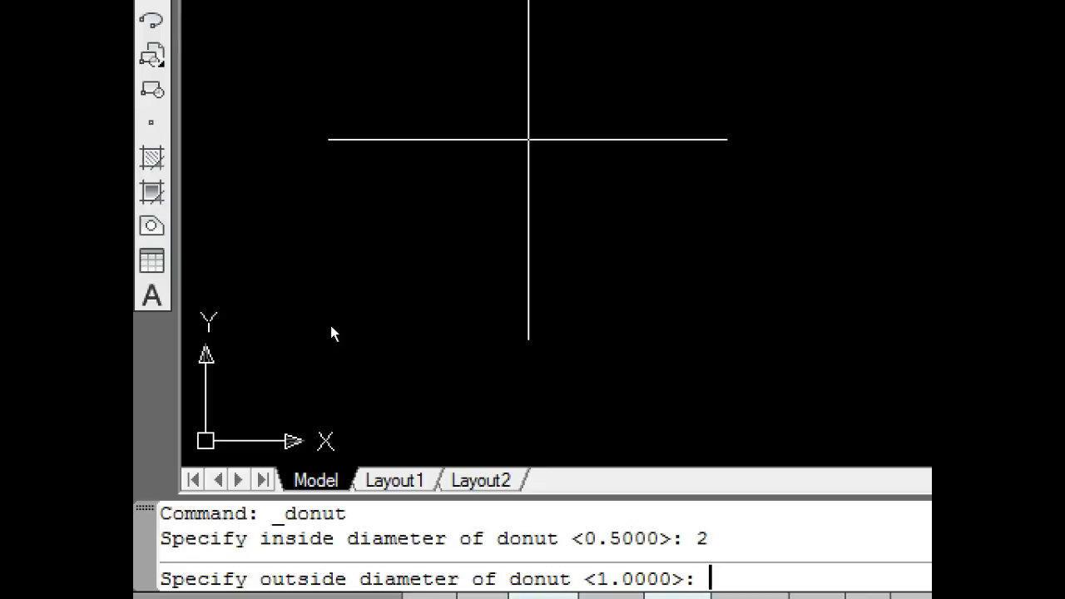
{"action": "type", "text": "8"}
{"action": "key", "text": "Return"}
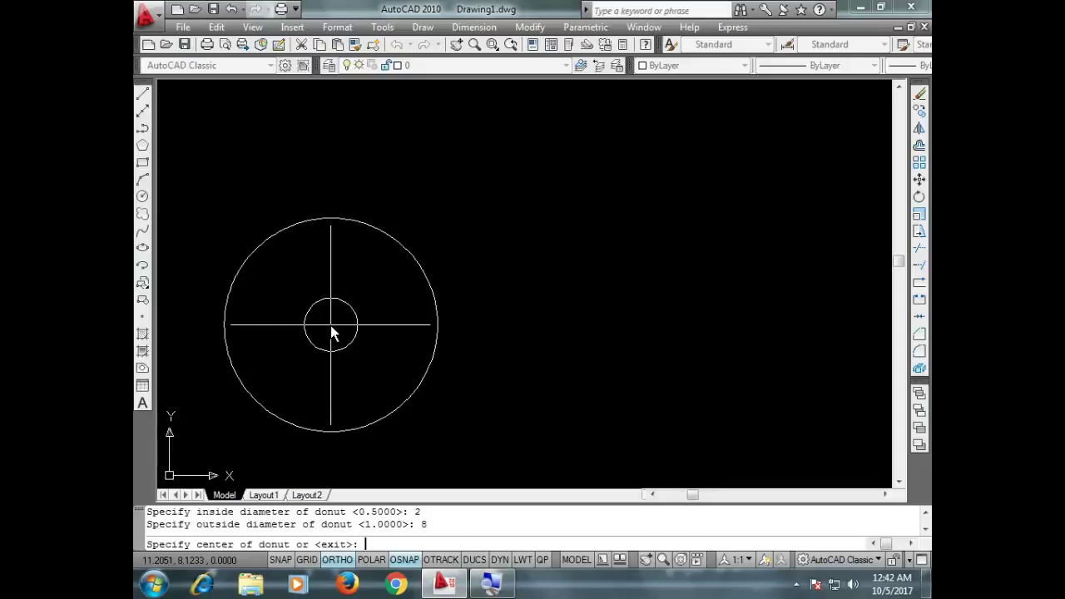
{"action": "left_click", "coordinate": [523, 291]}
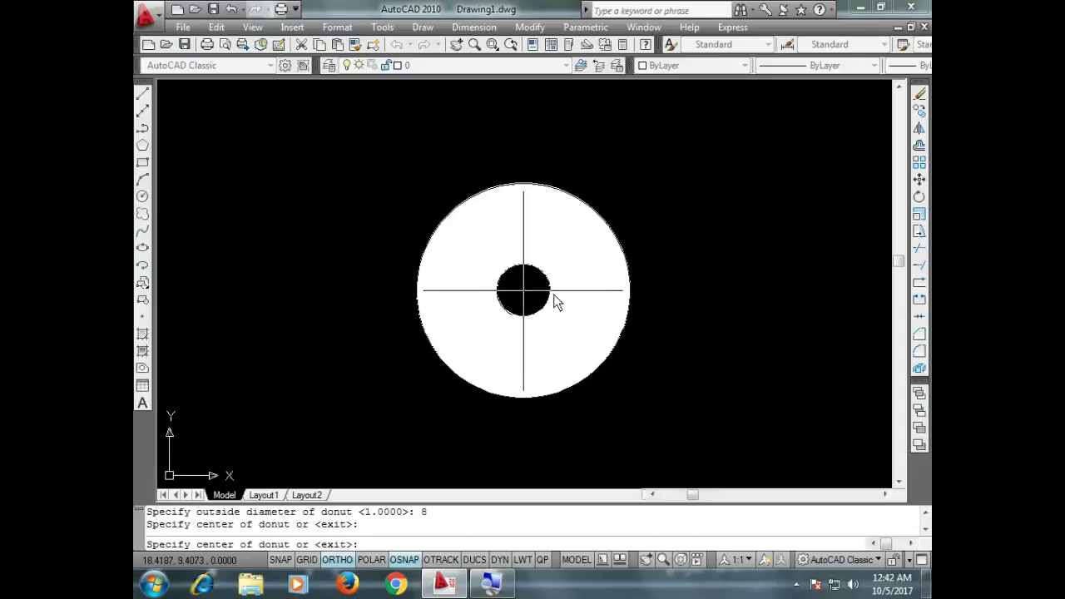
Step: Place five more donuts of the same size around the first one and end the Donut command
{"action": "scroll", "coordinate": [537, 296], "scroll_direction": "down", "scroll_amount": 2}
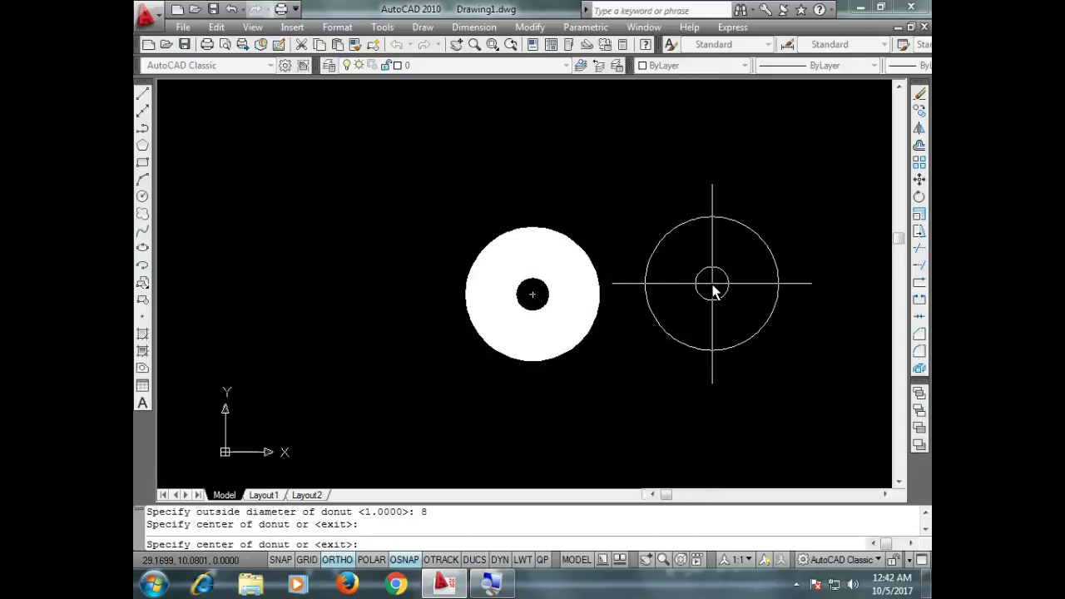
{"action": "left_click", "coordinate": [712, 284]}
{"action": "scroll", "coordinate": [323, 241], "scroll_direction": "down", "scroll_amount": 2}
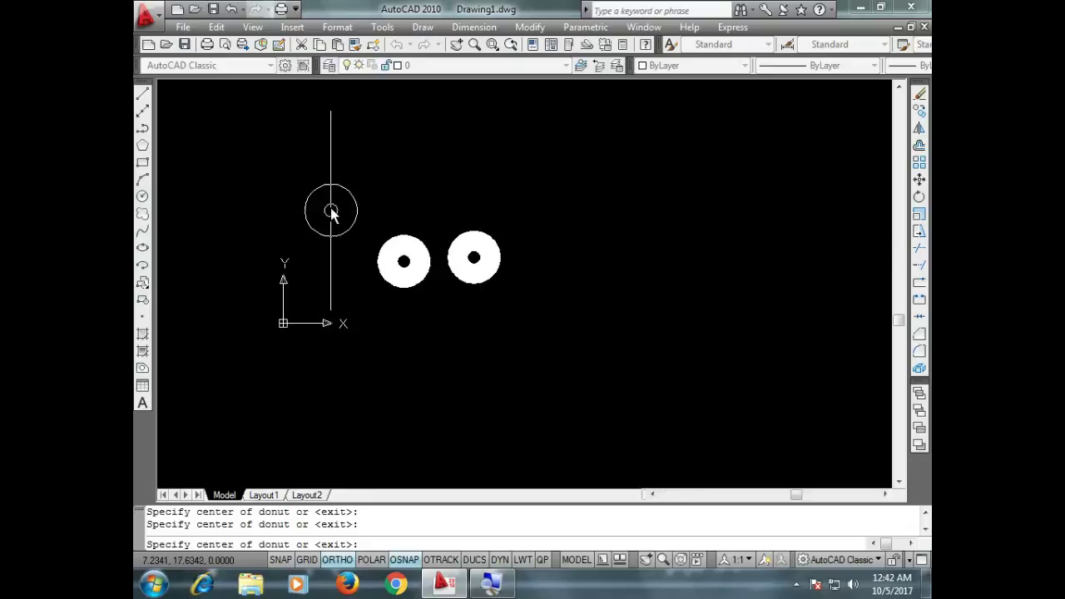
{"action": "left_click", "coordinate": [331, 210]}
{"action": "left_click", "coordinate": [601, 184]}
{"action": "left_click", "coordinate": [622, 314]}
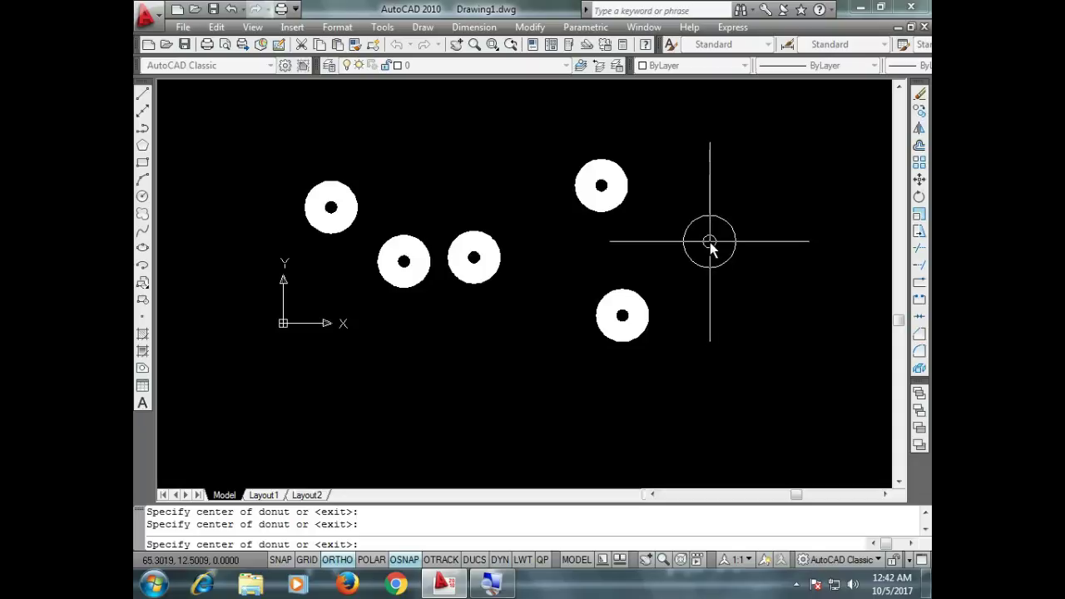
{"action": "left_click", "coordinate": [709, 241]}
{"action": "key", "text": "Escape"}
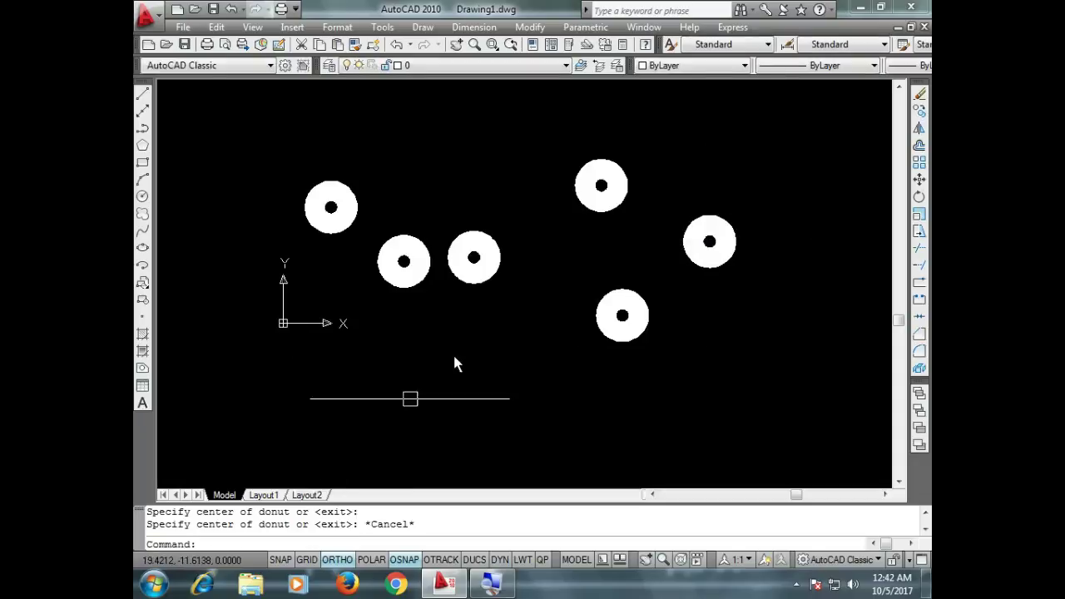
Step: Draw one donut with inside diameter 6 and outside diameter 2 just below the middle pair of donuts
{"action": "scroll", "coordinate": [490, 267], "scroll_direction": "up", "scroll_amount": 2}
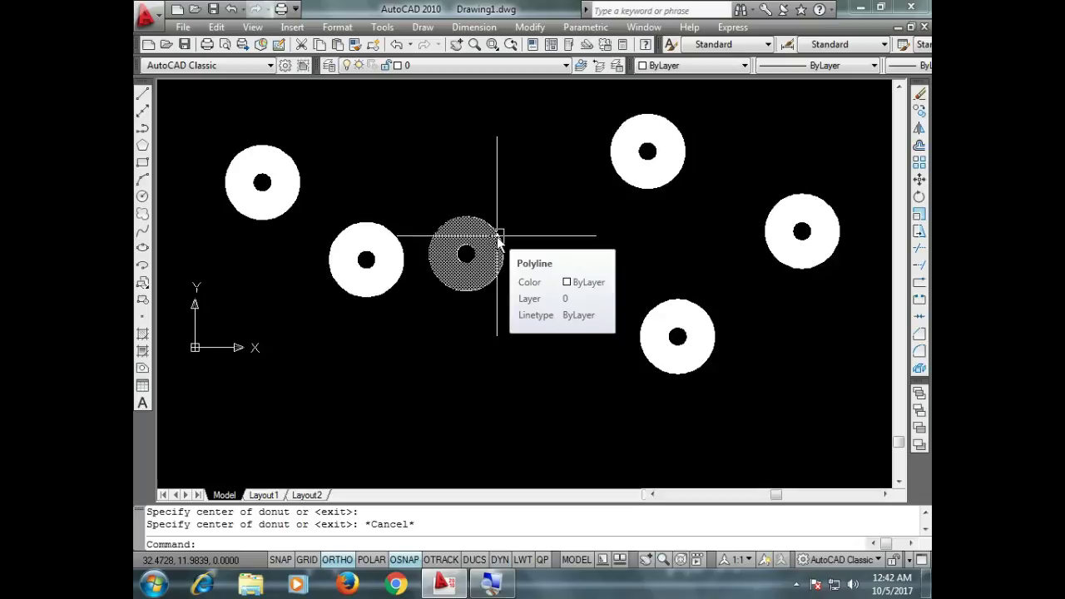
{"action": "left_click", "coordinate": [423, 27]}
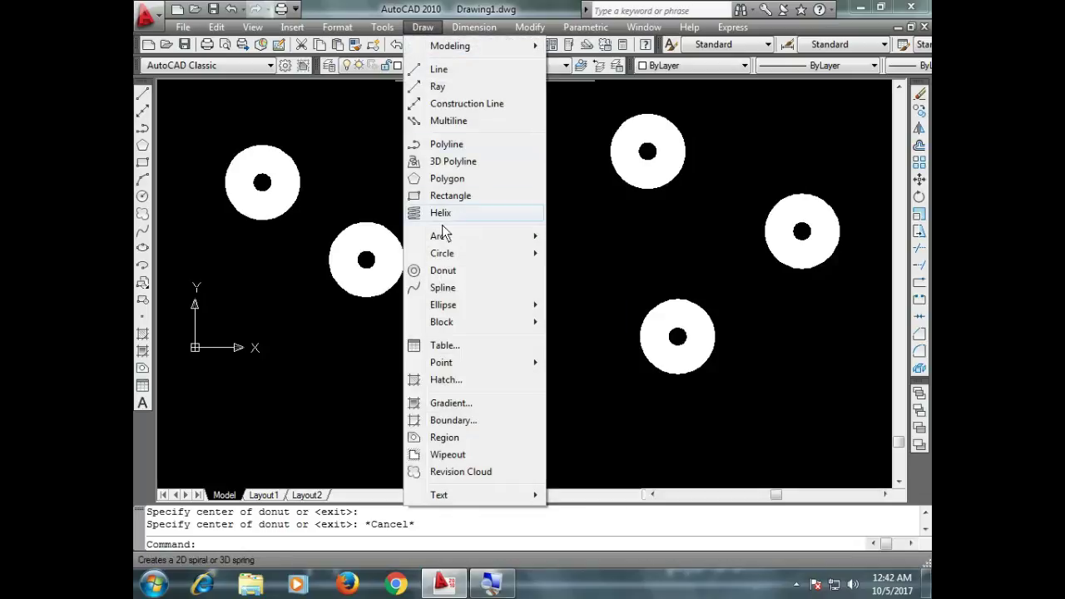
{"action": "left_click", "coordinate": [442, 271]}
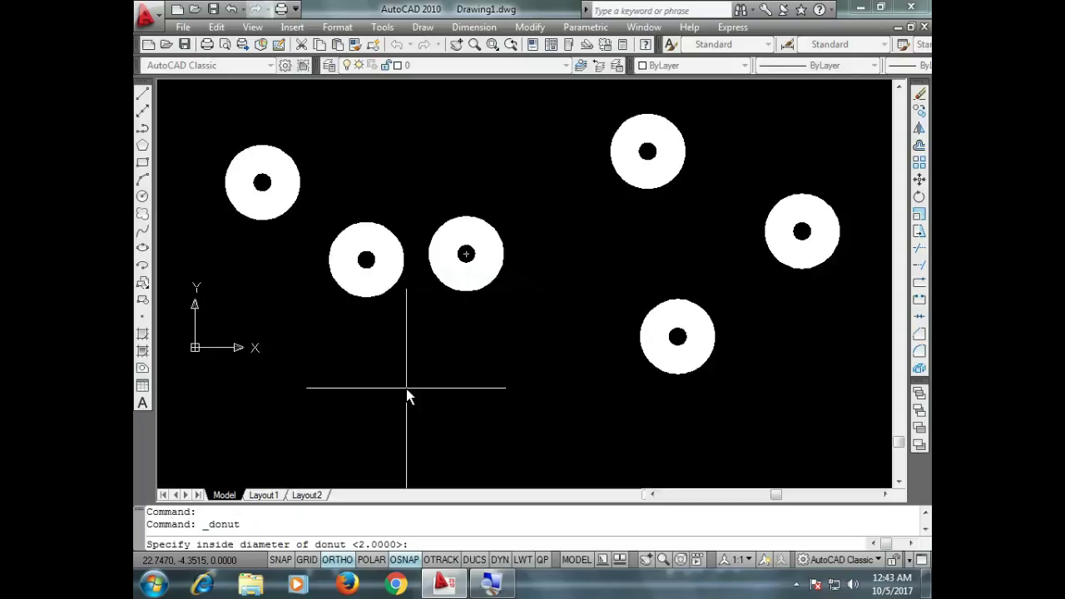
{"action": "type", "text": "6"}
{"action": "key", "text": "Return"}
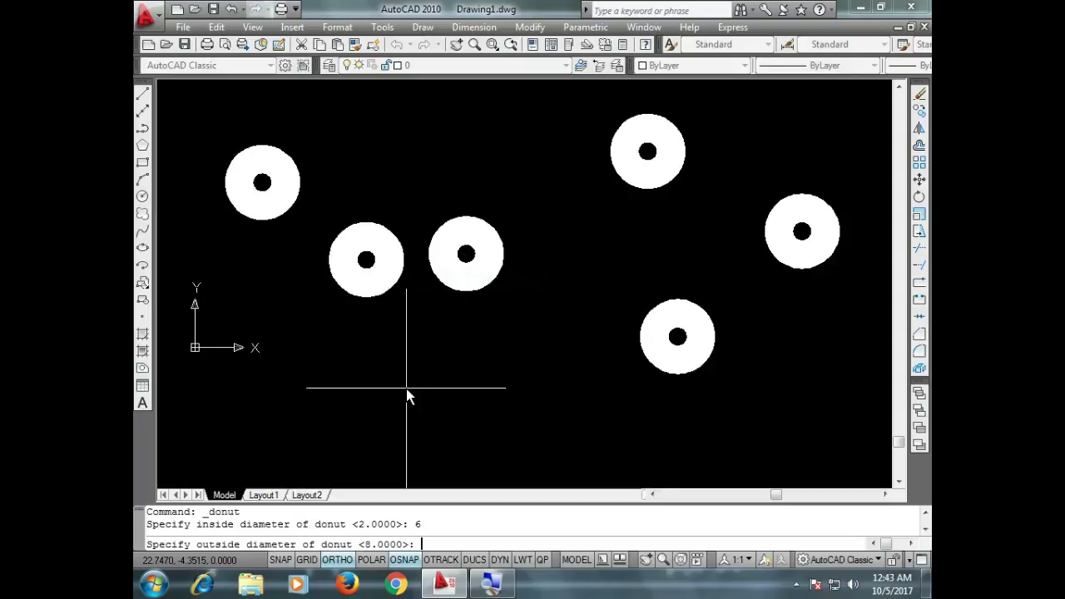
{"action": "type", "text": "2"}
{"action": "key", "text": "Return"}
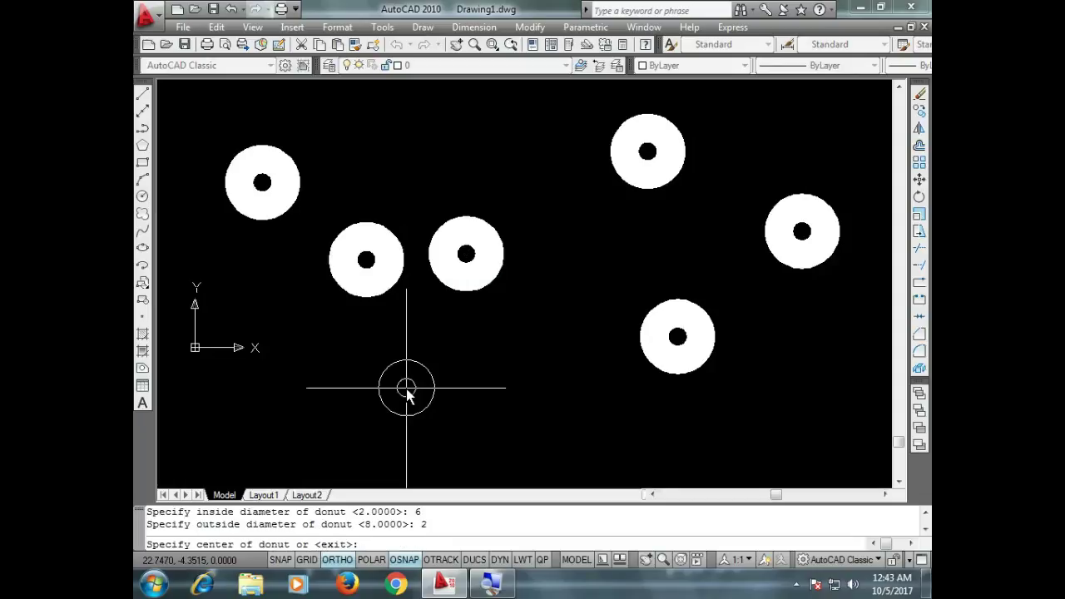
{"action": "scroll", "coordinate": [498, 351], "scroll_direction": "up", "scroll_amount": 2}
{"action": "left_click", "coordinate": [495, 348]}
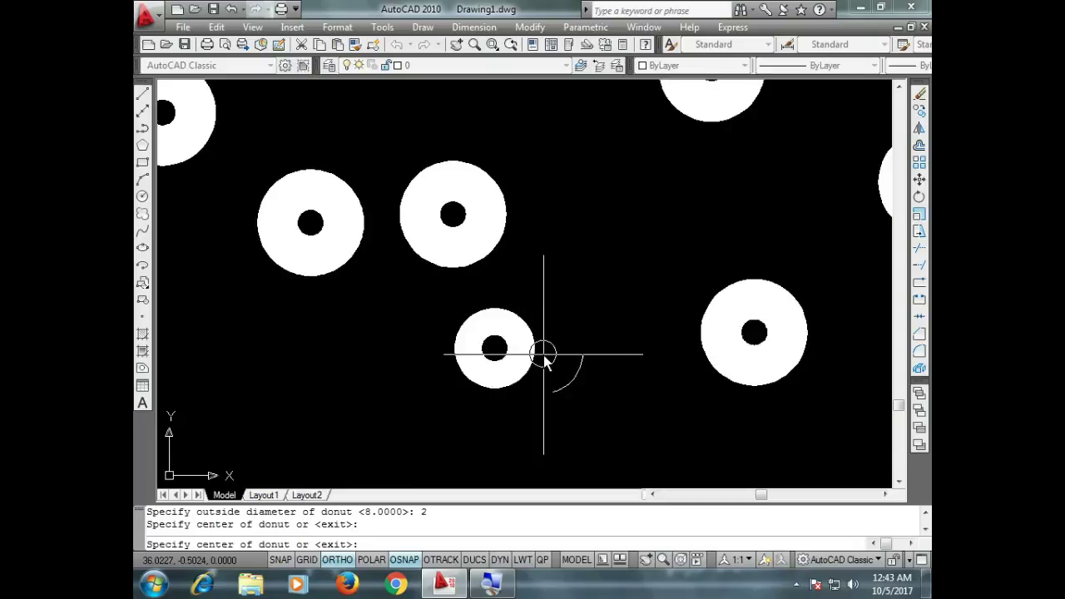
{"action": "key", "text": "Escape"}
{"action": "left_click", "coordinate": [489, 356]}
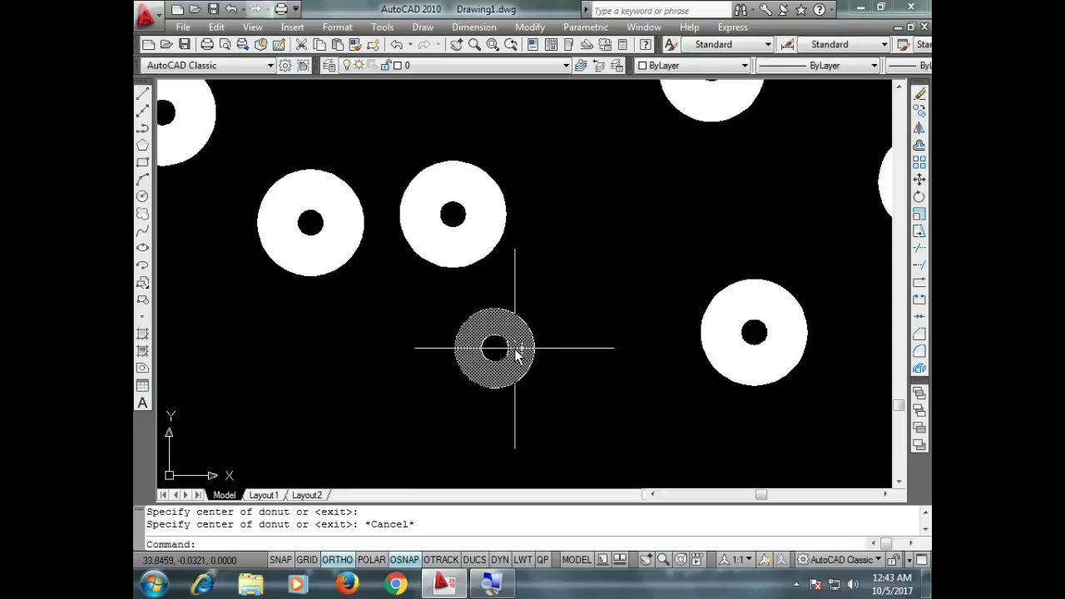
{"action": "mouse_move", "coordinate": [516, 355]}
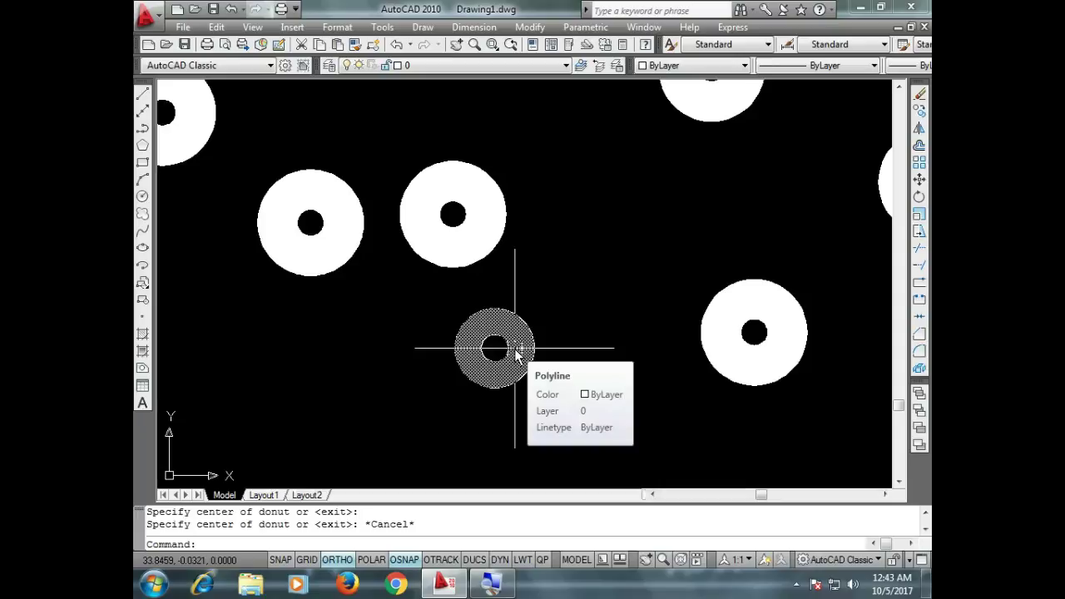
Step: Draw a thin ring donut with inside diameter 9 and outside diameter 10 in the gap among the filled donuts
{"action": "type", "text": "DONUT"}
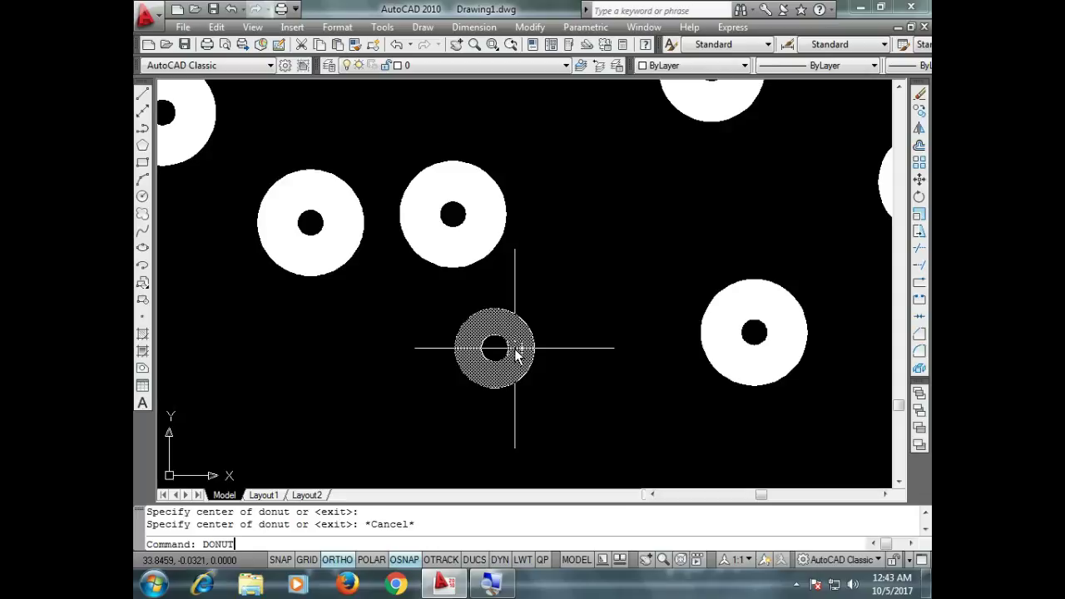
{"action": "key", "text": "Return"}
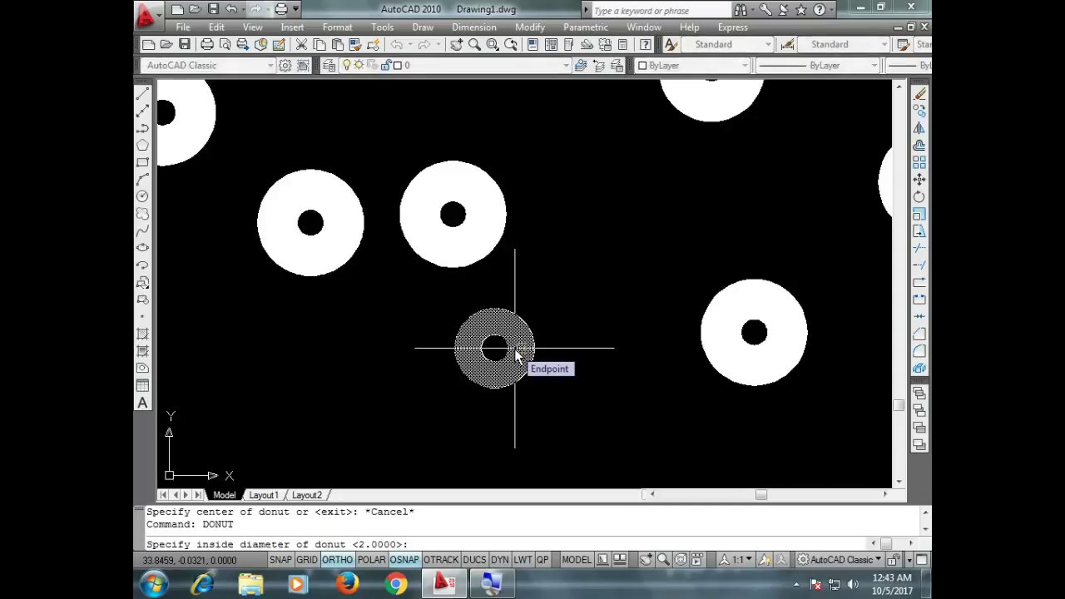
{"action": "type", "text": "9"}
{"action": "key", "text": "Return"}
{"action": "type", "text": "10"}
{"action": "key", "text": "Return"}
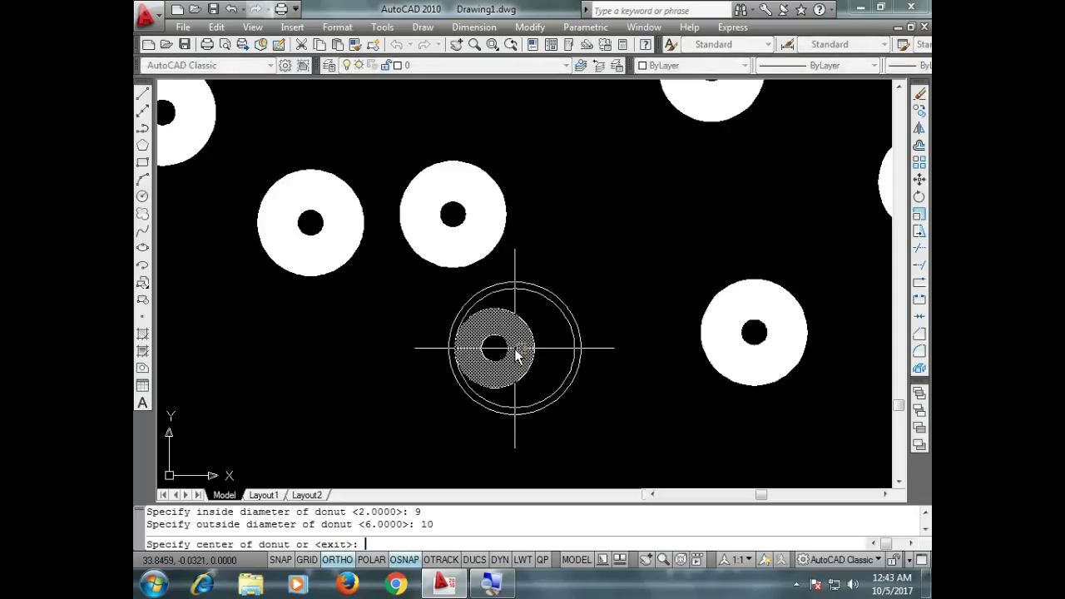
{"action": "left_click", "coordinate": [621, 262]}
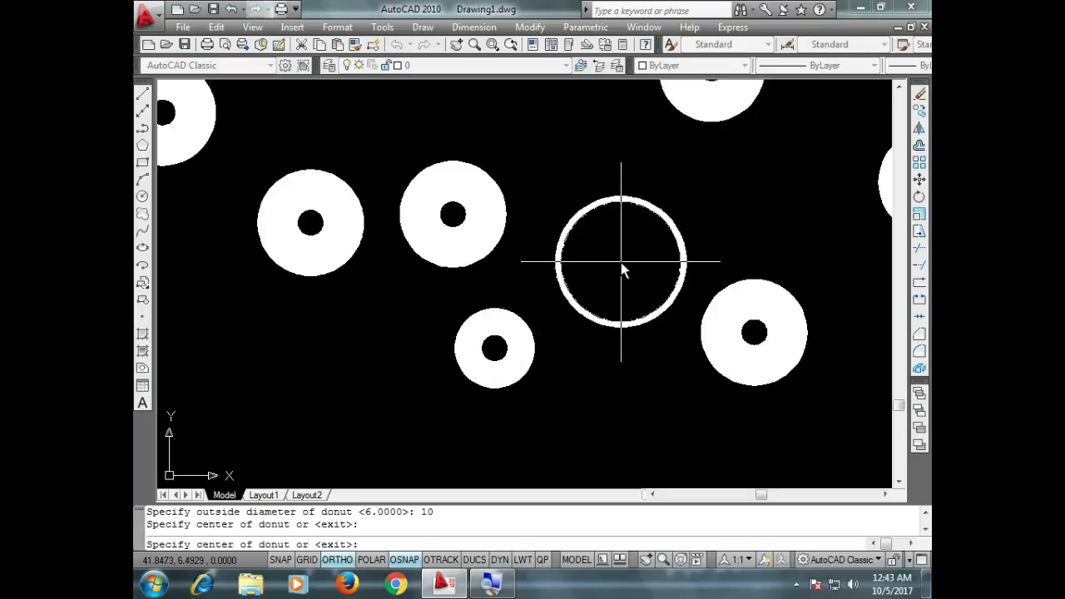
Step: Place two more of the thin ring donuts in the empty area below the others and end the Donut command
{"action": "scroll", "coordinate": [533, 179], "scroll_direction": "down", "scroll_amount": 2}
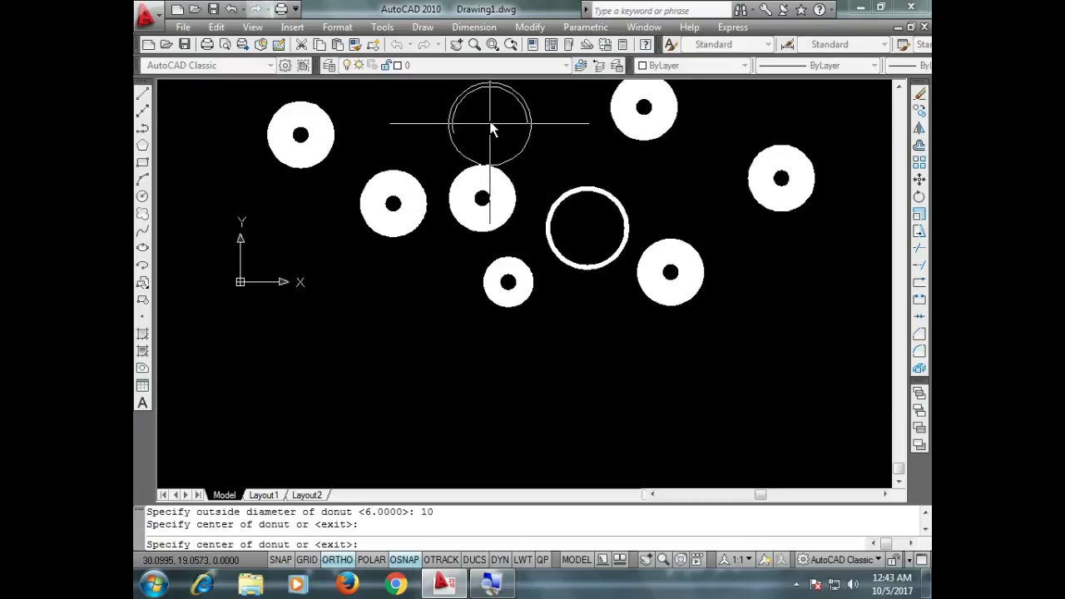
{"action": "left_click", "coordinate": [387, 337]}
{"action": "left_click", "coordinate": [628, 382]}
{"action": "key", "text": "Escape"}
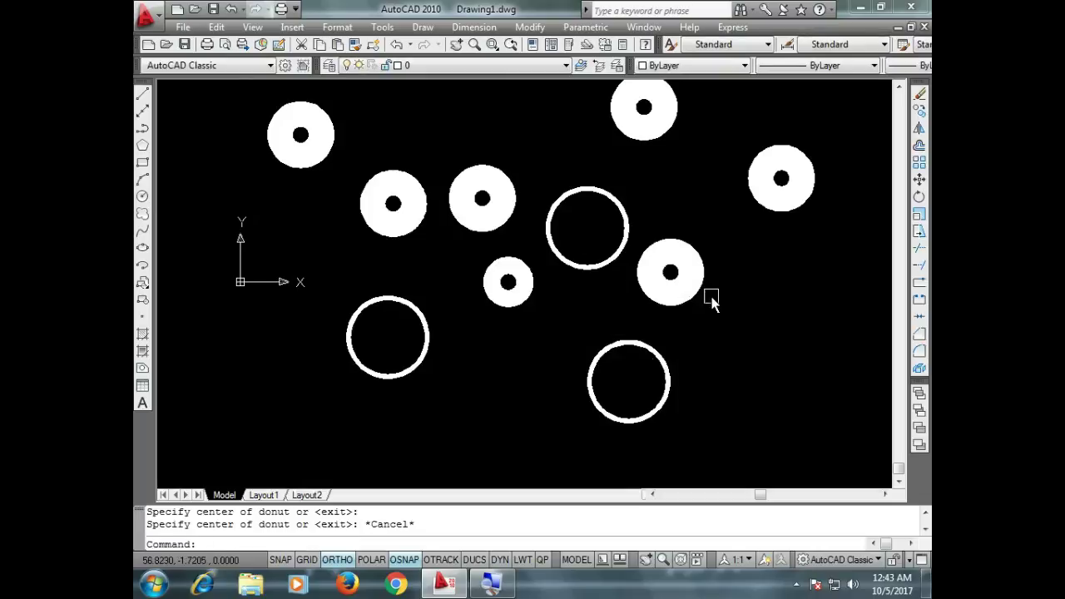
Step: Erase all the donuts from the drawing
{"action": "key", "text": "ctrl+a"}
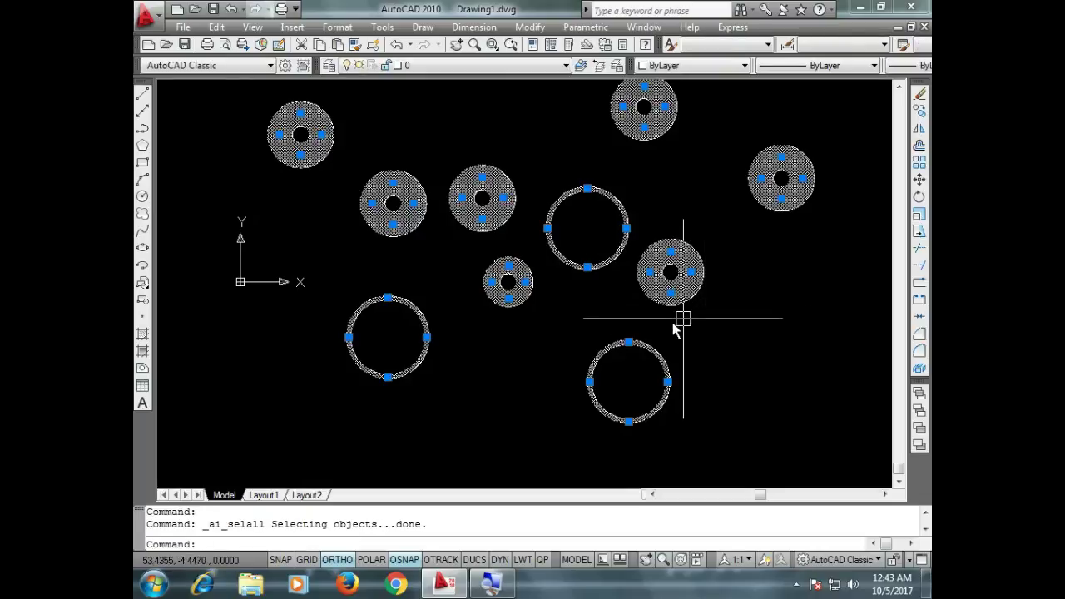
{"action": "key", "text": "Delete"}
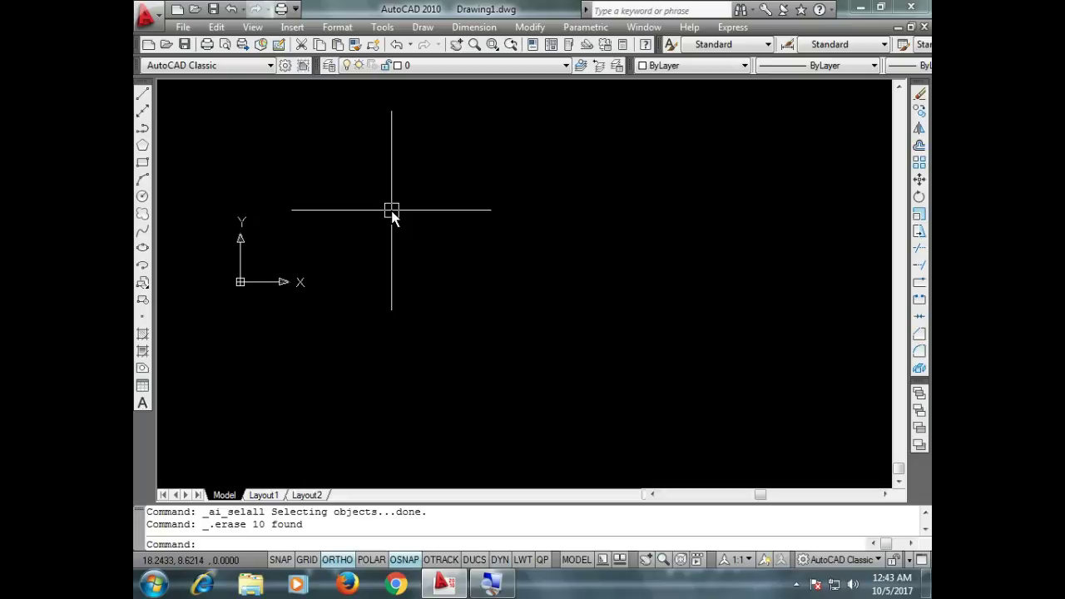
{"action": "left_click", "coordinate": [422, 27]}
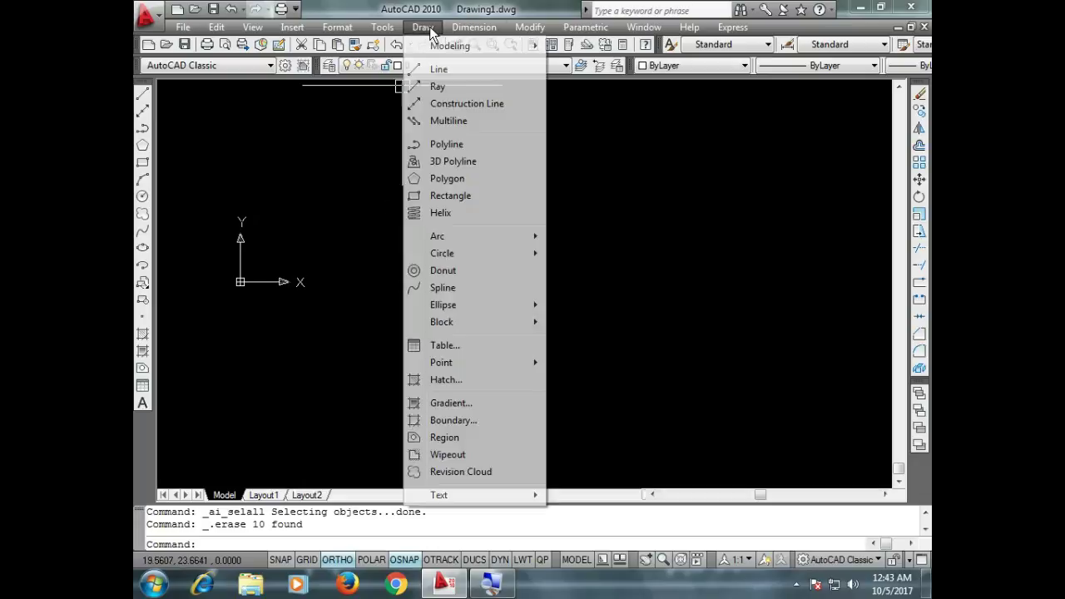
{"action": "mouse_move", "coordinate": [448, 305]}
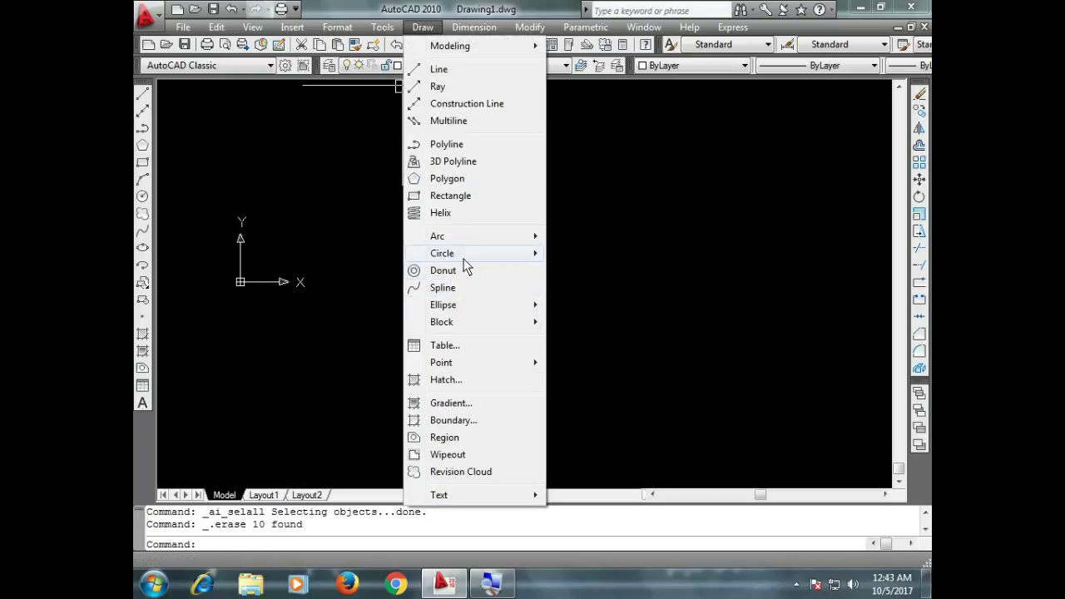
{"action": "mouse_move", "coordinate": [464, 259]}
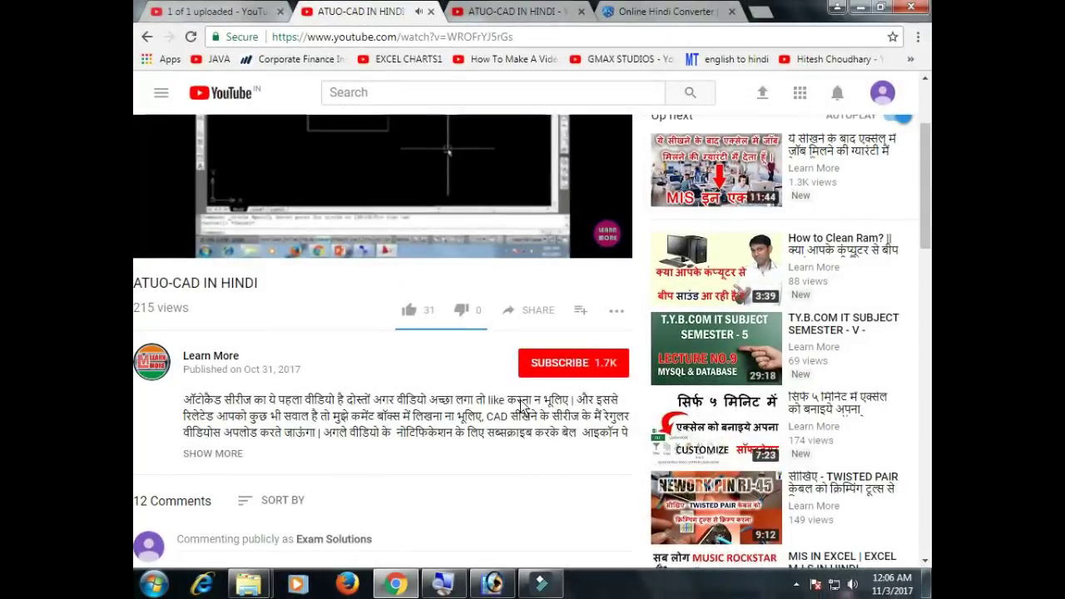
Step: Switch to YouTube, like the ATUO-CAD IN HINDI video and subscribe to the Learn More channel with notifications on
{"action": "left_click", "coordinate": [408, 316]}
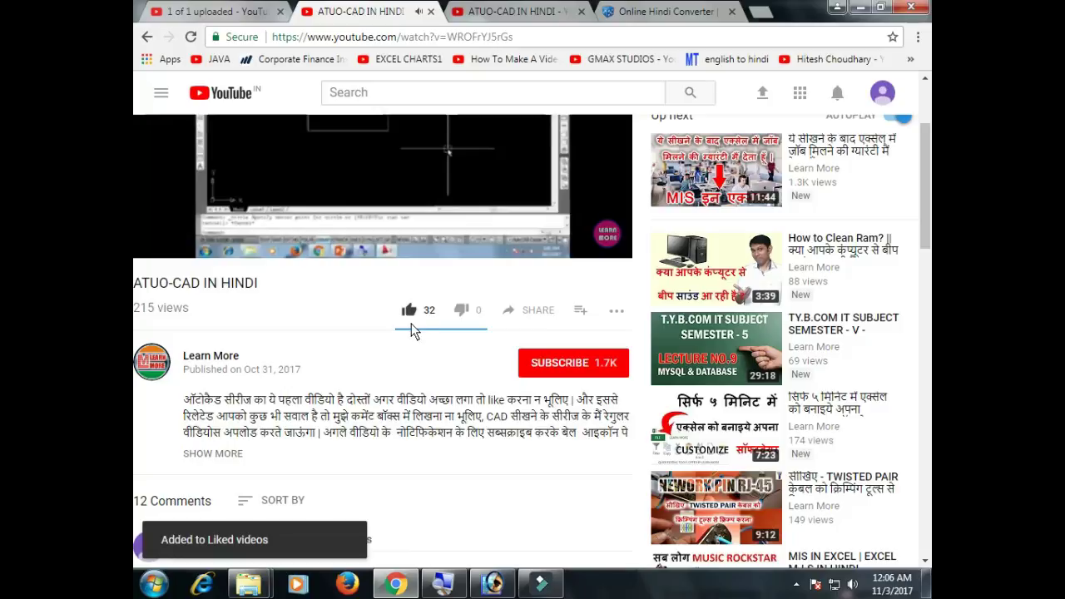
{"action": "left_click", "coordinate": [580, 371]}
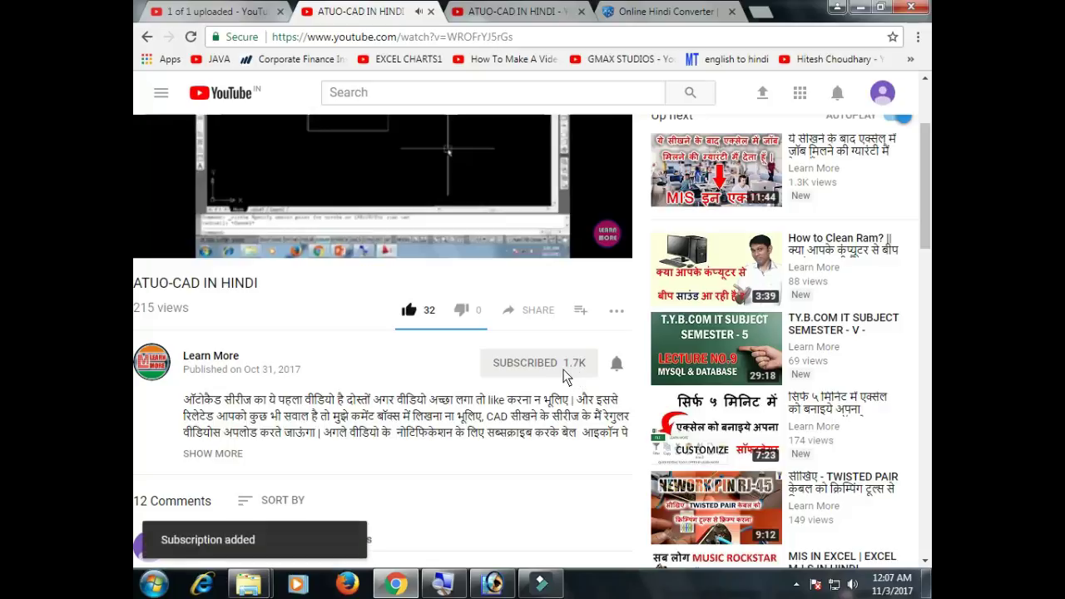
{"action": "left_click", "coordinate": [618, 371]}
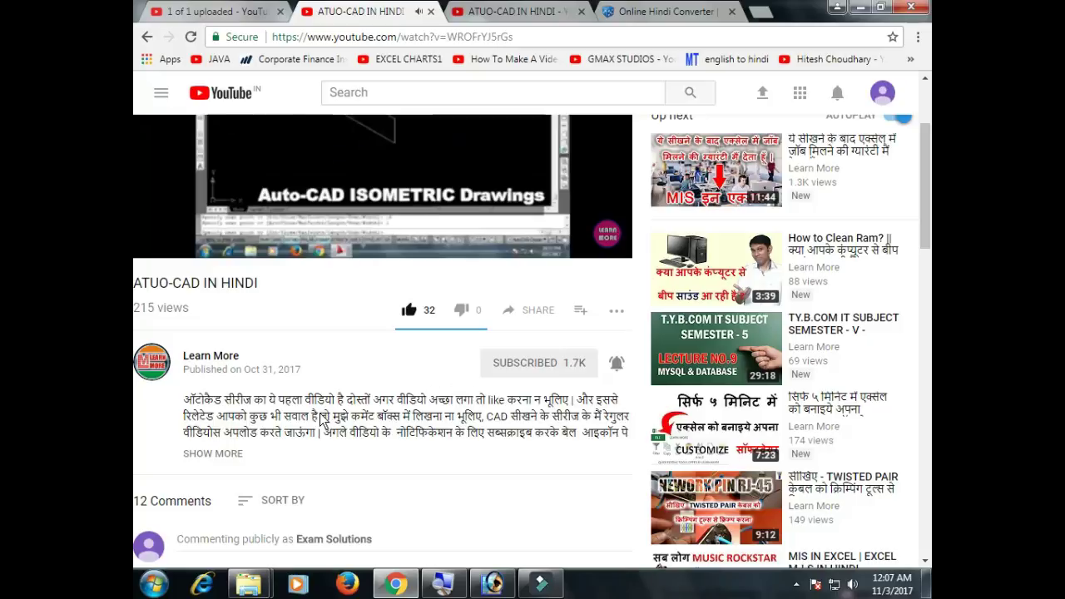
Step: Write "tell me about this this" as a public comment on the video
{"action": "scroll", "coordinate": [305, 430], "scroll_direction": "down", "scroll_amount": 2}
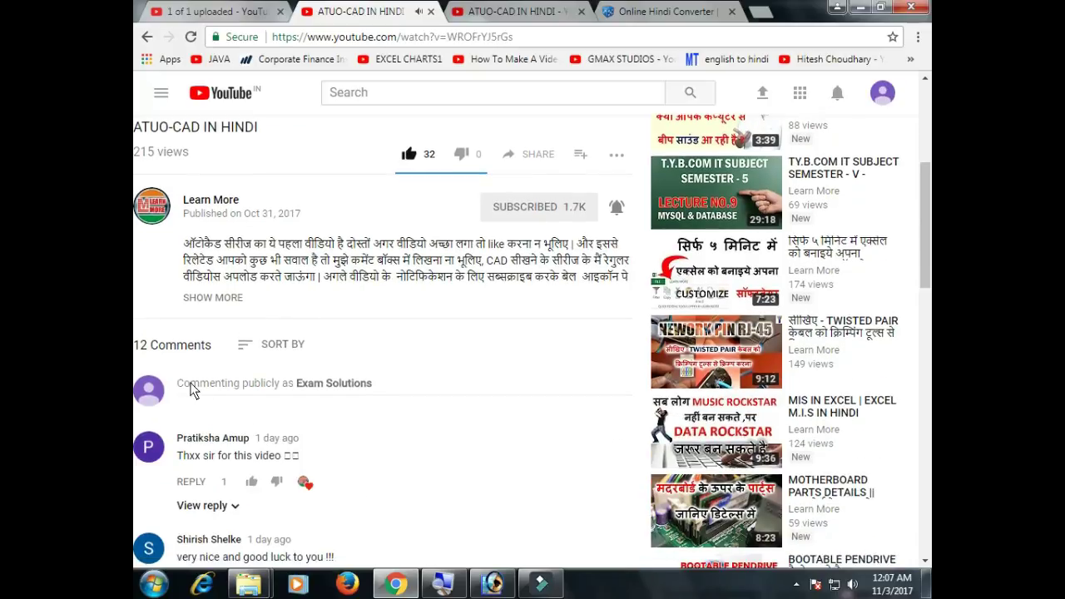
{"action": "left_click", "coordinate": [191, 387]}
{"action": "scroll", "coordinate": [199, 403], "scroll_direction": "up", "scroll_amount": 1}
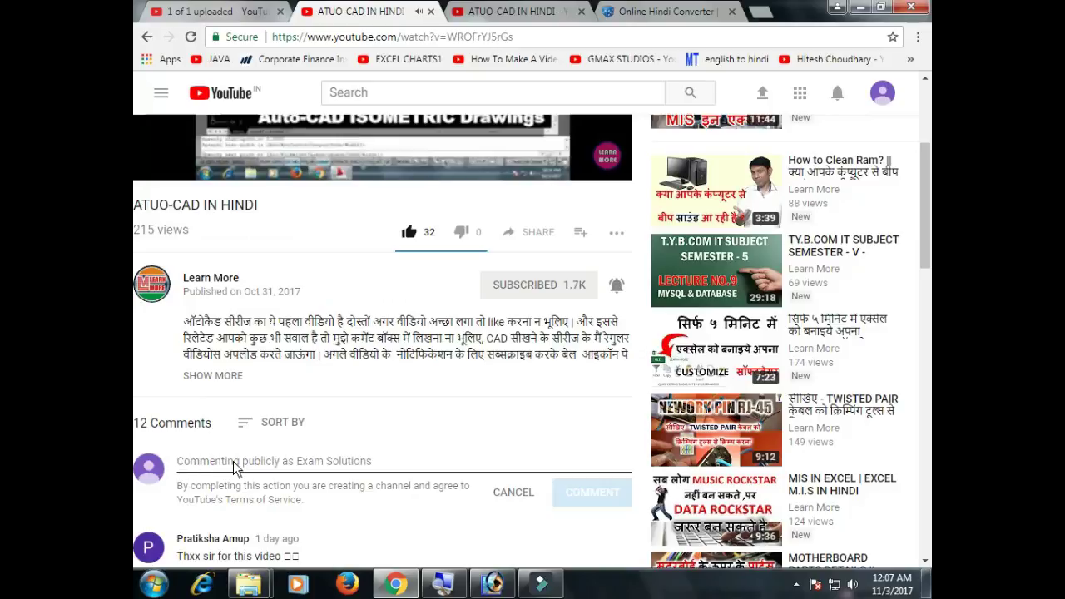
{"action": "type", "text": "tell me ab"}
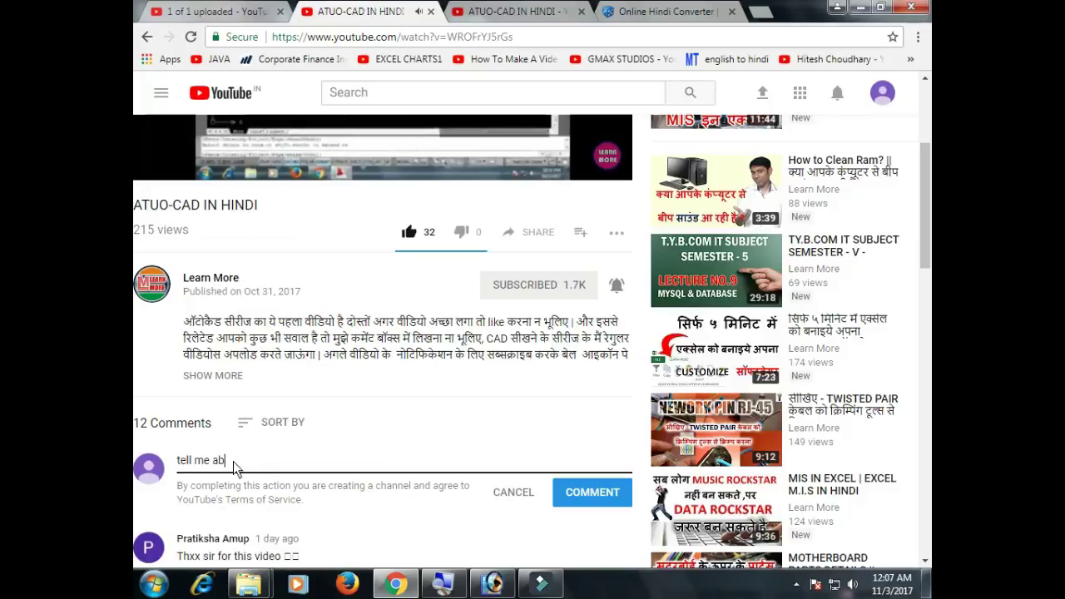
{"action": "type", "text": "out"}
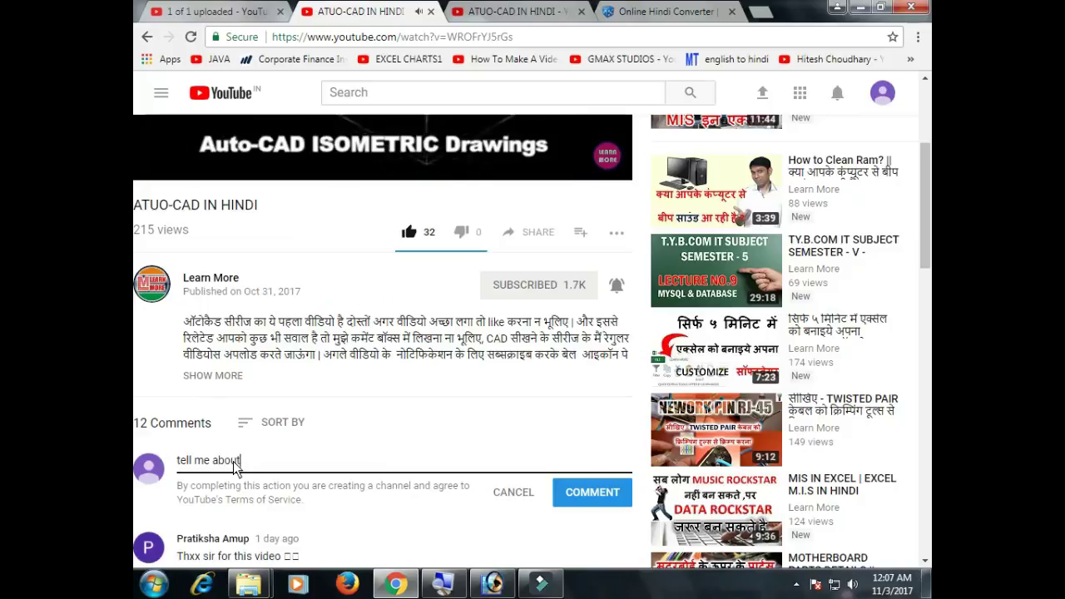
{"action": "type", "text": " this this"}
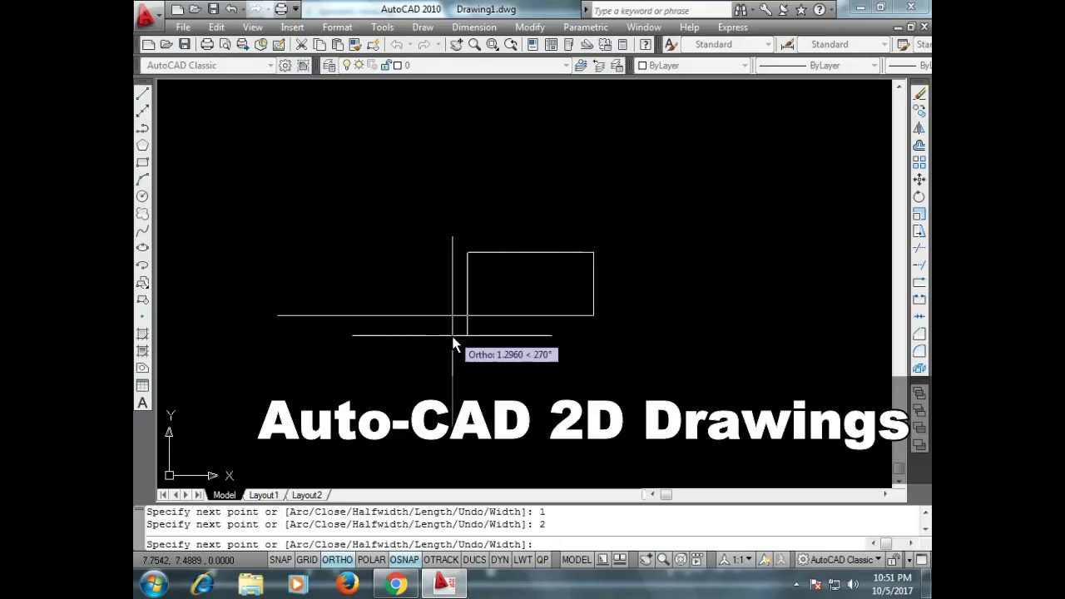
Step: In AutoCAD, continue the notched 2D profile polyline with segments of .5, 2, .5 and 1, and close it
{"action": "type", "text": ".5"}
{"action": "key", "text": "Return"}
{"action": "type", "text": "2"}
{"action": "key", "text": "Return"}
{"action": "type", "text": ".5"}
{"action": "key", "text": "Return"}
{"action": "type", "text": "1"}
{"action": "key", "text": "Return"}
{"action": "type", "text": "c"}
{"action": "key", "text": "Return"}
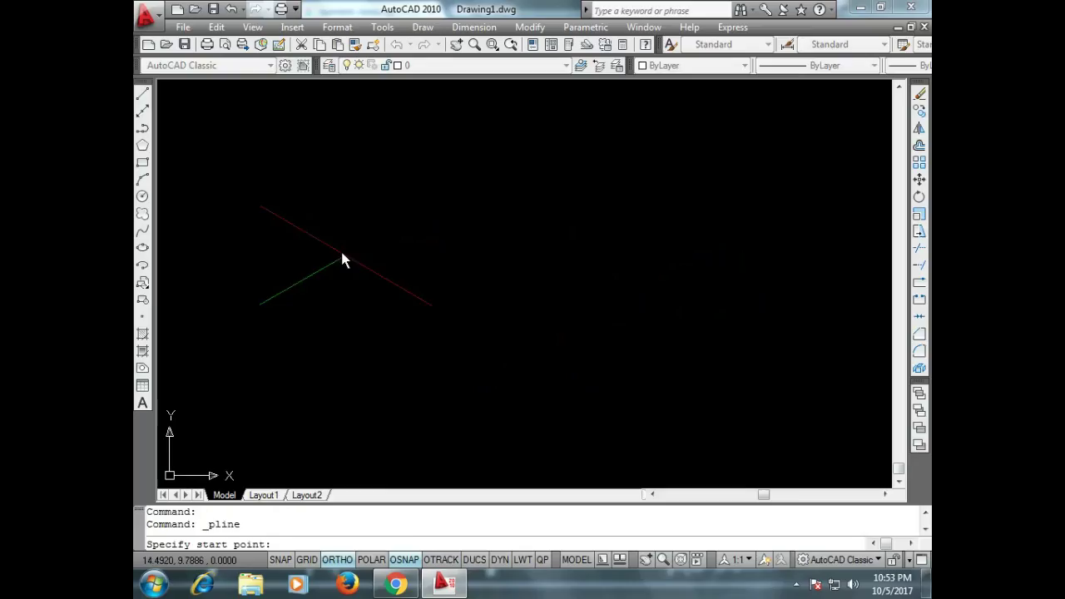
Step: Draw the notched profile as a closed isometric polyline with a base of 5, end height 1, a 2-unit top segment and .5 notch depth
{"action": "left_click", "coordinate": [331, 223]}
{"action": "type", "text": "5"}
{"action": "key", "text": "Return"}
{"action": "key", "text": "F5"}
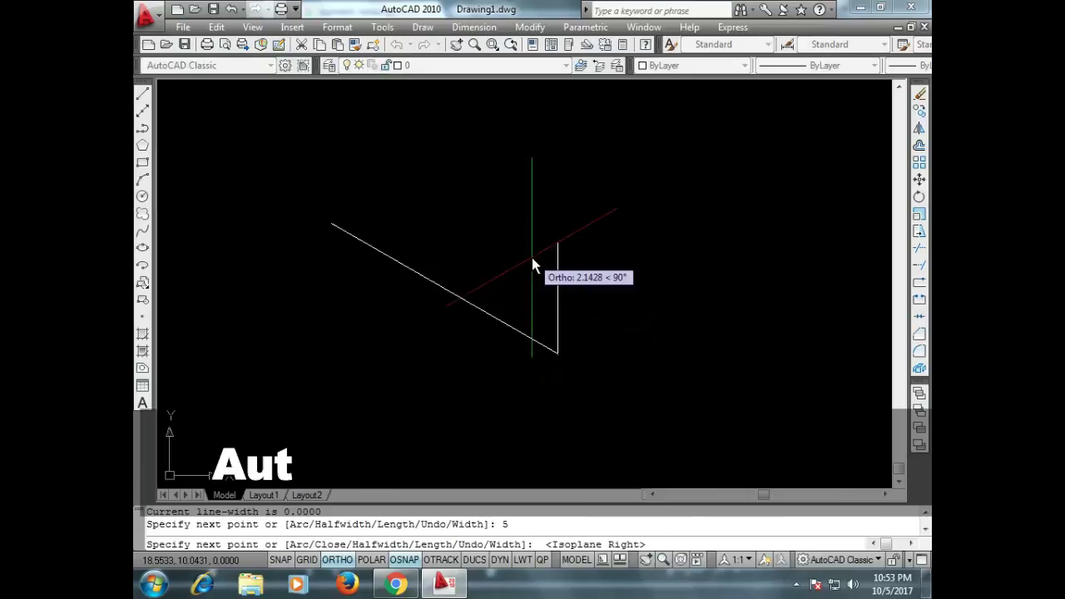
{"action": "key", "text": "F5"}
{"action": "type", "text": "1"}
{"action": "key", "text": "Return"}
{"action": "type", "text": "2"}
{"action": "key", "text": "Return"}
{"action": "type", "text": ".5.5"}
{"action": "key", "text": "Return"}
{"action": "type", "text": "1"}
{"action": "key", "text": "Return"}
{"action": "type", "text": "c"}
{"action": "key", "text": "Return"}
Step: Copy the isometric profile from its lowest corner back along the receding isometric axis to form the rear face
{"action": "type", "text": "co"}
{"action": "key", "text": "Return"}
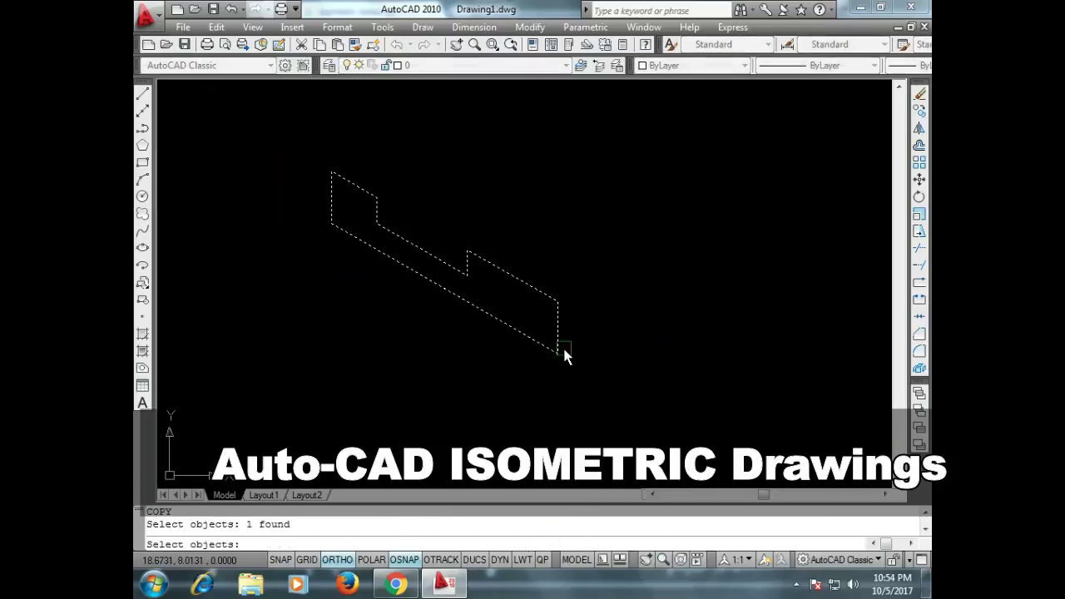
{"action": "key", "text": "Return"}
{"action": "left_click", "coordinate": [559, 351]}
{"action": "key", "text": "F5"}
{"action": "left_click", "coordinate": [694, 279]}
{"action": "key", "text": "Return"}
Step: Connect the upper and lower corners of the near end of both profiles with two parallel polylines
{"action": "type", "text": "pl"}
{"action": "key", "text": "Return"}
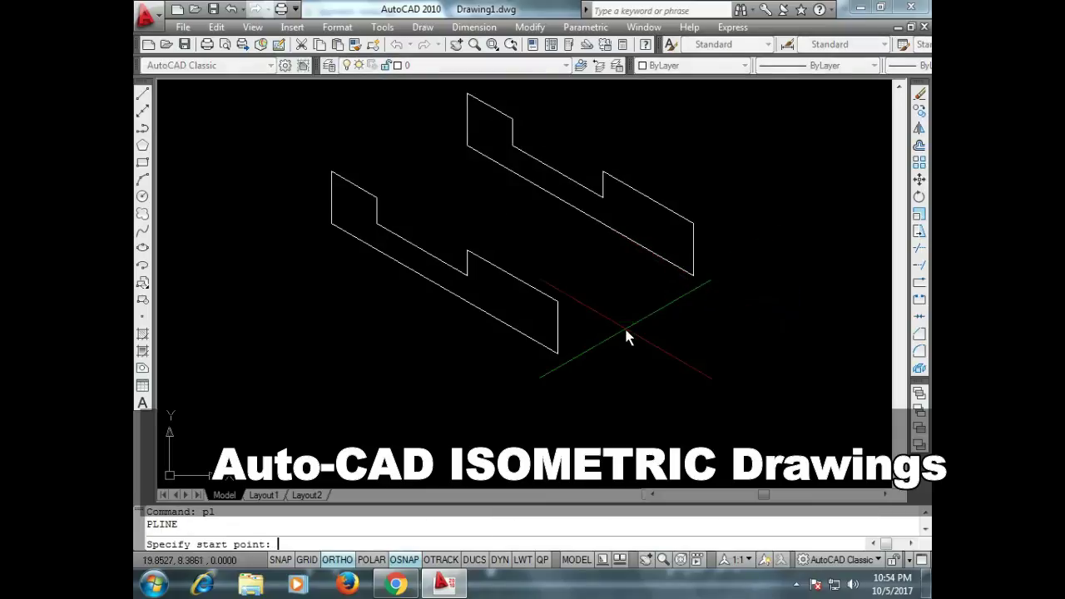
{"action": "left_click", "coordinate": [557, 302]}
{"action": "left_click", "coordinate": [692, 225]}
{"action": "key", "text": "Return"}
{"action": "key", "text": "Return"}
{"action": "left_click", "coordinate": [558, 354]}
{"action": "left_click", "coordinate": [693, 275]}
{"action": "key", "text": "Return"}
Step: Join the far-end upper corners and the notch's upper corners of both profiles with polylines
{"action": "key", "text": "Return"}
{"action": "left_click", "coordinate": [332, 172]}
{"action": "left_click", "coordinate": [467, 94]}
{"action": "left_click", "coordinate": [512, 120]}
{"action": "key", "text": "Return"}
{"action": "key", "text": "Return"}
{"action": "left_click", "coordinate": [467, 250]}
{"action": "left_click", "coordinate": [603, 173]}
{"action": "key", "text": "Escape"}
Step: Trim the hidden edges of the rear profile that show through the isometric block
{"action": "type", "text": "tr"}
{"action": "key", "text": "Return"}
{"action": "key", "text": "Return"}
{"action": "left_click", "coordinate": [672, 263]}
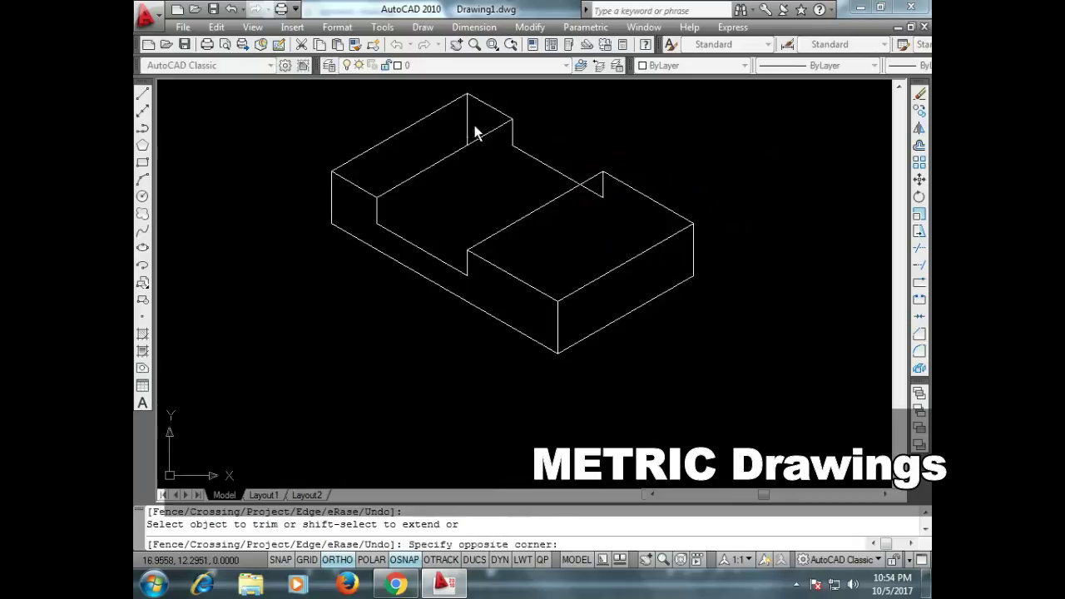
{"action": "left_click", "coordinate": [467, 129]}
{"action": "left_click", "coordinate": [599, 195]}
{"action": "key", "text": "Escape"}
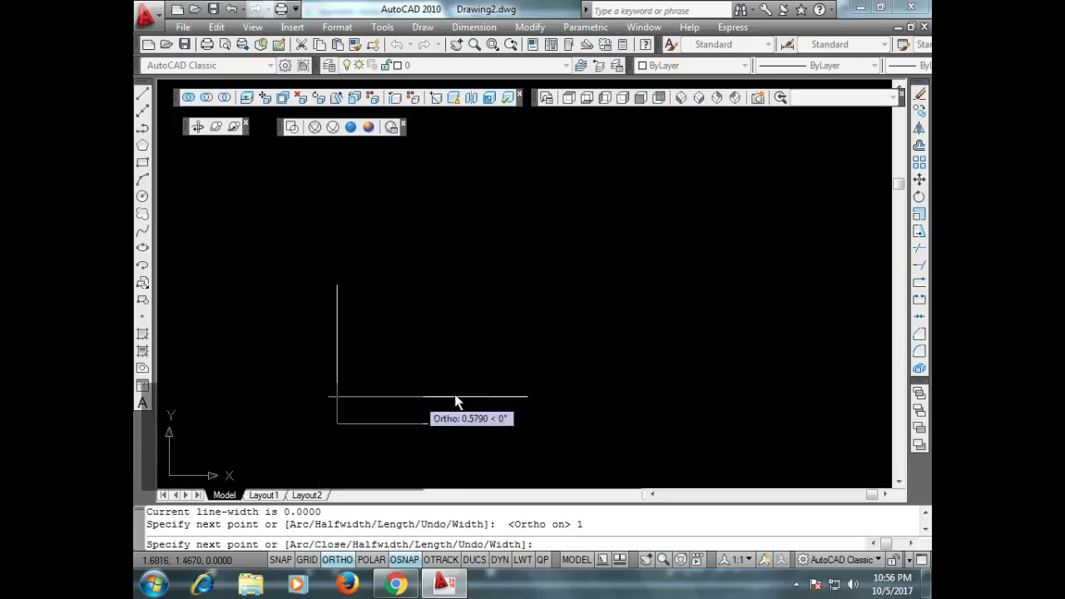
Step: In Drawing2, continue the notched profile polyline with segments of 5, 1, 2, .5, 2 and .5, and close it
{"action": "scroll", "coordinate": [537, 390], "scroll_direction": "down", "scroll_amount": 4}
{"action": "scroll", "coordinate": [534, 390], "scroll_direction": "up", "scroll_amount": 2}
{"action": "type", "text": "5"}
{"action": "key", "text": "Return"}
{"action": "type", "text": "1"}
{"action": "key", "text": "Return"}
{"action": "type", "text": "2"}
{"action": "key", "text": "Return"}
{"action": "type", "text": ".5"}
{"action": "key", "text": "Return"}
{"action": "type", "text": "2"}
{"action": "key", "text": "Return"}
{"action": "type", "text": ".5"}
{"action": "key", "text": "Return"}
{"action": "type", "text": "c"}
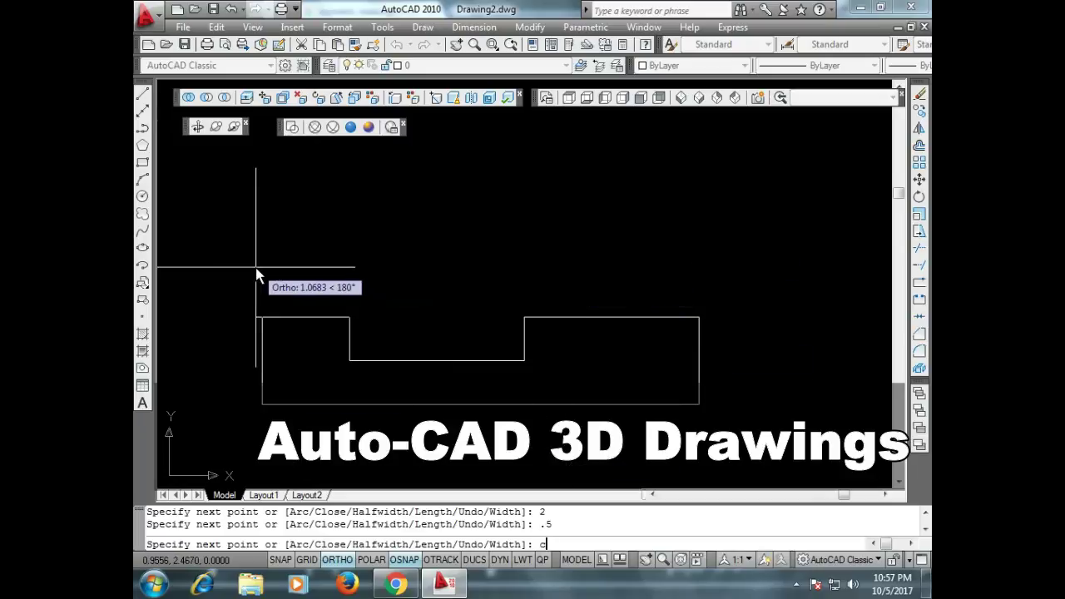
{"action": "key", "text": "Return"}
Step: Switch to the southwest isometric view and extrude the closed notched profile by 3
{"action": "left_click", "coordinate": [681, 97]}
{"action": "scroll", "coordinate": [671, 290], "scroll_direction": "down", "scroll_amount": 2}
{"action": "type", "text": "ext"}
{"action": "key", "text": "Return"}
{"action": "left_click", "coordinate": [609, 371]}
{"action": "key", "text": "Return"}
{"action": "type", "text": "3"}
{"action": "key", "text": "Return"}
{"action": "scroll", "coordinate": [701, 251], "scroll_direction": "down", "scroll_amount": 8}
{"action": "scroll", "coordinate": [712, 235], "scroll_direction": "up", "scroll_amount": 7}
{"action": "middle_click_drag", "start_coordinate": [333, 393], "coordinate": [463, 346]}
{"action": "left_click", "coordinate": [383, 28]}
{"action": "mouse_move", "coordinate": [455, 407]}
{"action": "left_click", "coordinate": [614, 314]}
{"action": "left_click", "coordinate": [176, 457]}
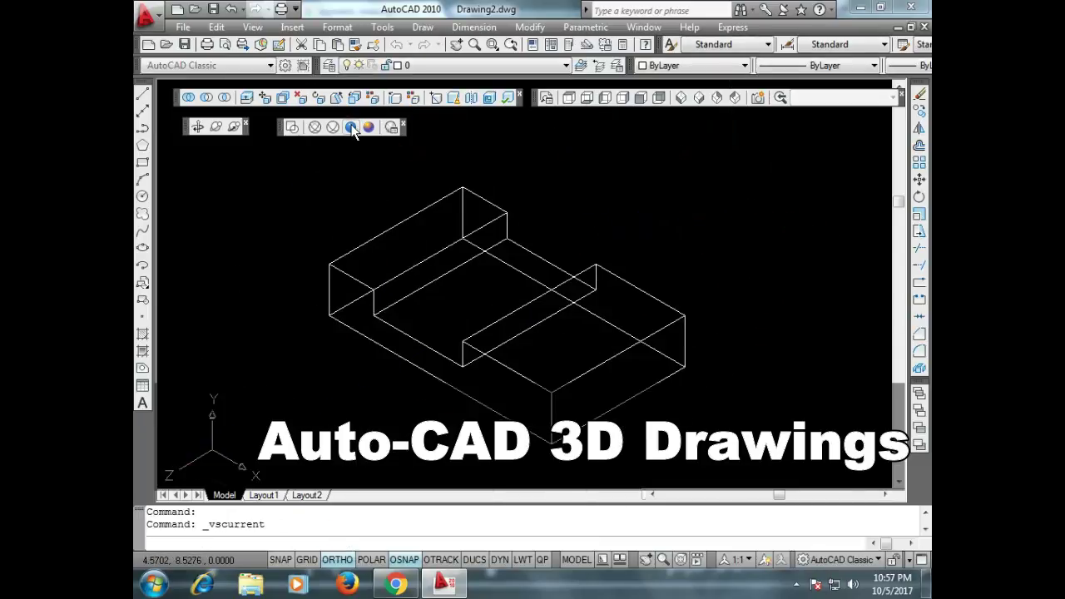
Step: Display the extruded block in the Realistic visual style from the southeast isometric view
{"action": "left_click", "coordinate": [350, 127]}
{"action": "left_click", "coordinate": [717, 98]}
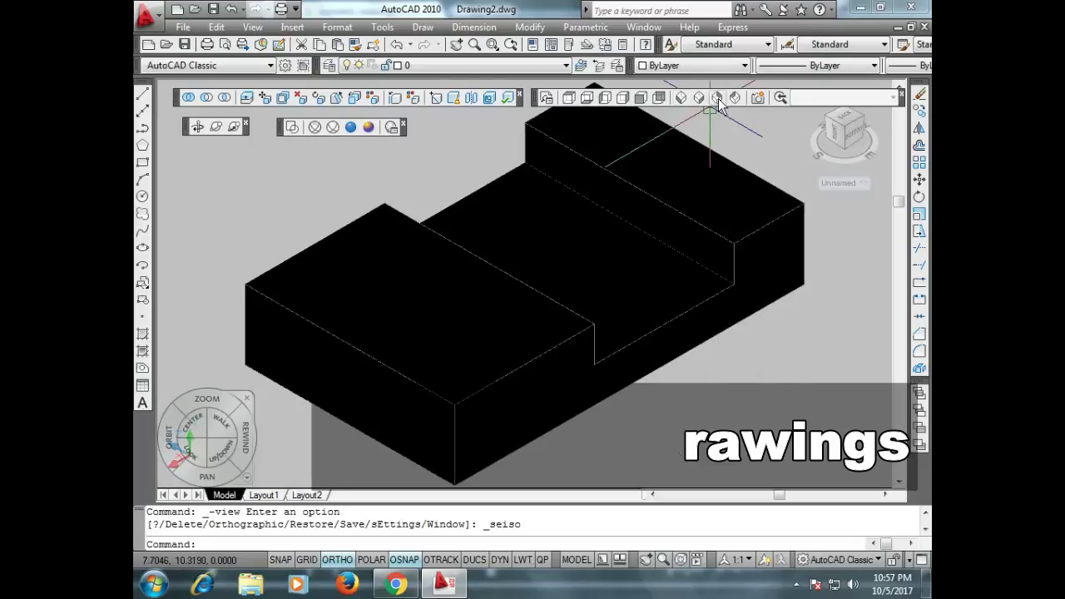